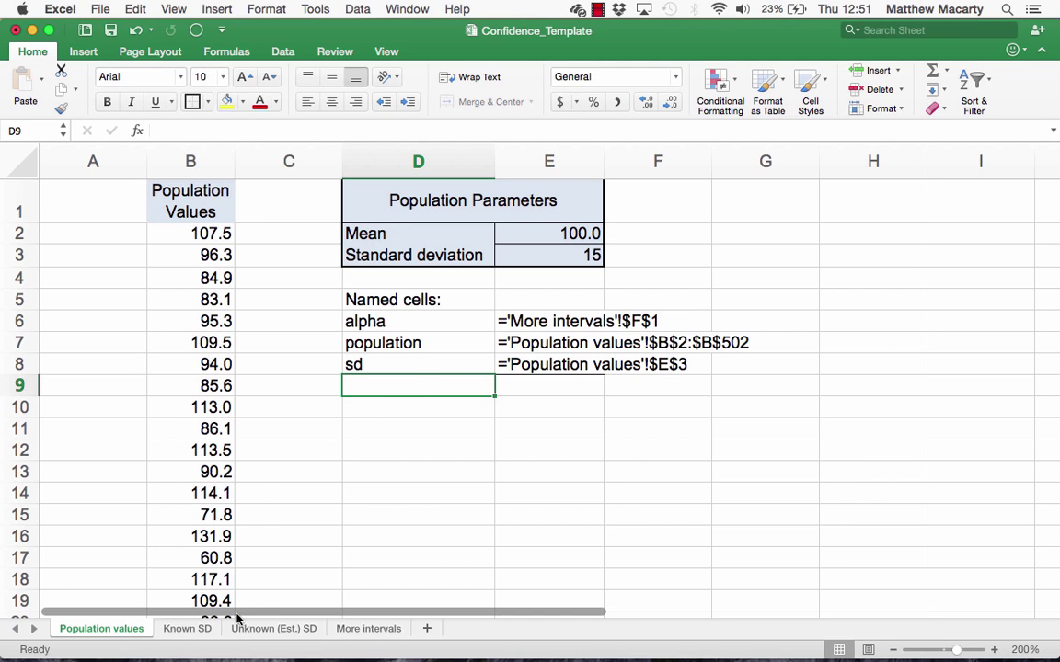
On the Known SD sheet, enter =INDEX(population,RANDBETWEEN(1,501)) in A2 to draw a random population value
{"action": "left_click", "coordinate": [200, 628]}
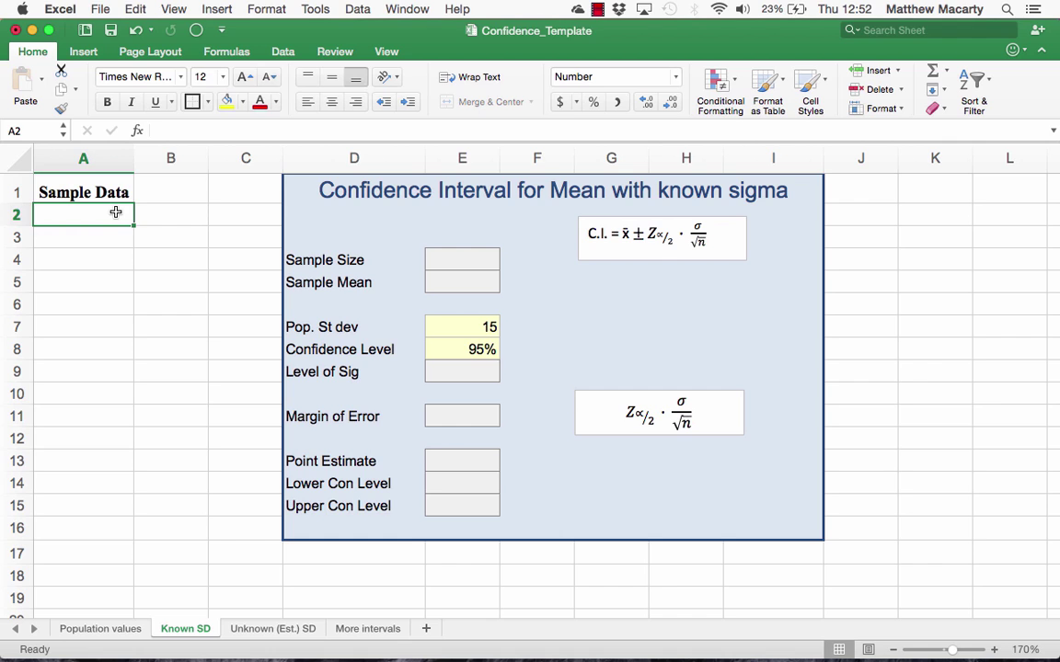
{"action": "type", "text": "=index"}
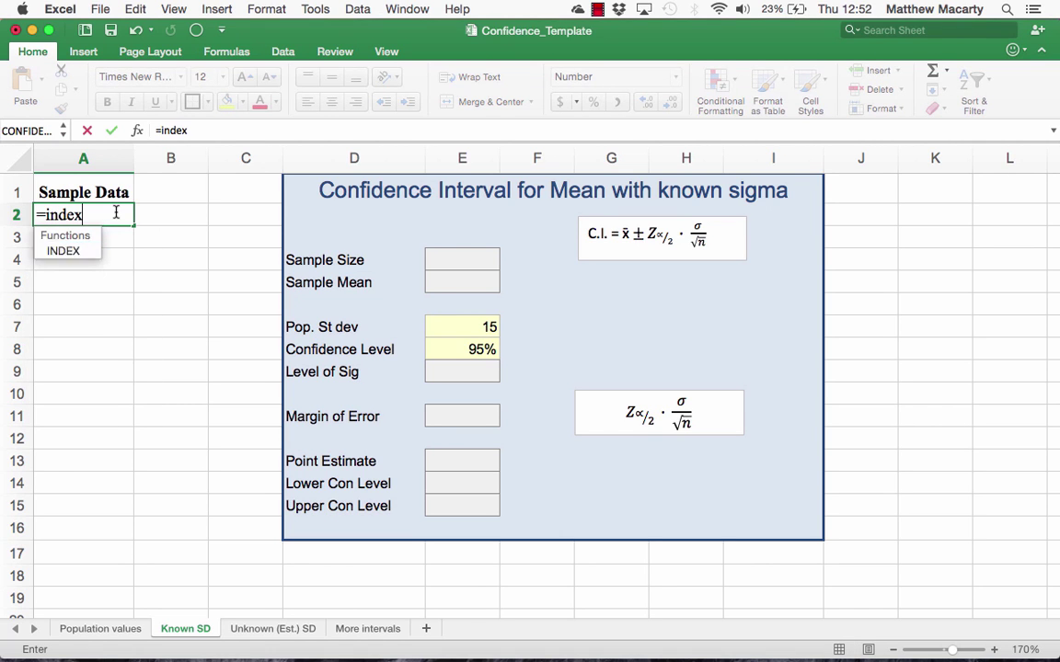
{"action": "type", "text": "("}
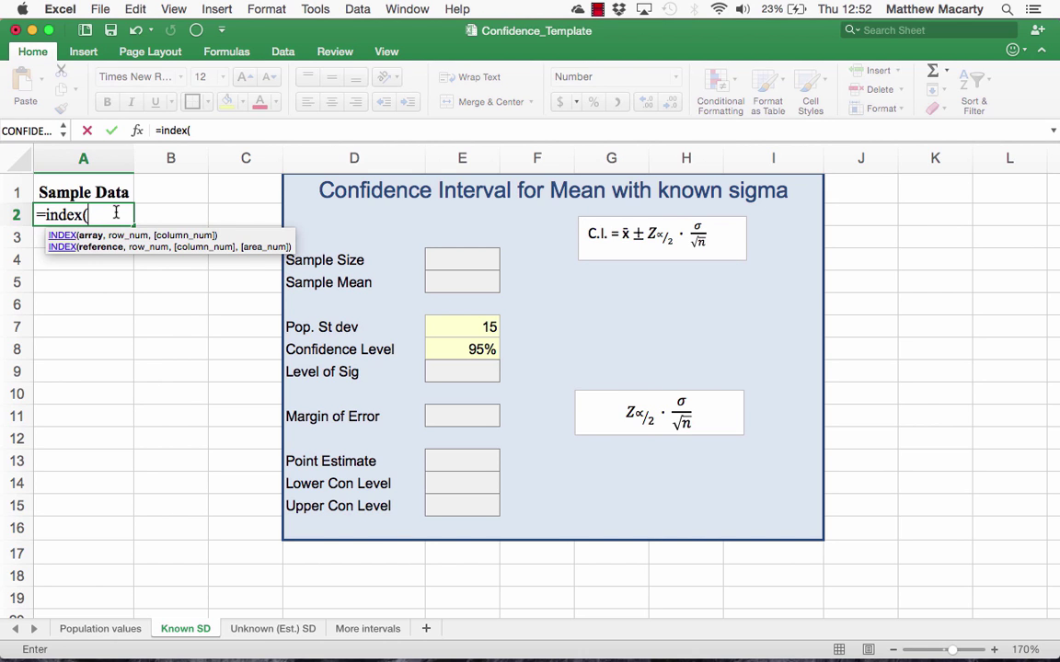
{"action": "type", "text": "pop"}
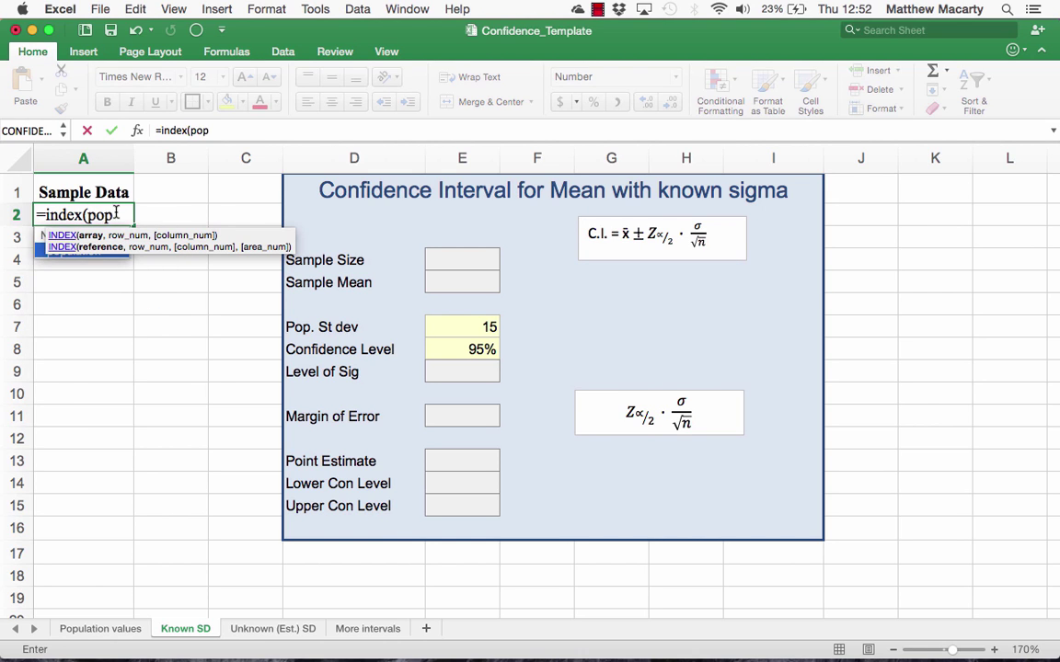
{"action": "type", "text": "ulation"}
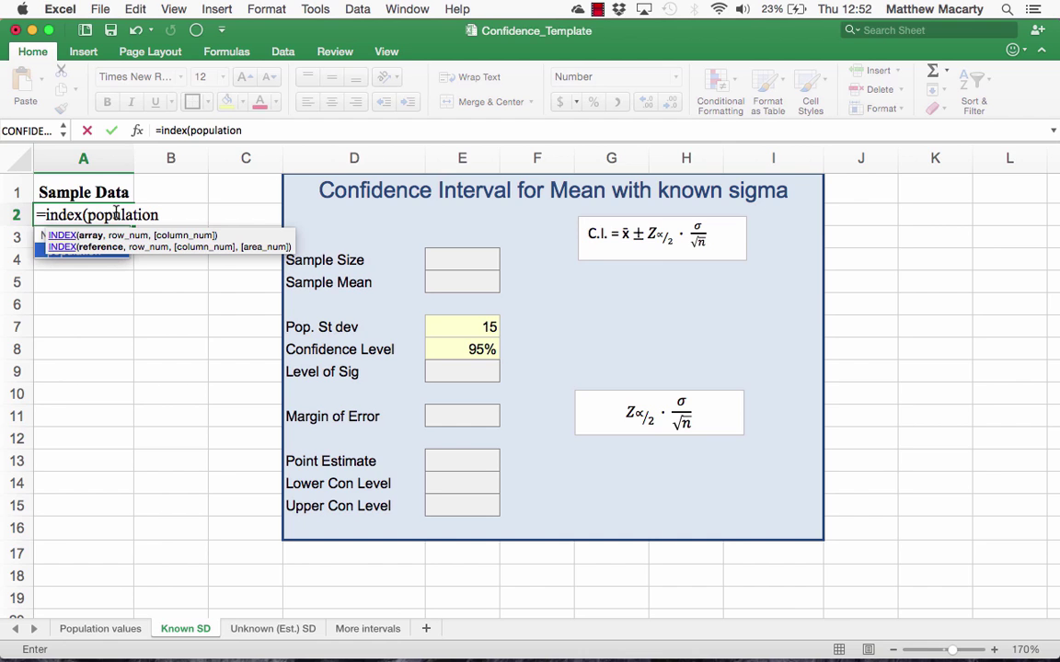
{"action": "type", "text": ","}
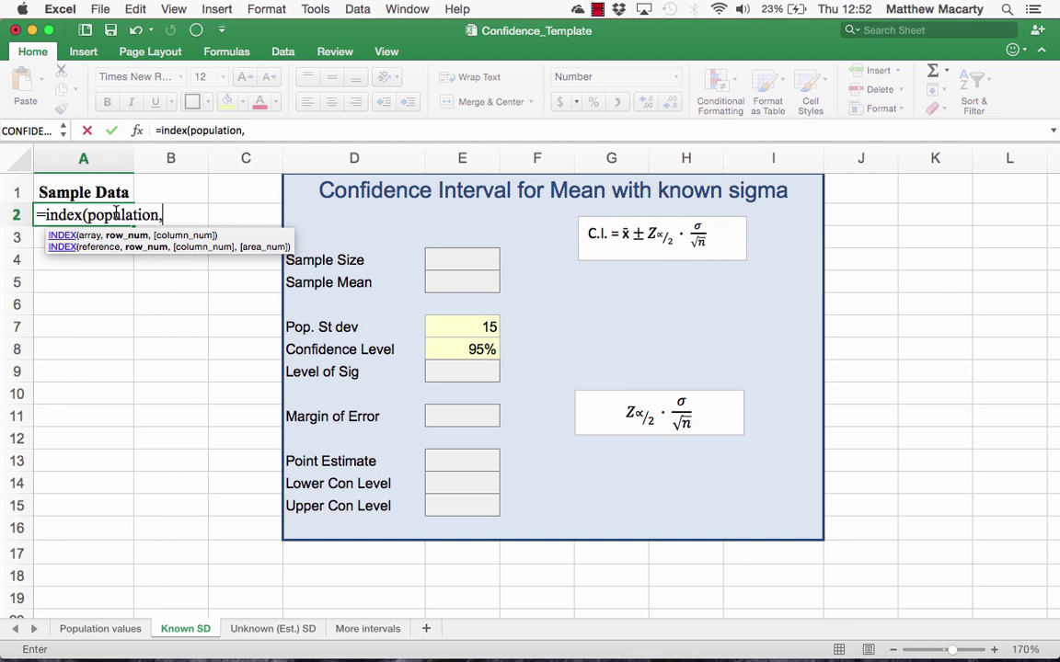
{"action": "type", "text": "randbetwe"}
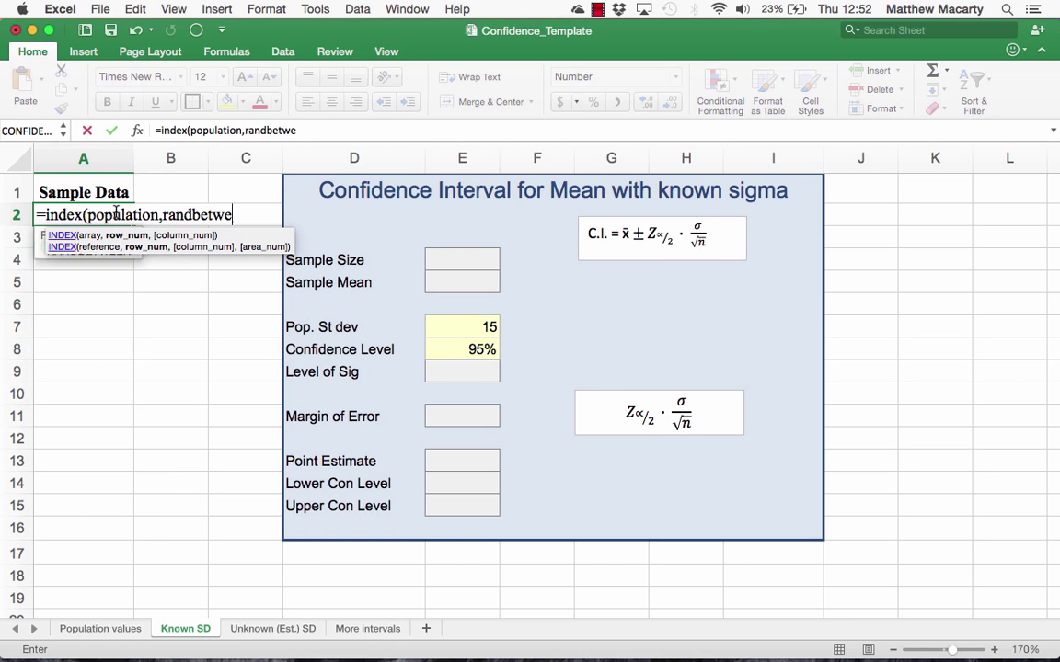
{"action": "type", "text": "en"}
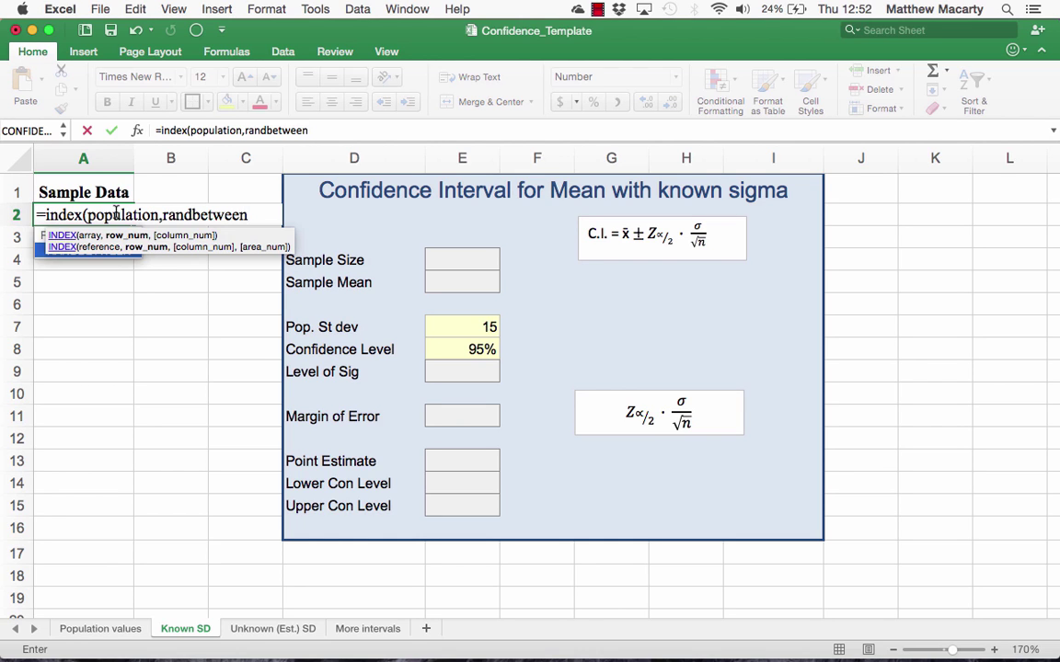
{"action": "type", "text": "(1,"}
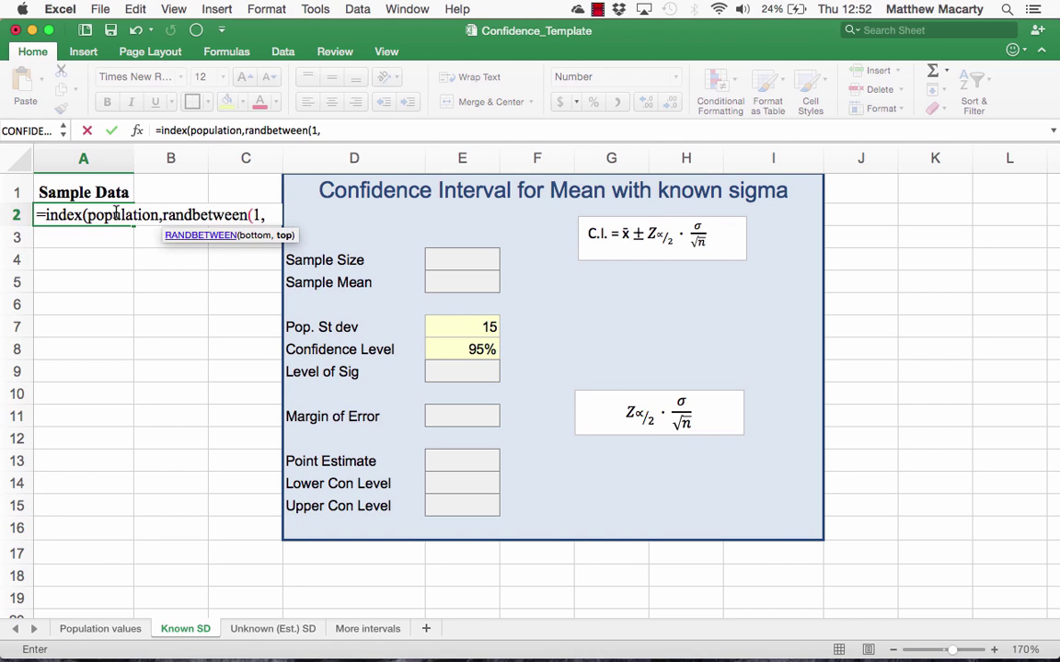
{"action": "type", "text": "501)"}
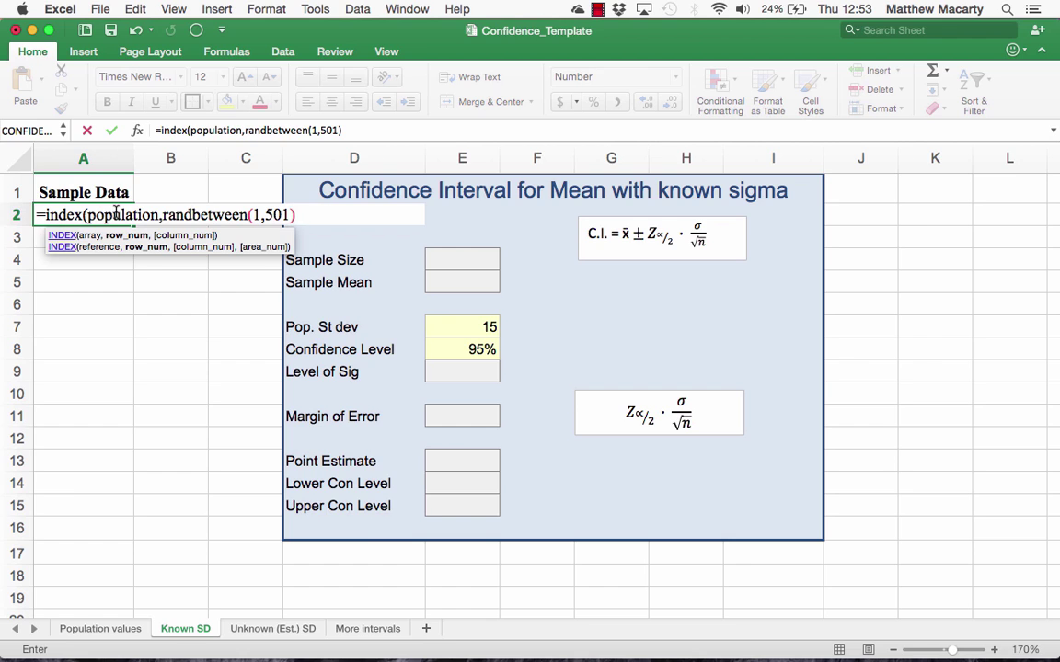
{"action": "type", "text": ")"}
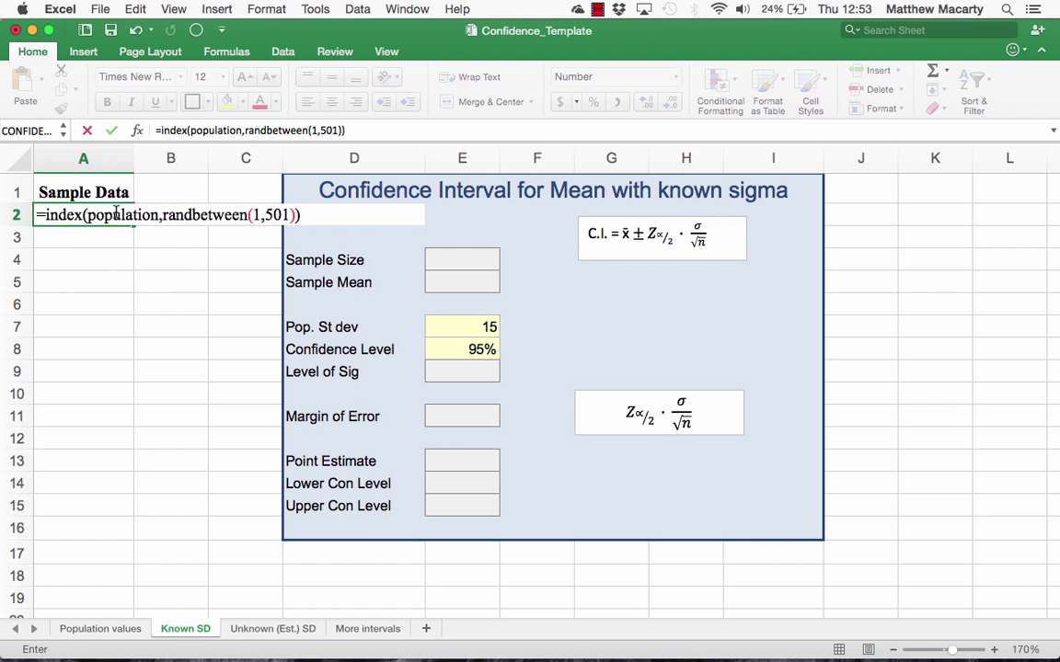
{"action": "key", "text": "Return"}
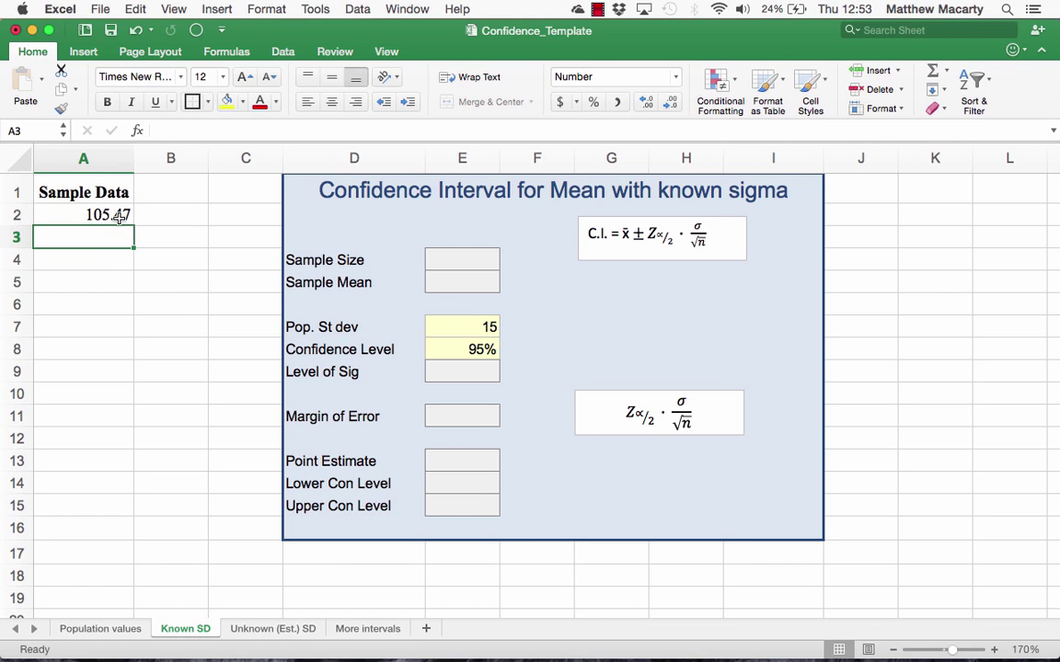
Fill the random-sampling formula from A2 down through A31
{"action": "left_click", "coordinate": [117, 217]}
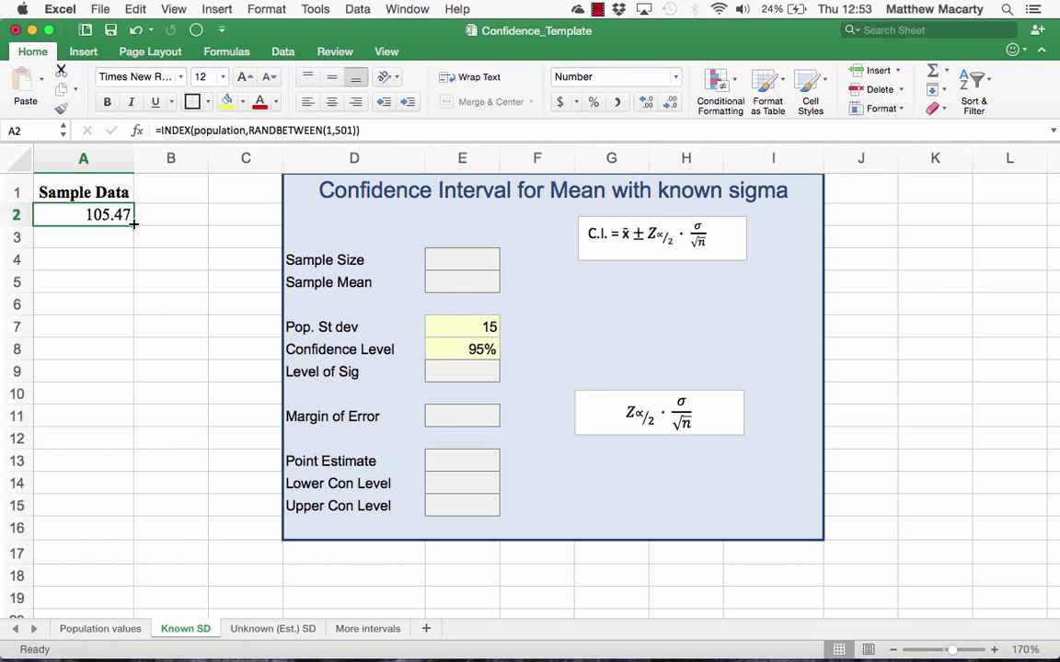
{"action": "left_click_drag", "start_coordinate": [133, 223], "coordinate": [137, 518]}
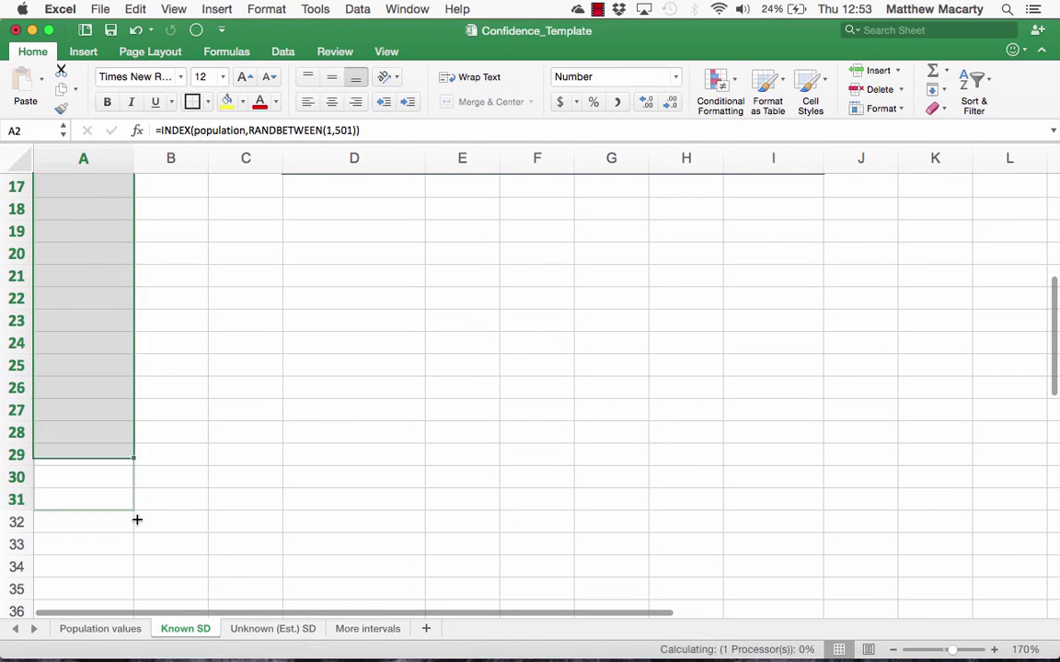
{"action": "scroll", "coordinate": [188, 450], "scroll_direction": "up", "scroll_amount": 8}
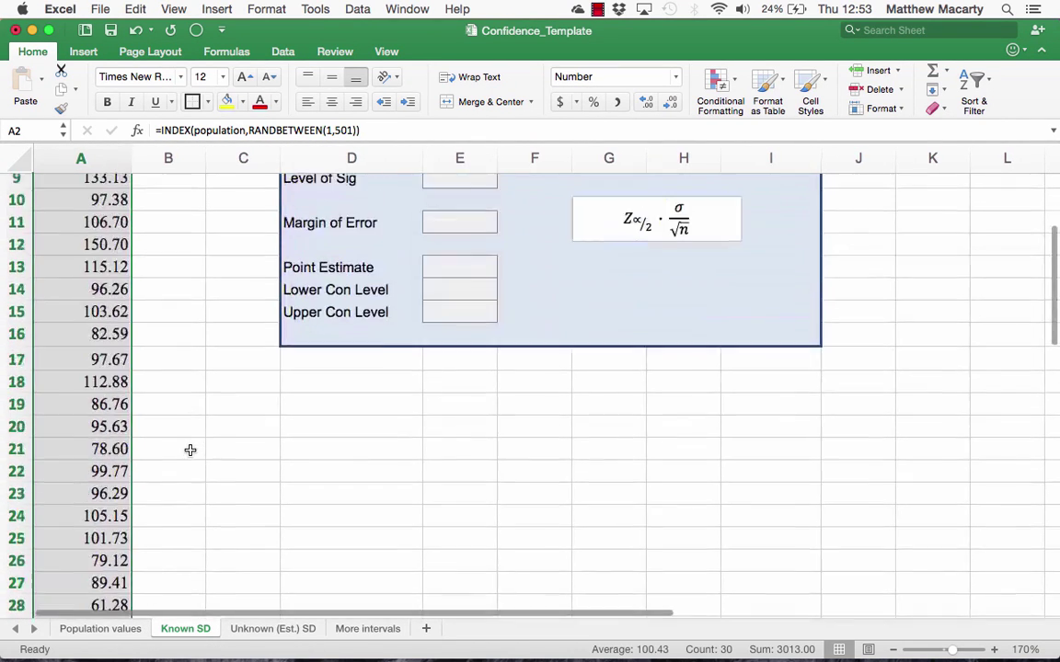
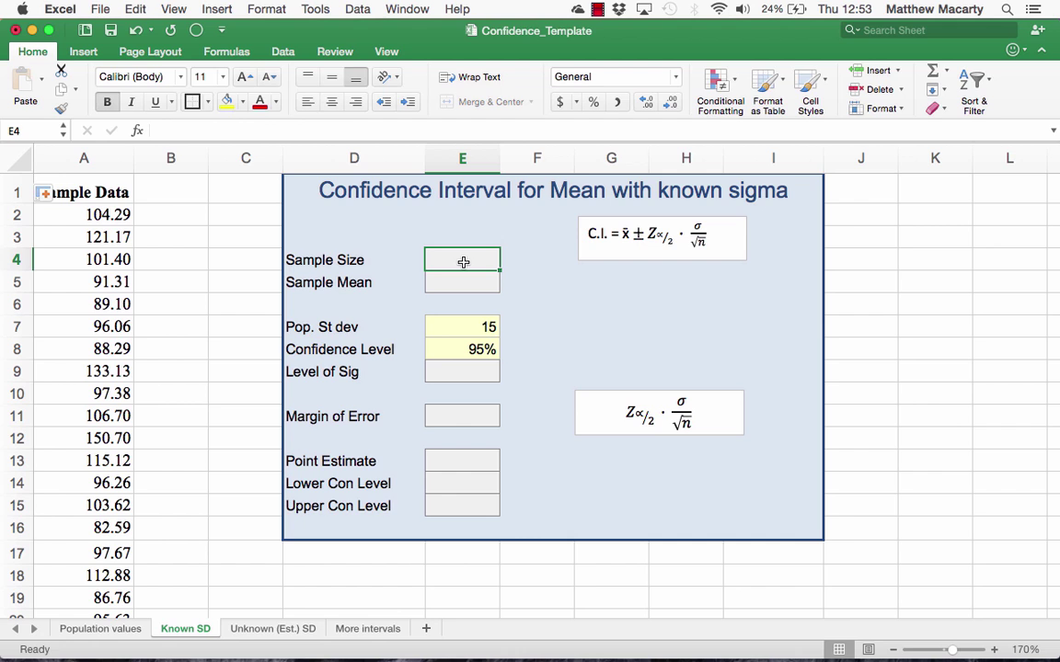
Calculate the Sample Size in E4 with =COUNT(A2:A31)
{"action": "type", "text": "=count"}
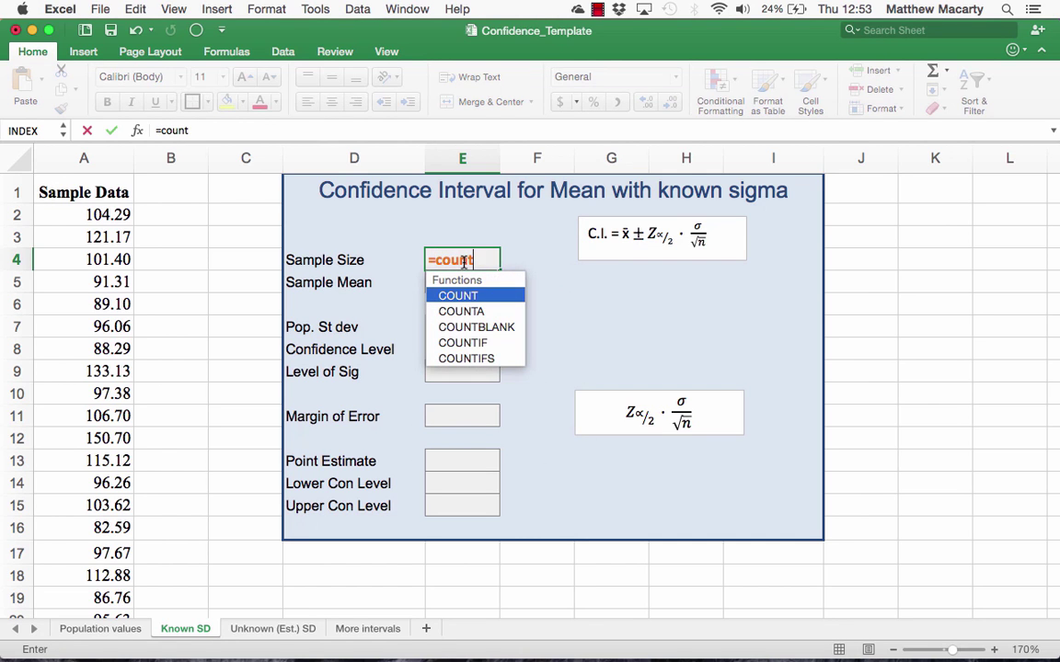
{"action": "type", "text": "("}
{"action": "key", "text": "Left"}
{"action": "key", "text": "Left"}
{"action": "key", "text": "Left"}
{"action": "key", "text": "Left"}
{"action": "key", "text": "Up"}
{"action": "key", "text": "Up"}
{"action": "key", "text": "ctrl+shift+Down"}
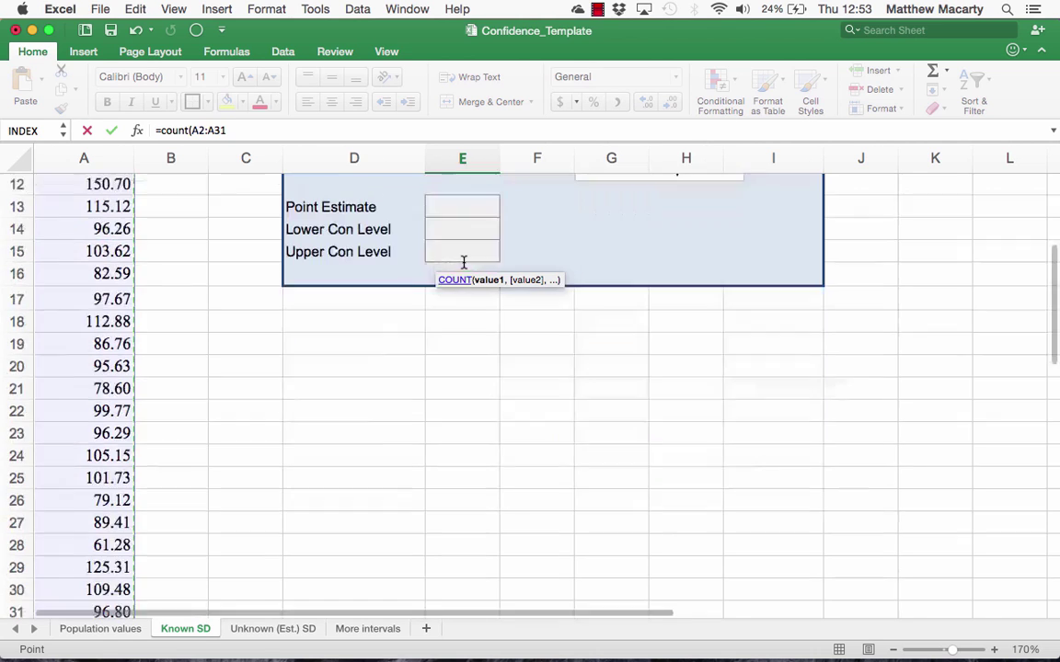
{"action": "type", "text": ")"}
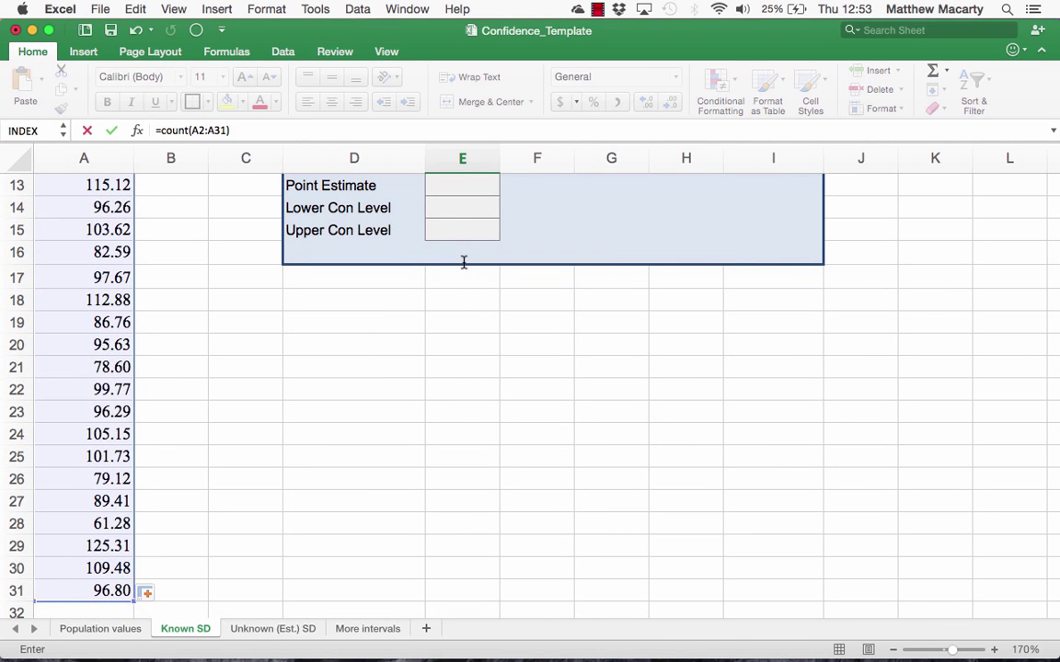
{"action": "key", "text": "Return"}
Calculate the Sample Mean in E5 with =AVERAGE(A2:A31)
{"action": "key", "text": "Up"}
{"action": "key", "text": "Up"}
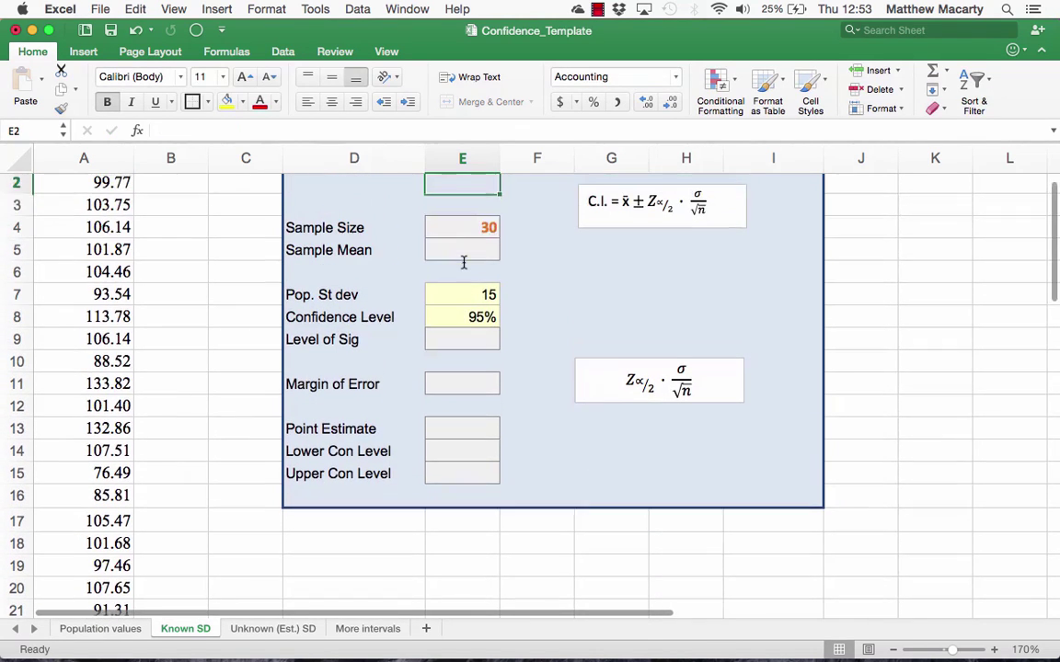
{"action": "key", "text": "Down"}
{"action": "key", "text": "Down"}
{"action": "type", "text": "="}
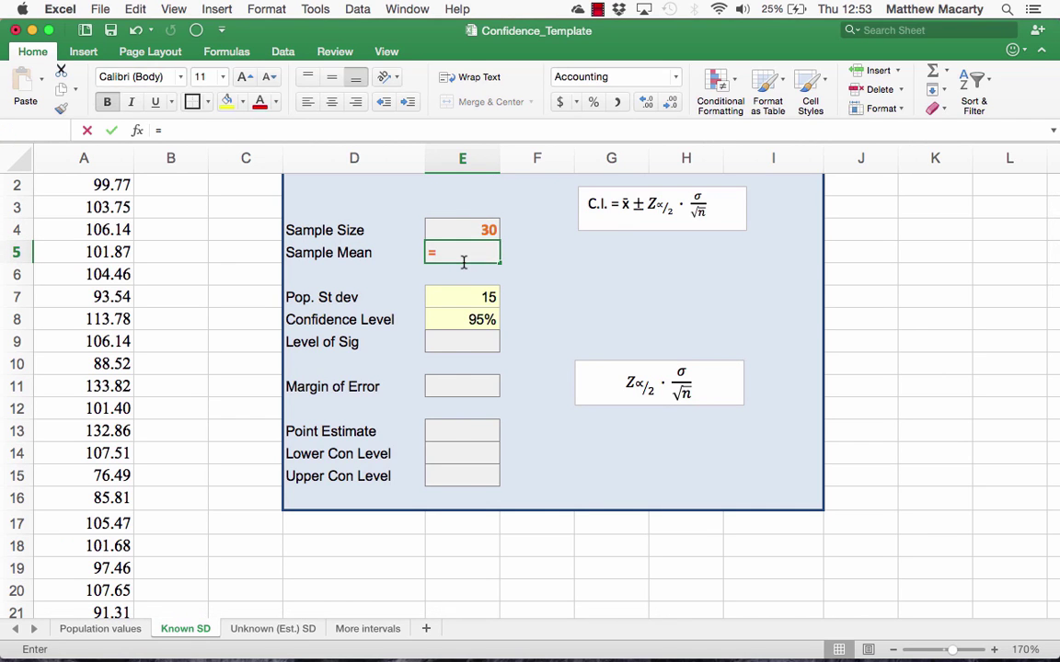
{"action": "type", "text": "average9"}
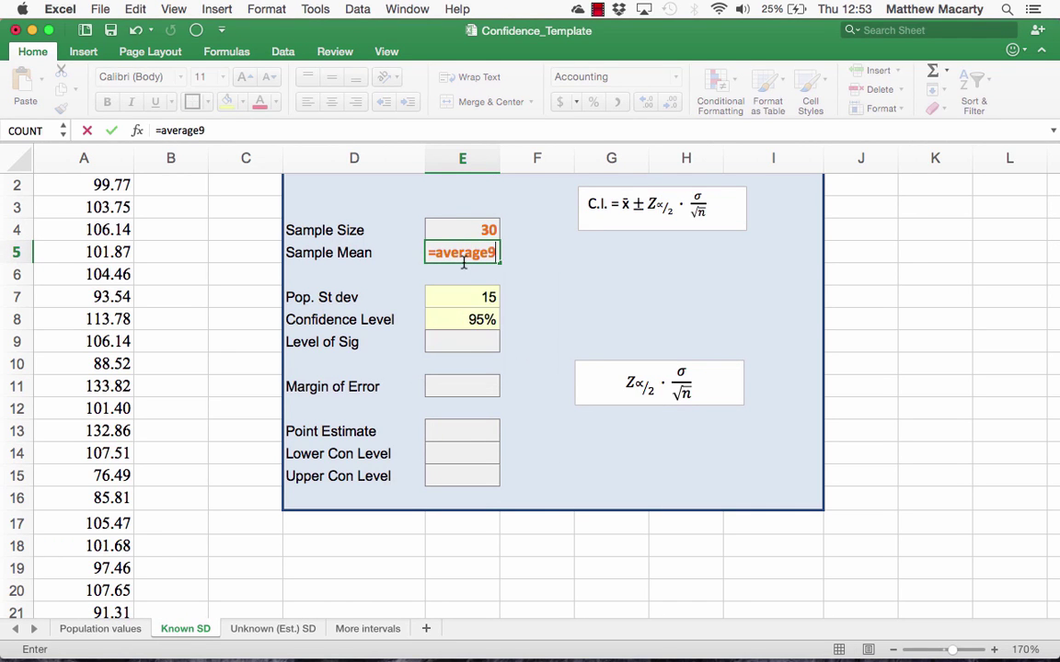
{"action": "key", "text": "BackSpace"}
{"action": "type", "text": "("}
{"action": "key", "text": "Left"}
{"action": "key", "text": "Left"}
{"action": "key", "text": "Left"}
{"action": "key", "text": "Left"}
{"action": "key", "text": "Up"}
{"action": "key", "text": "Up"}
{"action": "key", "text": "Up"}
{"action": "key", "text": "Up"}
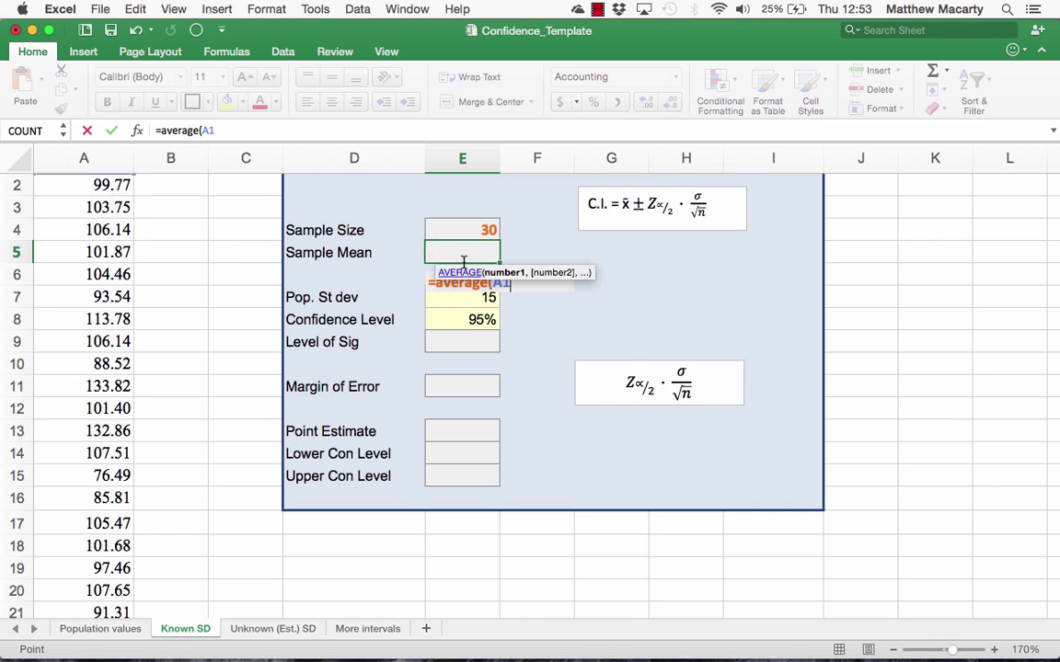
{"action": "key", "text": "Down"}
{"action": "key", "text": "ctrl+shift+Down"}
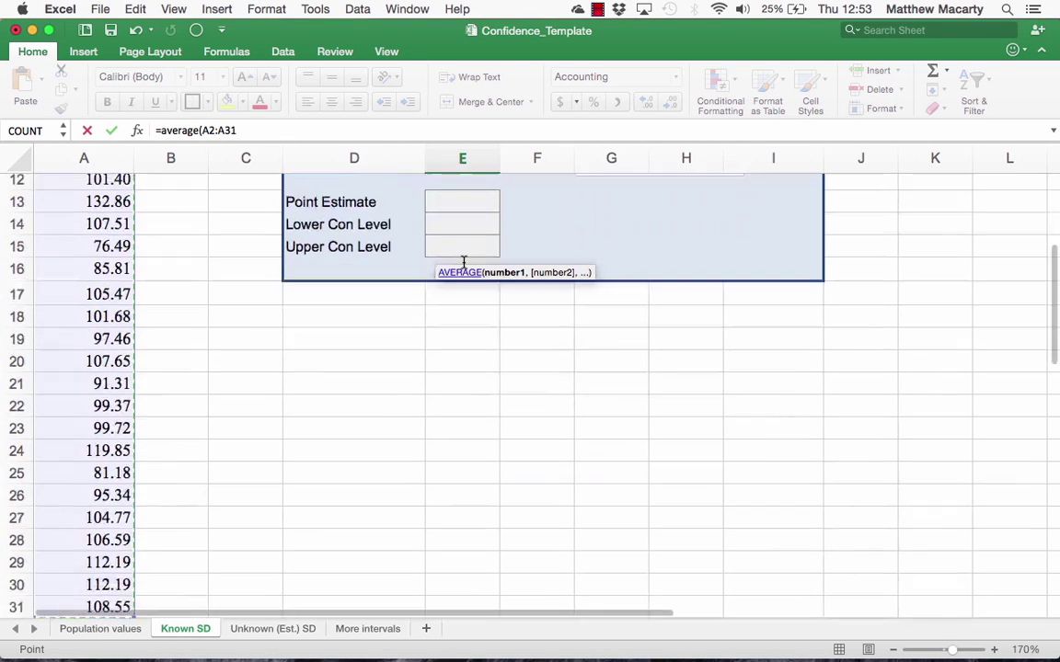
{"action": "type", "text": ")"}
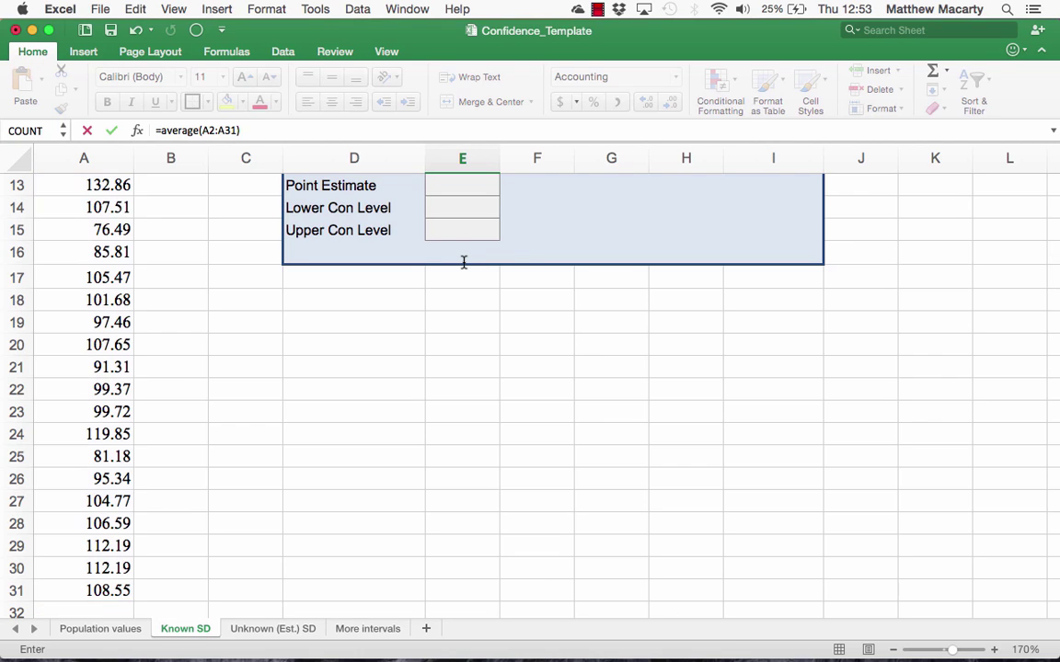
{"action": "key", "text": "Return"}
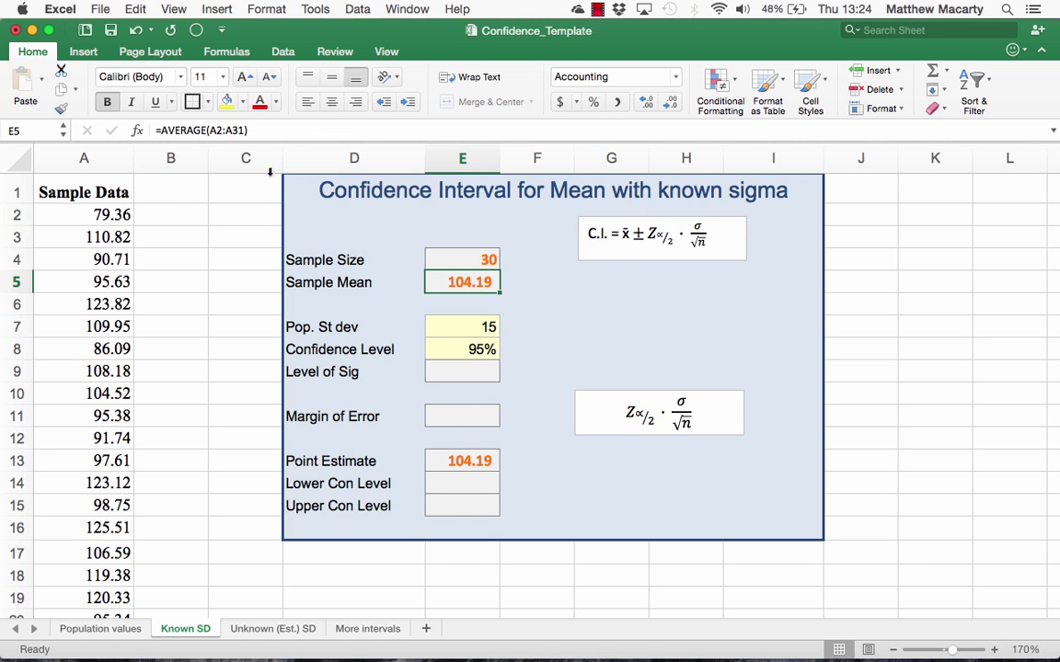
Examine the INDEX and RANDBETWEEN formula in the first cells of the Sample Data column
{"action": "left_click", "coordinate": [108, 215]}
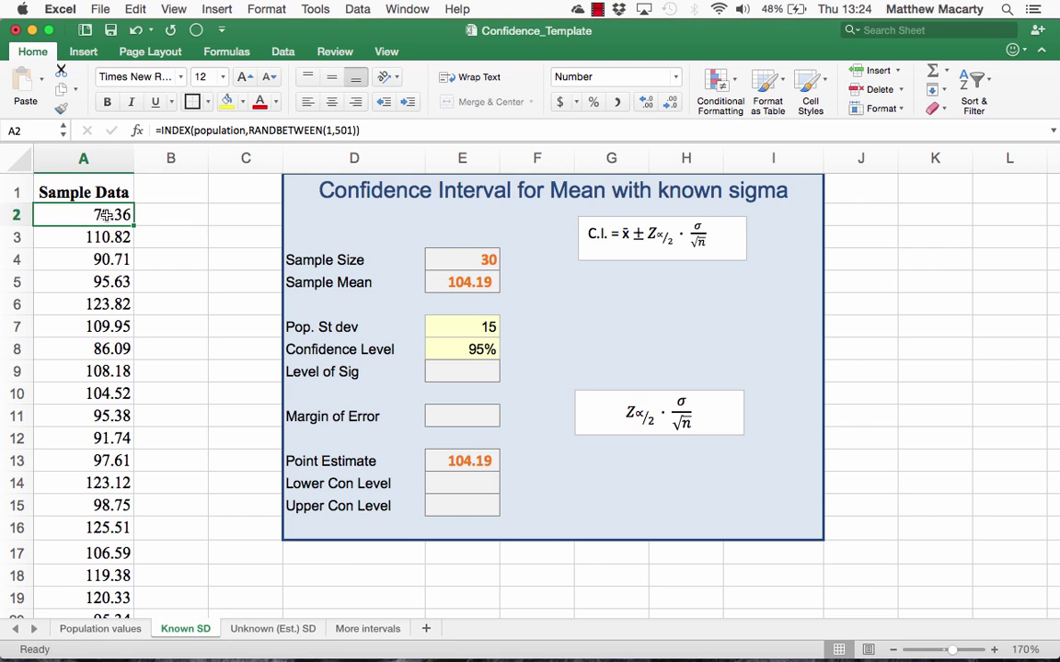
{"action": "key", "text": "Down"}
{"action": "key", "text": "Down"}
{"action": "key", "text": "Down"}
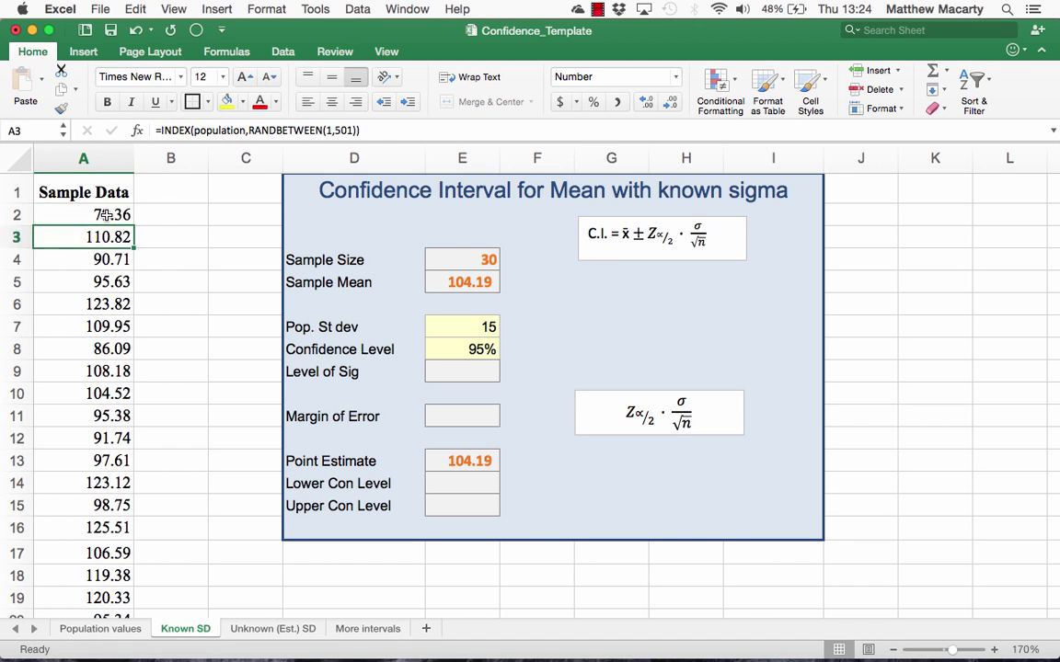
{"action": "key", "text": "Down"}
{"action": "key", "text": "Down"}
{"action": "key", "text": "Up"}
{"action": "key", "text": "Up"}
{"action": "key", "text": "Up"}
{"action": "key", "text": "Up"}
{"action": "key", "text": "Up"}
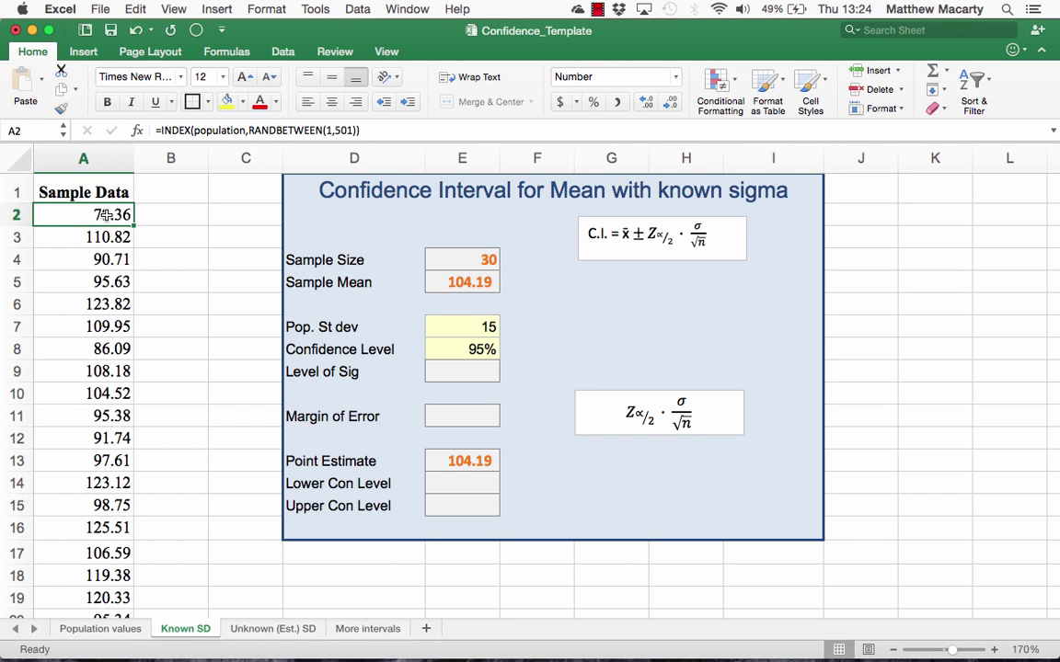
{"action": "double_click", "coordinate": [106, 214]}
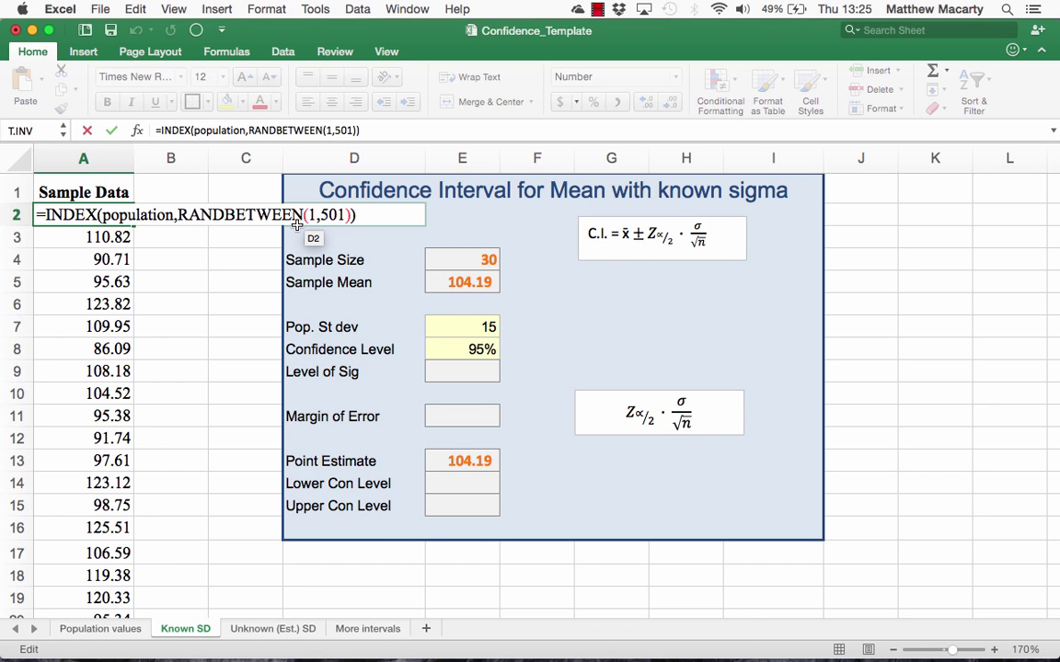
{"action": "key", "text": "Return"}
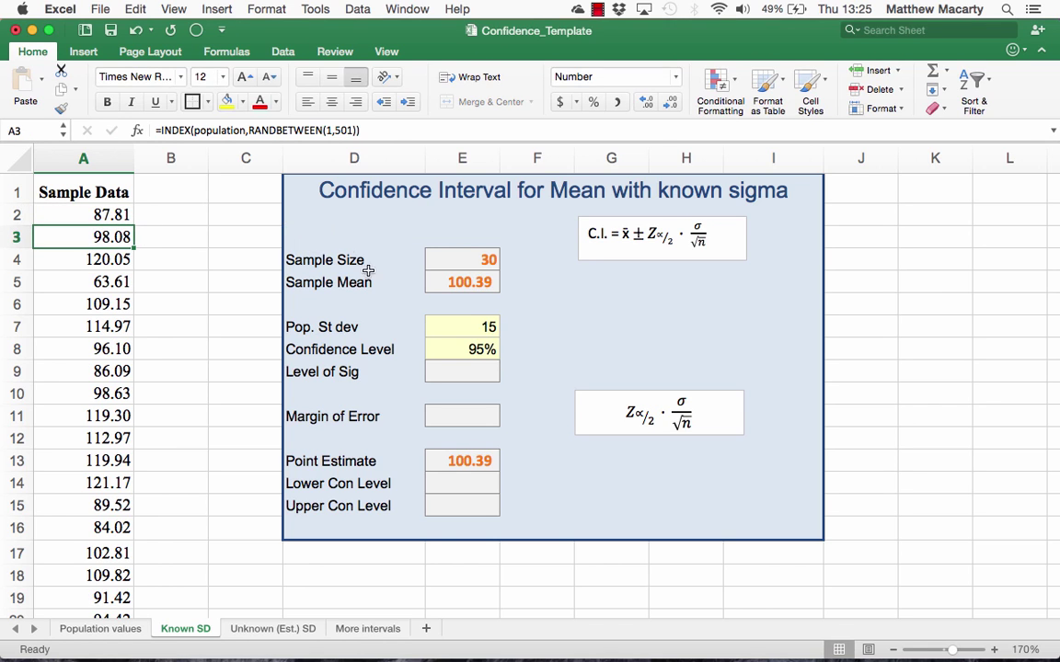
Review the Sample Mean formula and the Pop. St dev and Confidence Level inputs, ending on the Level of Sig cell
{"action": "left_click", "coordinate": [457, 280]}
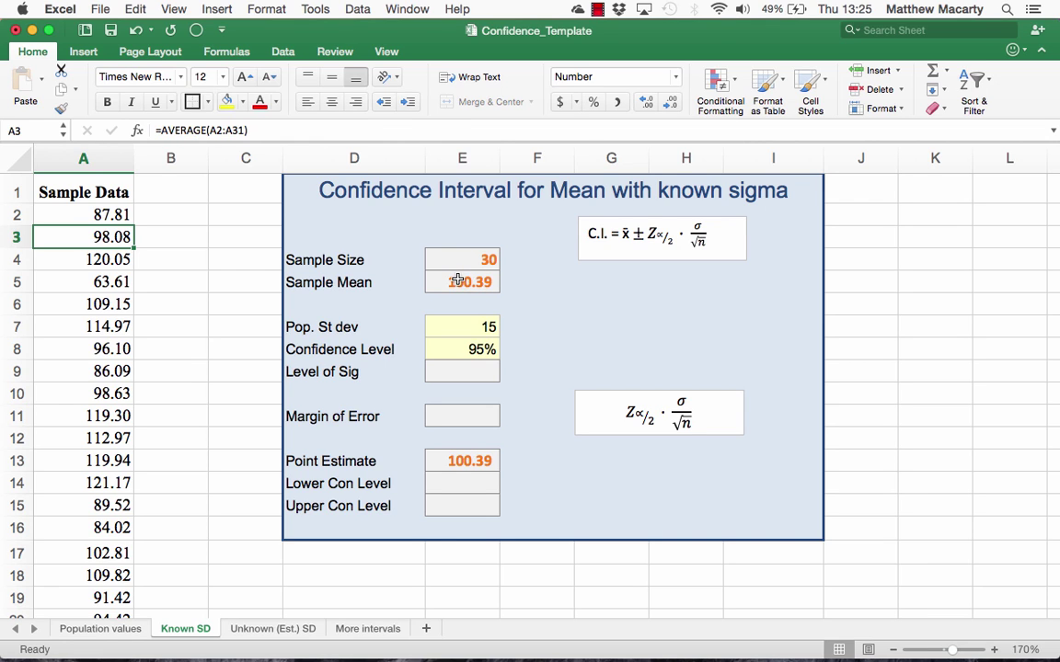
{"action": "left_click", "coordinate": [476, 327]}
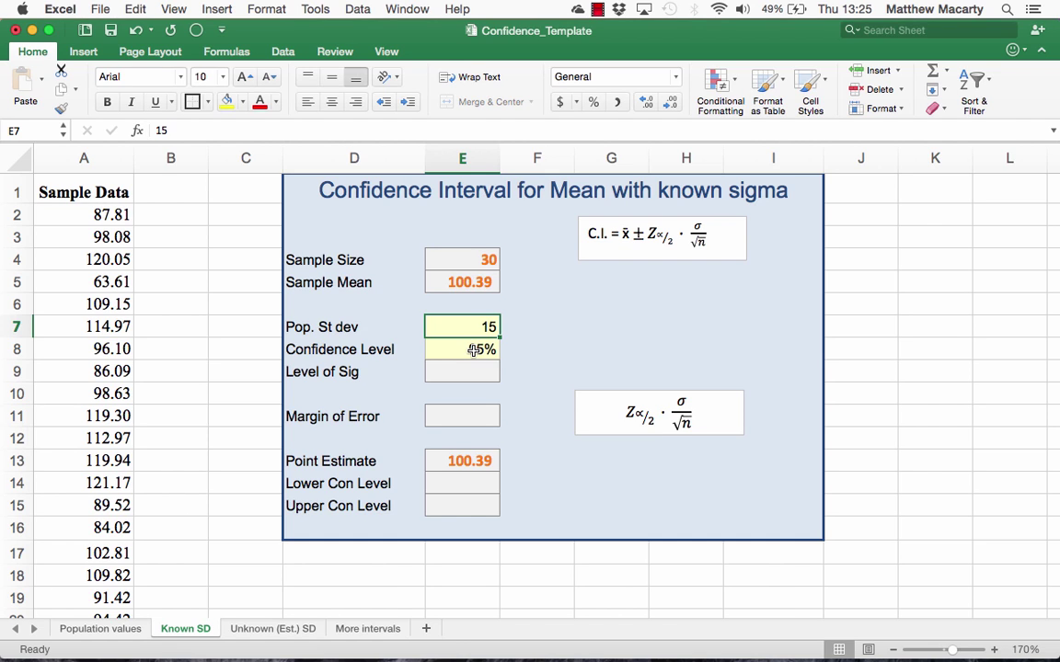
{"action": "left_click", "coordinate": [473, 351]}
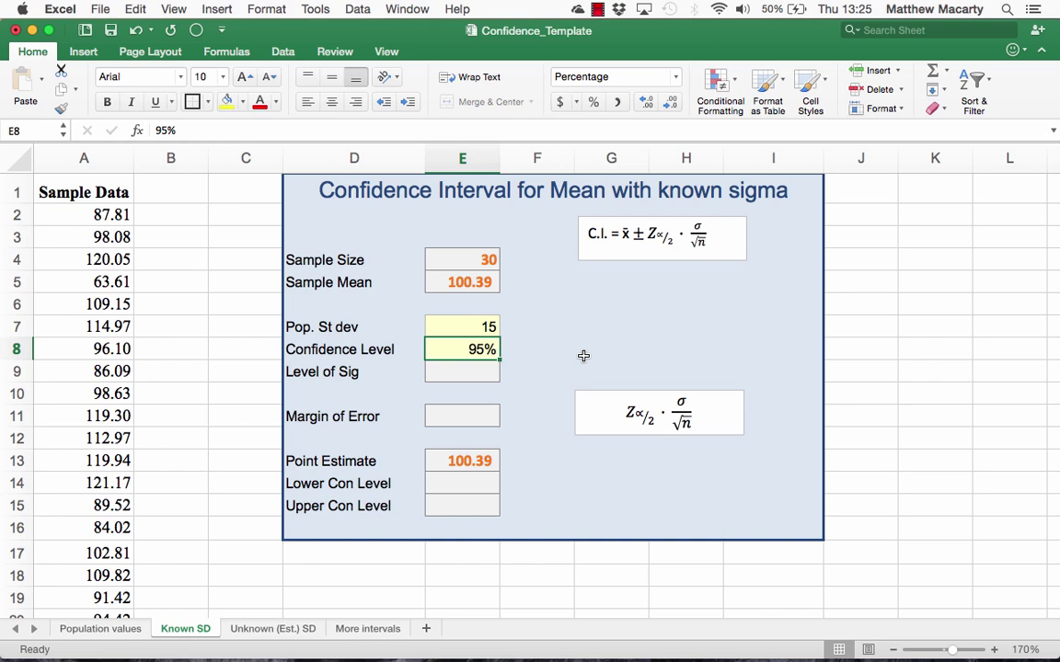
{"action": "key", "text": "Return"}
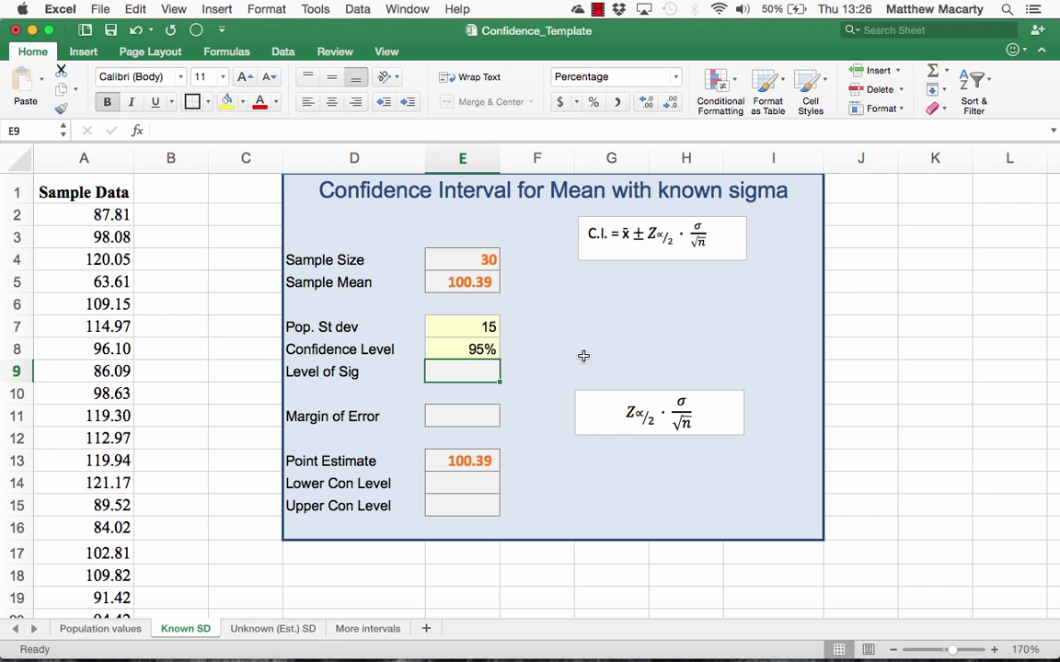
Calculate the Level of Sig in E9 with =1-E8
{"action": "type", "text": "="}
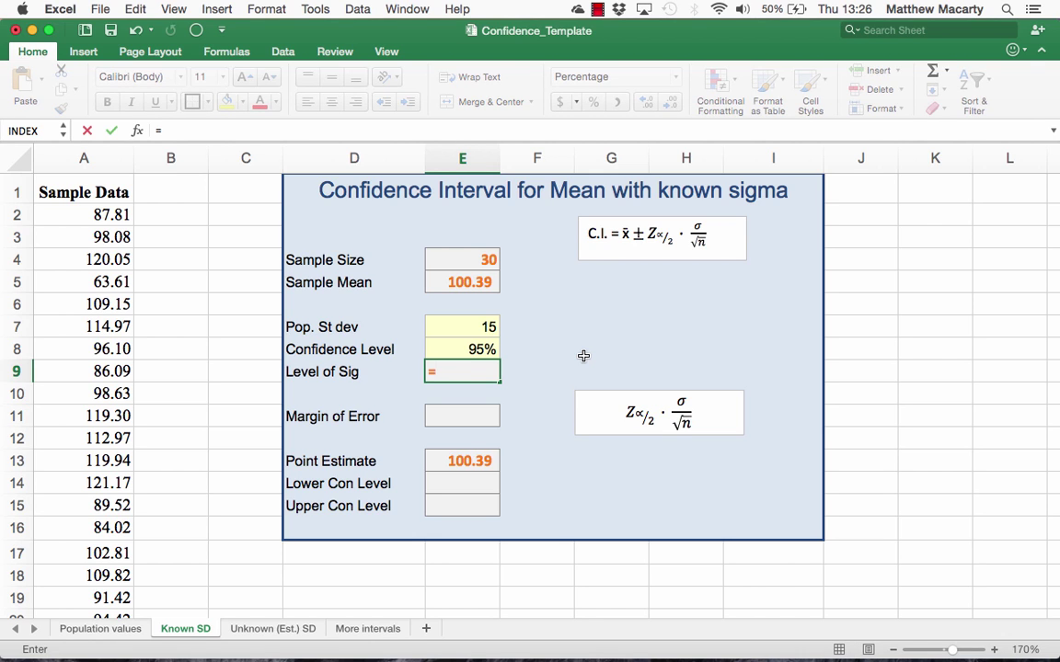
{"action": "type", "text": "1-"}
{"action": "key", "text": "Up"}
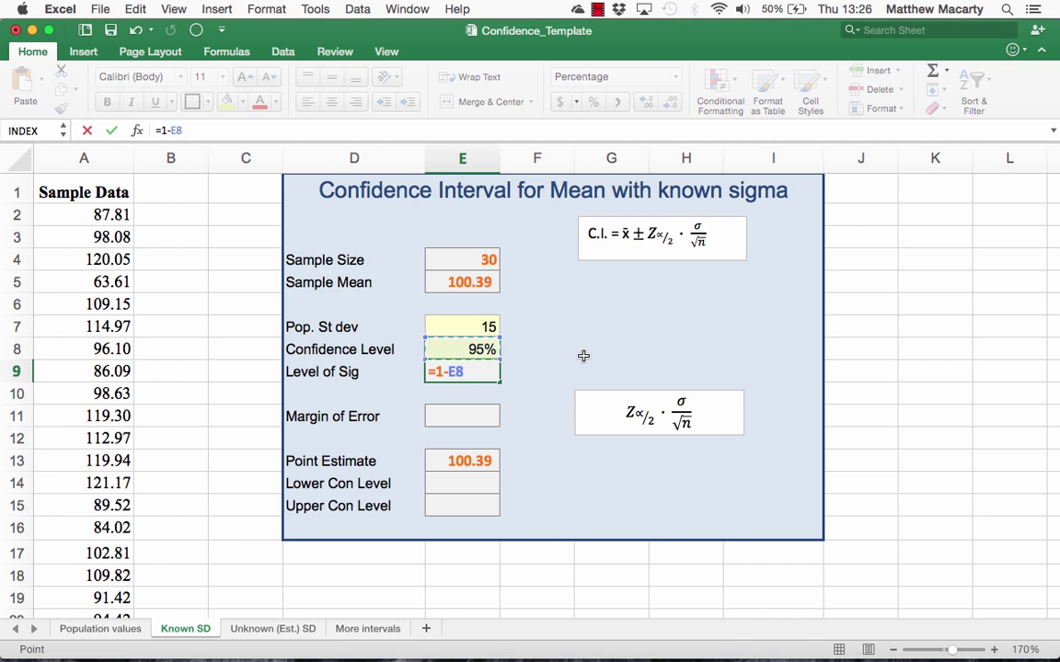
{"action": "key", "text": "Return"}
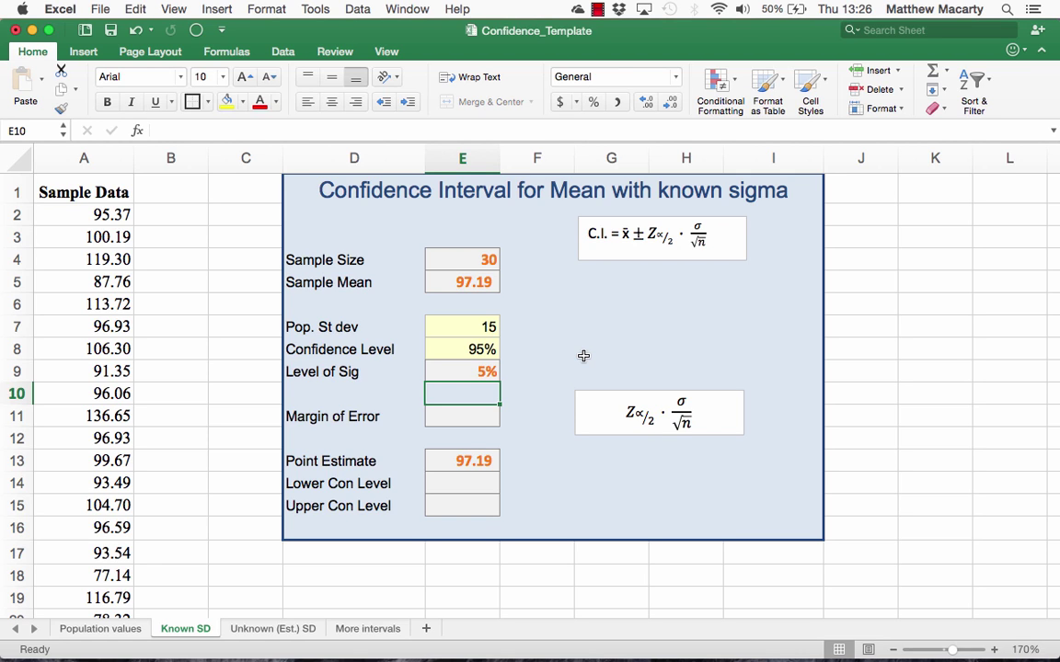
Look over the Margin of Error, Point Estimate and Lower Con Level cells, ending on the Margin of Error cell E11
{"action": "key", "text": "Down"}
{"action": "key", "text": "Down"}
{"action": "key", "text": "Down"}
{"action": "key", "text": "Down"}
{"action": "key", "text": "Up"}
{"action": "key", "text": "Up"}
{"action": "key", "text": "Up"}
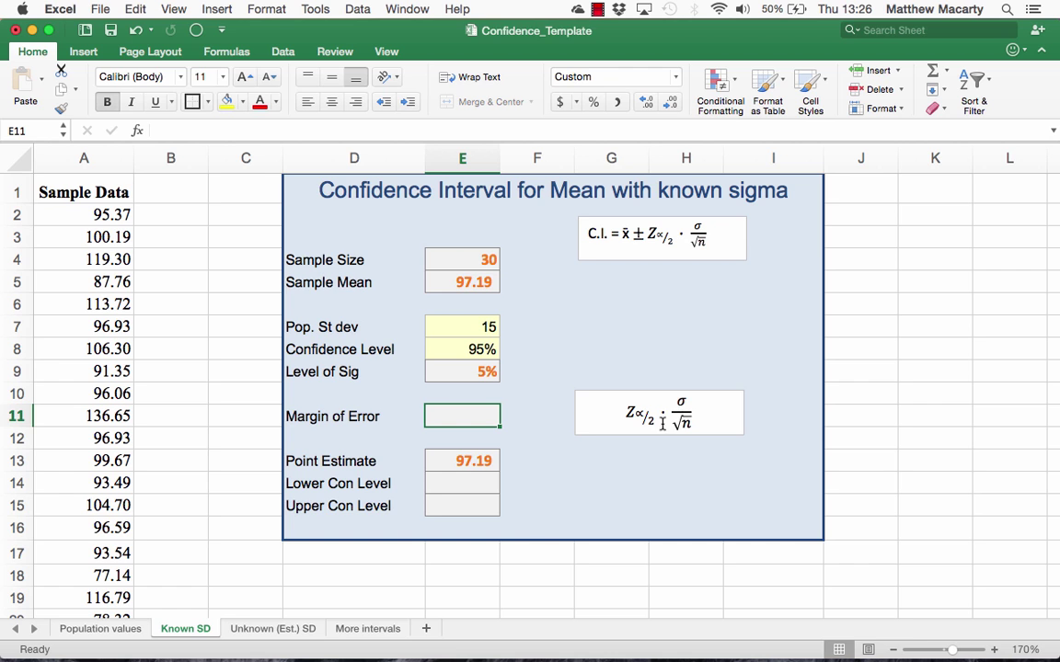
Work out the critical z value in the empty cell E18 below the template with =NORM.S.INV(0.975)
{"action": "scroll", "coordinate": [483, 564], "scroll_direction": "down", "scroll_amount": 1}
{"action": "scroll", "coordinate": [483, 566], "scroll_direction": "down", "scroll_amount": 2}
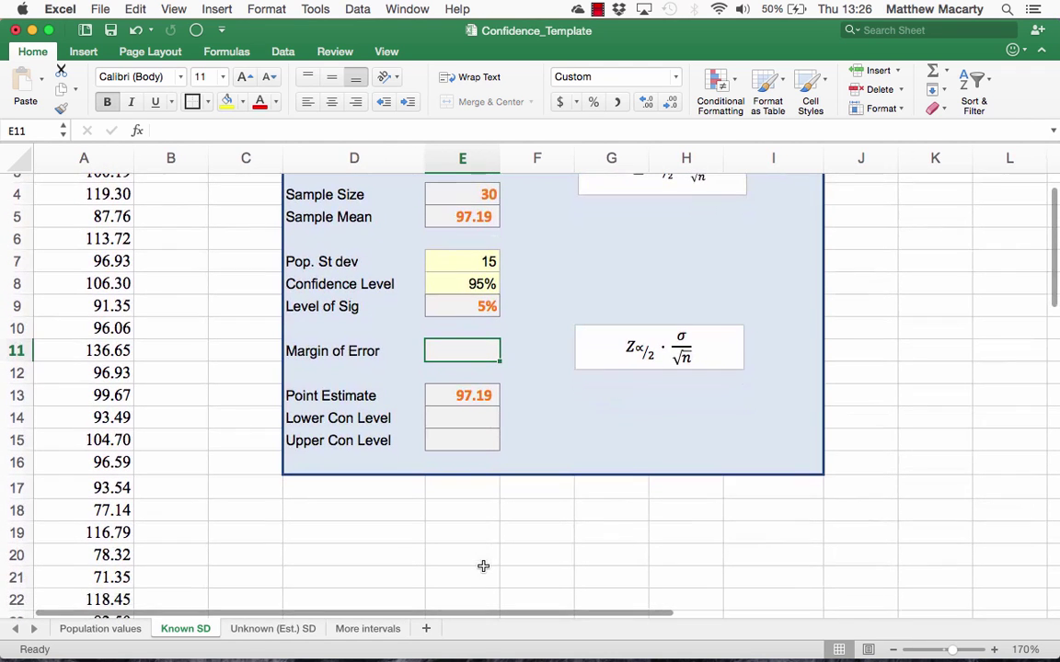
{"action": "left_click", "coordinate": [484, 514]}
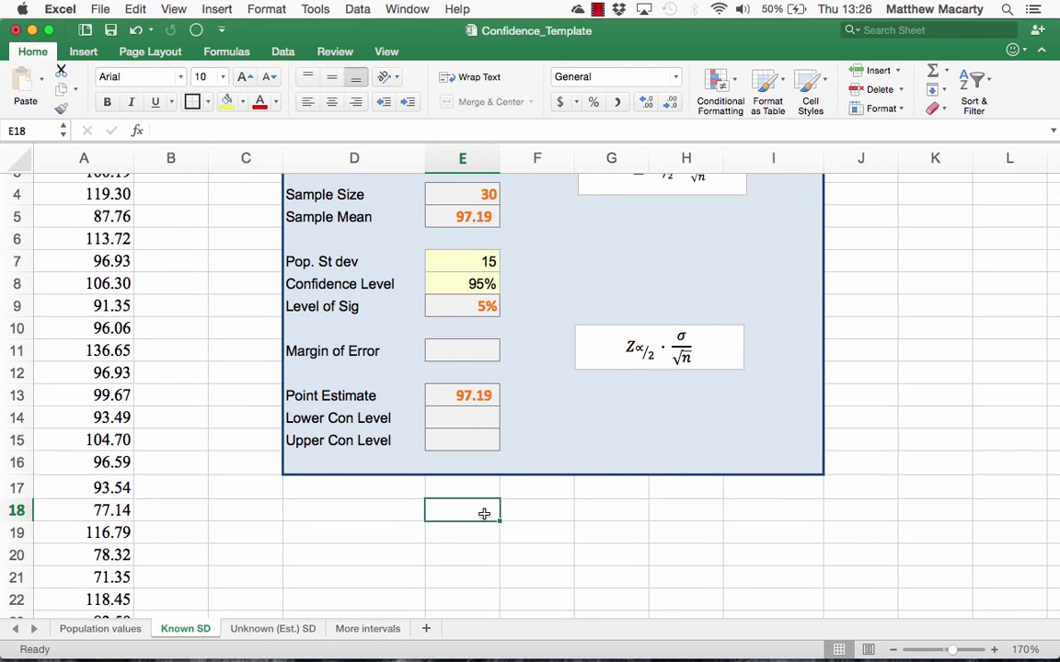
{"action": "type", "text": "=nor"}
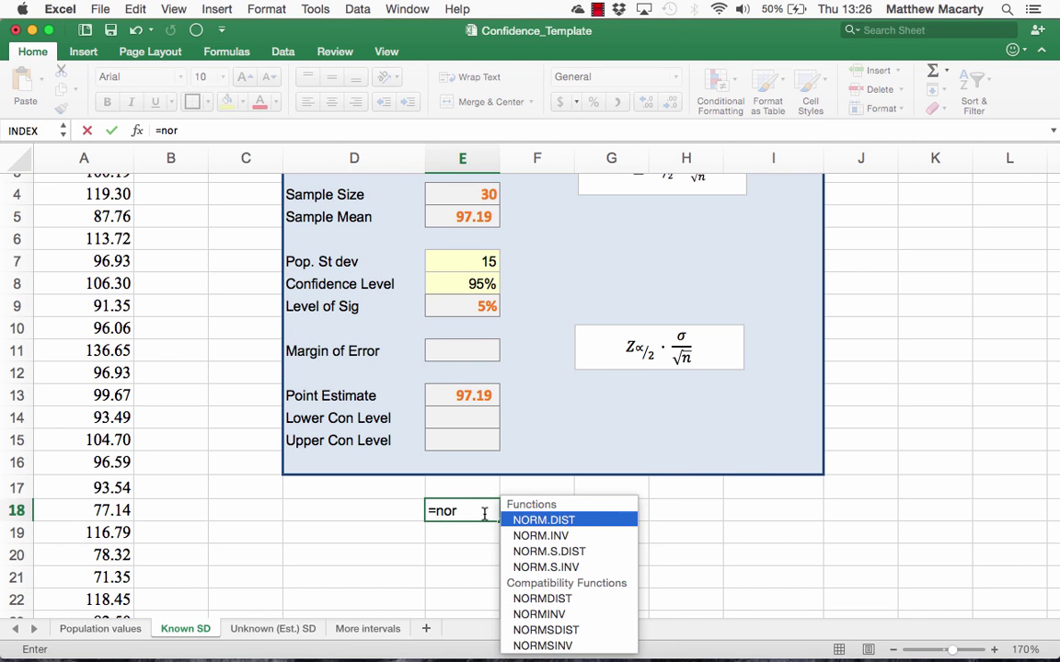
{"action": "key", "text": "Down"}
{"action": "key", "text": "Down"}
{"action": "key", "text": "Down"}
{"action": "key", "text": "Tab"}
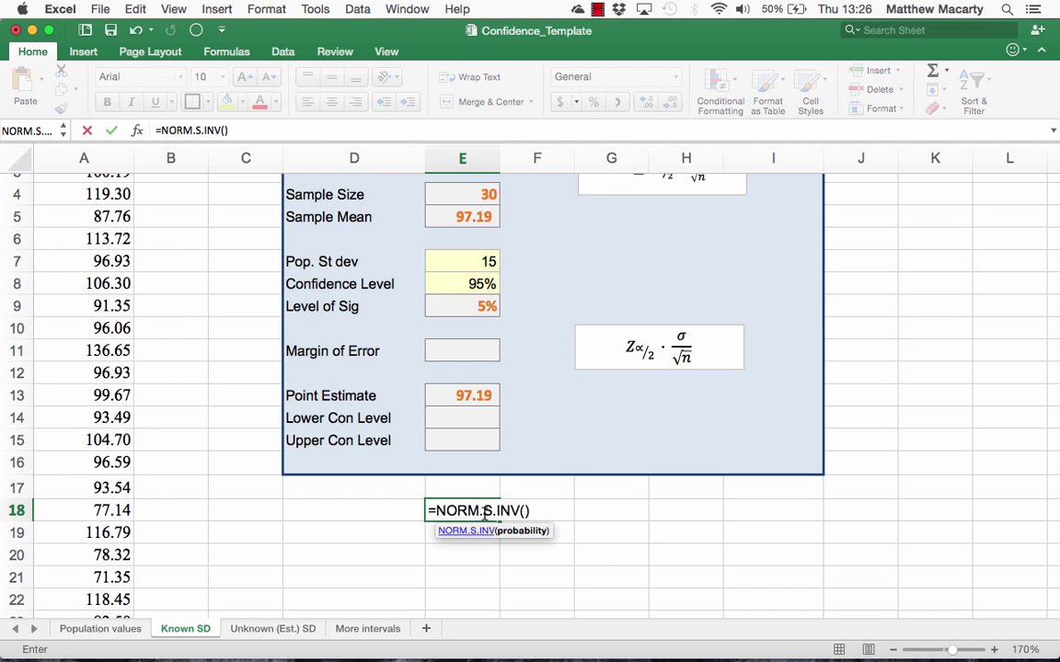
{"action": "type", "text": ".975"}
{"action": "key", "text": "Return"}
{"action": "left_click", "coordinate": [495, 513]}
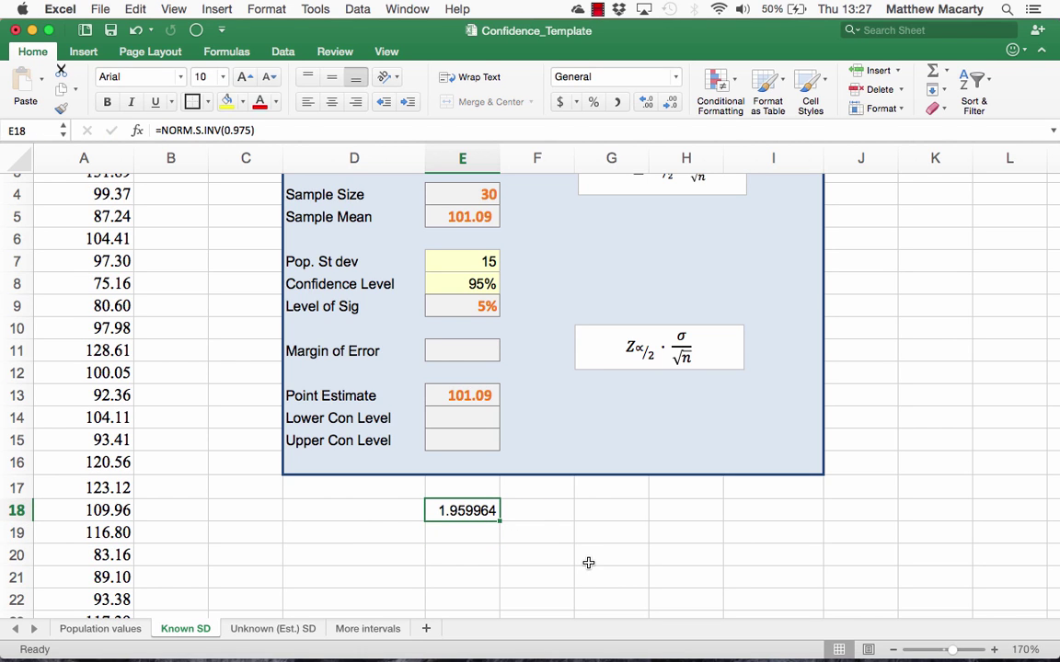
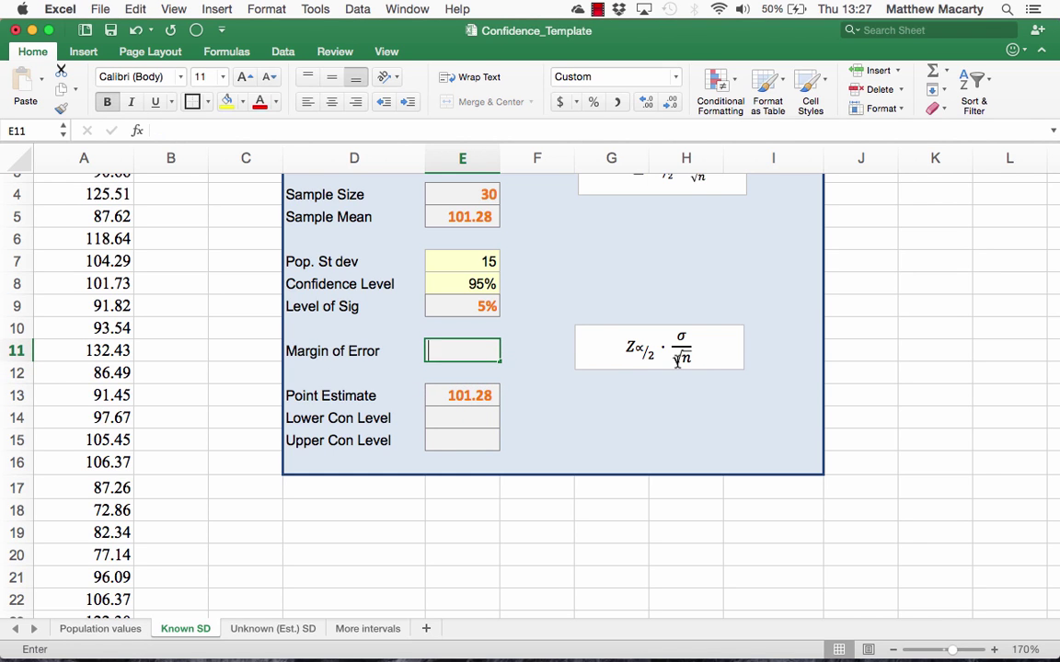
Calculate the Margin of Error in E11 with =CONFIDENCE.NORM(E9,sd,E4)
{"action": "type", "text": "=con"}
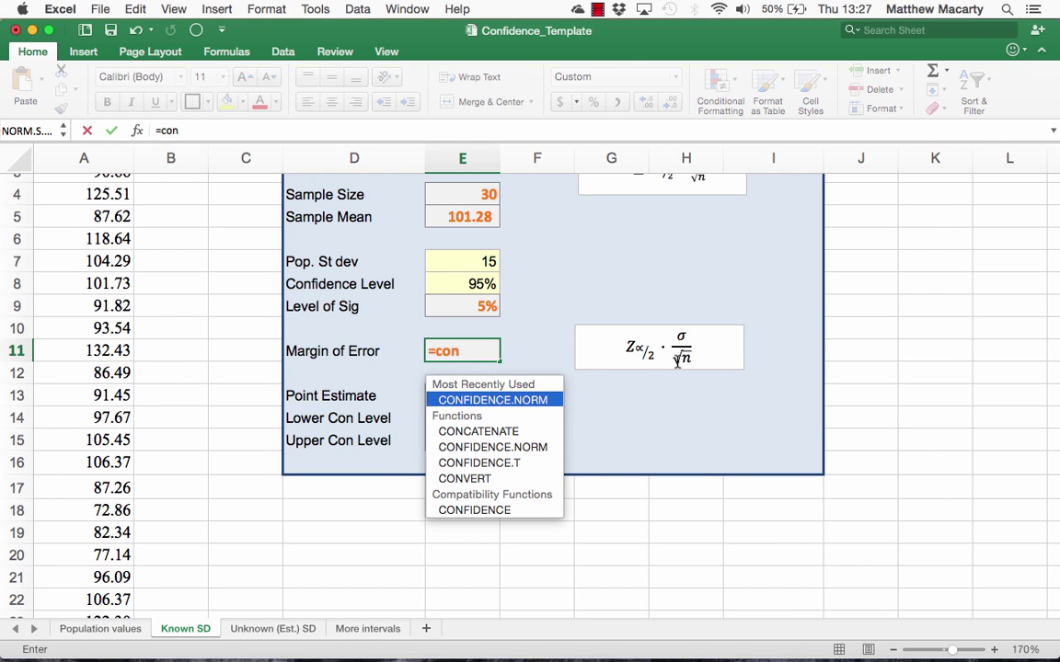
{"action": "key", "text": "Tab"}
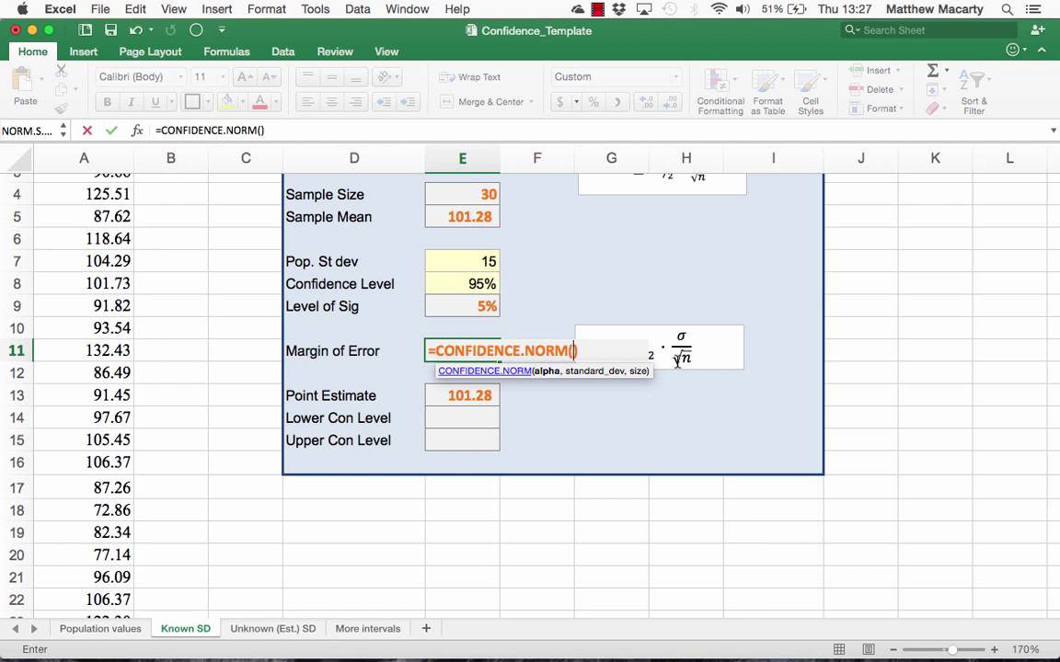
{"action": "left_click", "coordinate": [468, 306]}
{"action": "type", "text": ","}
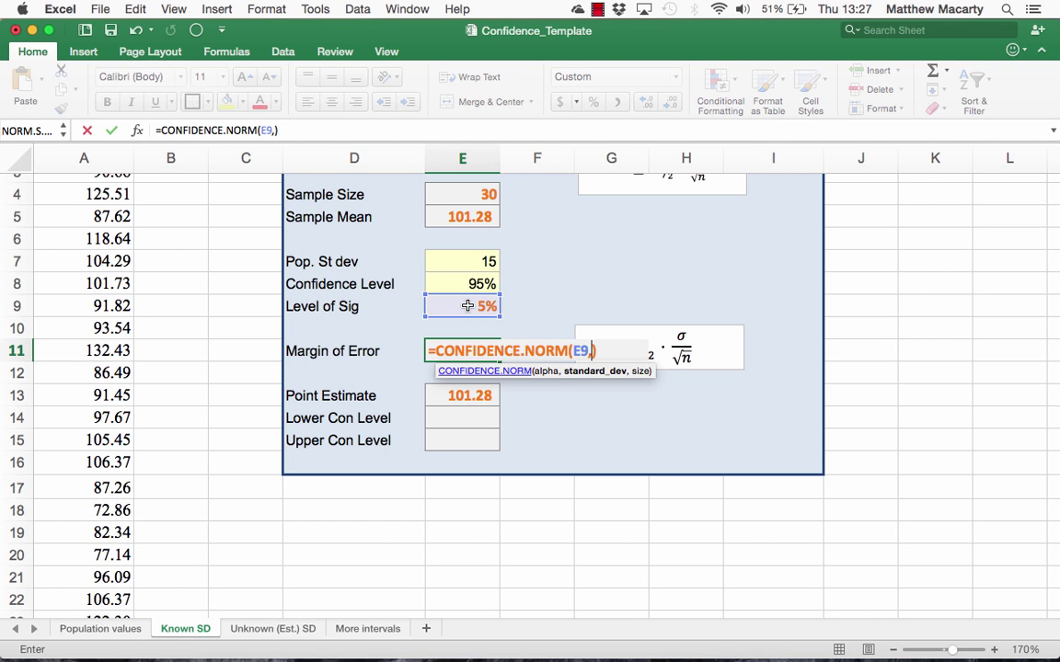
{"action": "type", "text": "sd"}
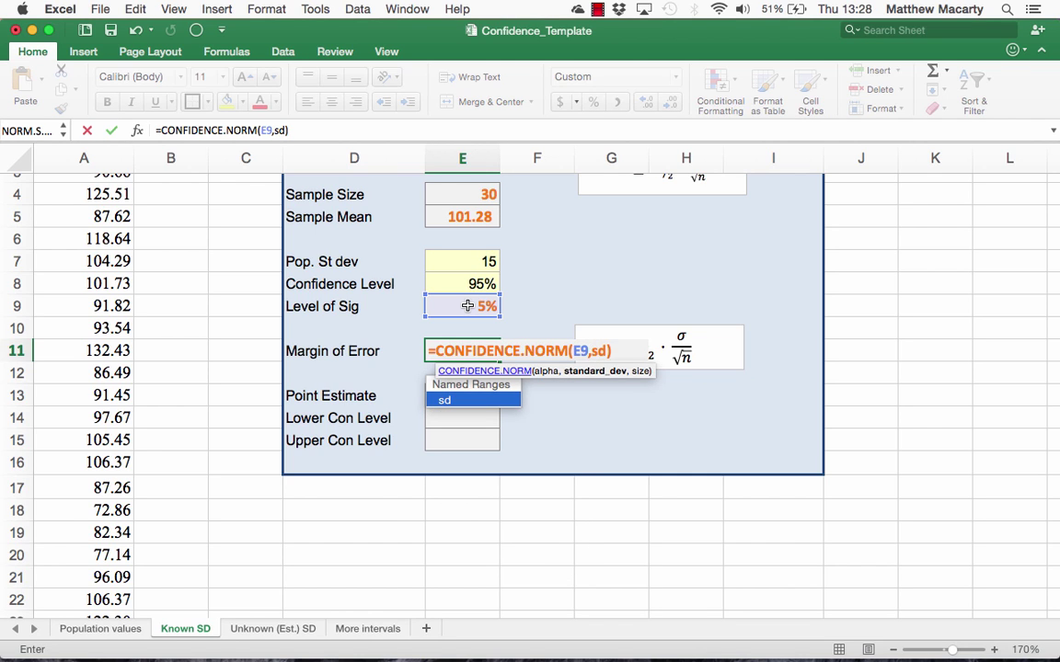
{"action": "type", "text": ","}
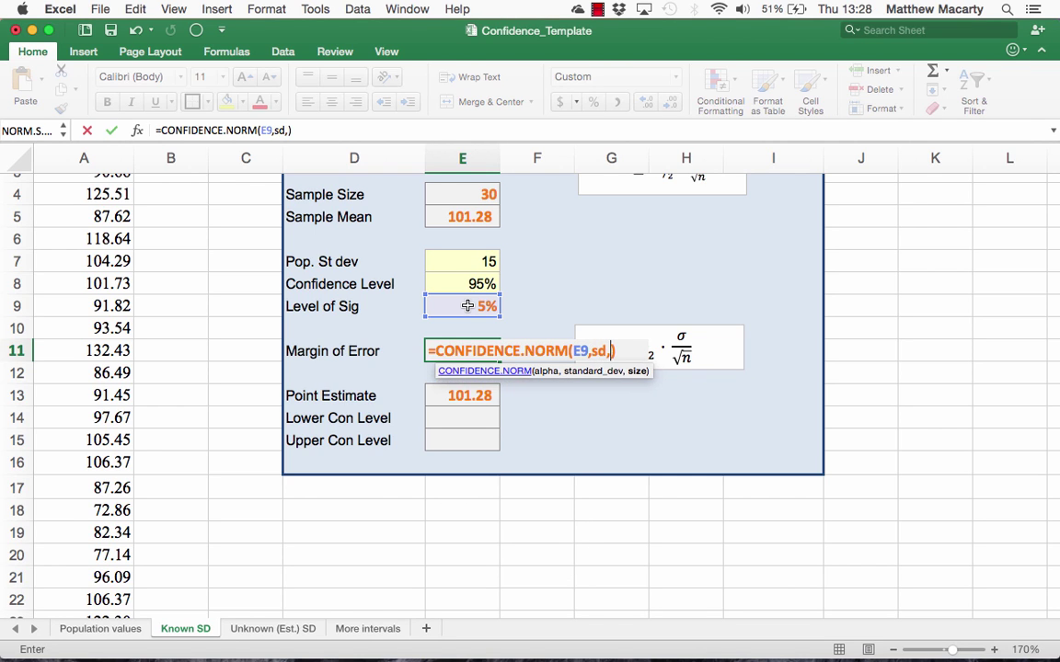
{"action": "type", "text": "e4"}
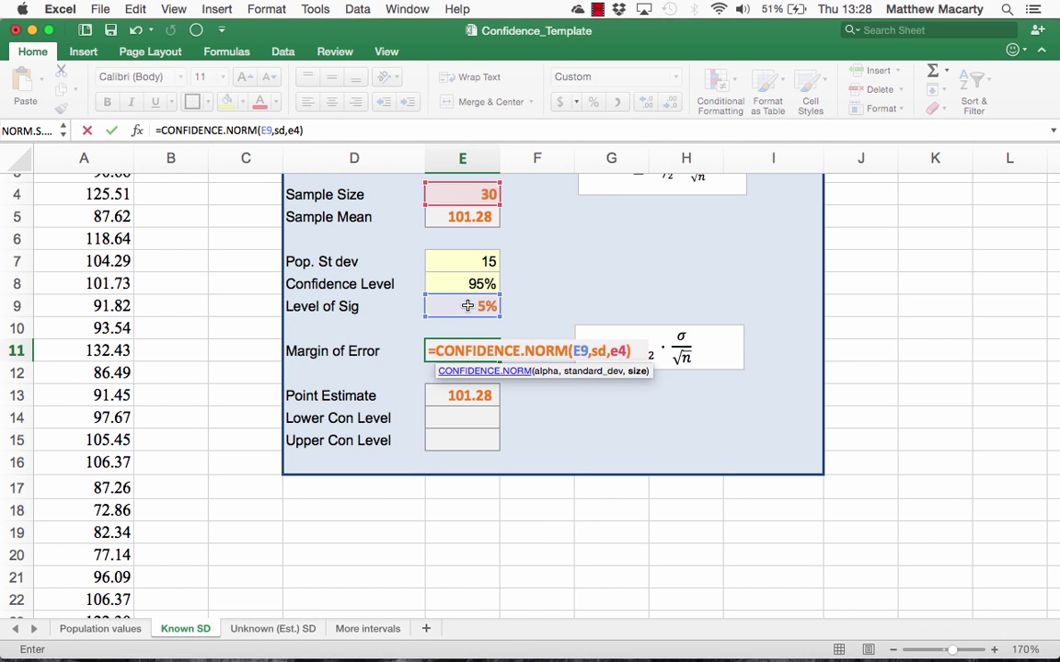
{"action": "key", "text": "Return"}
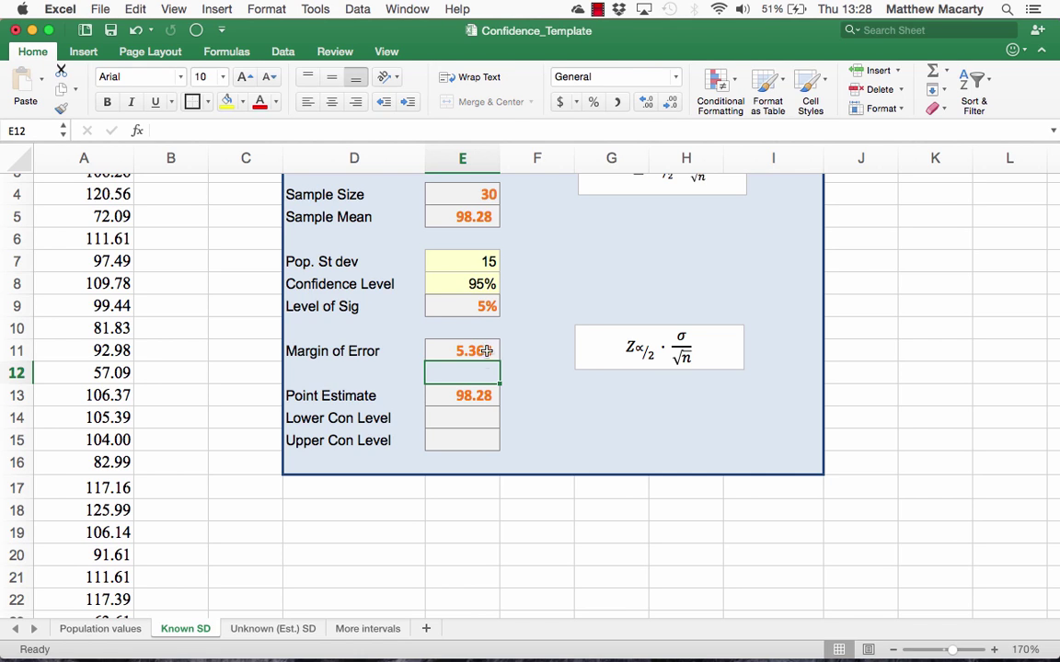
Calculate the Lower Con Level in E14 with =E13-E11
{"action": "left_click", "coordinate": [486, 418]}
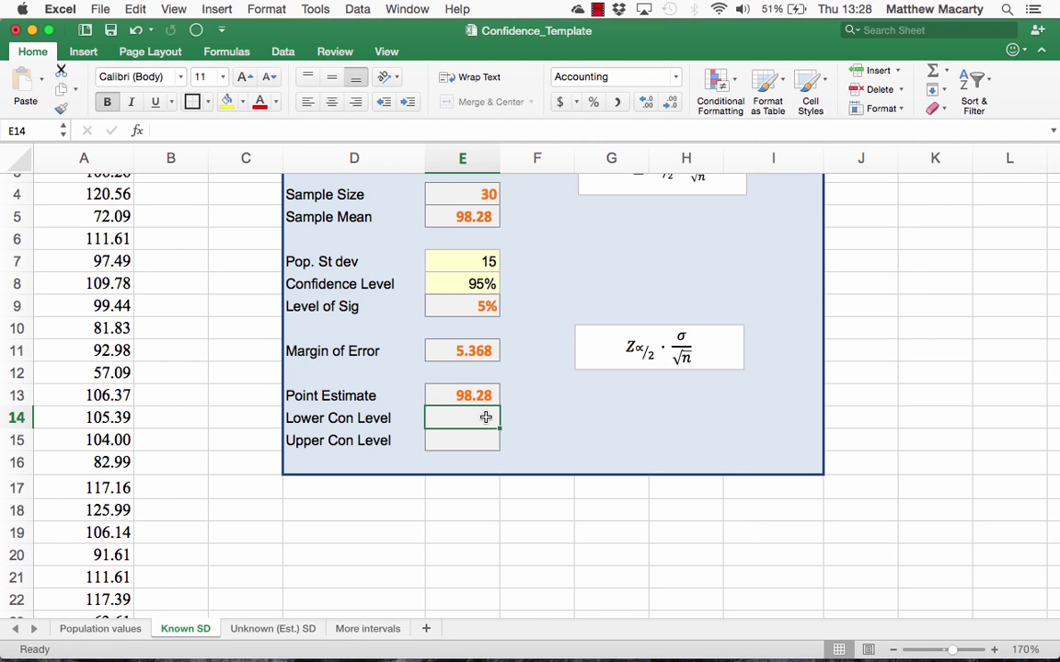
{"action": "scroll", "coordinate": [496, 377], "scroll_direction": "up", "scroll_amount": 3}
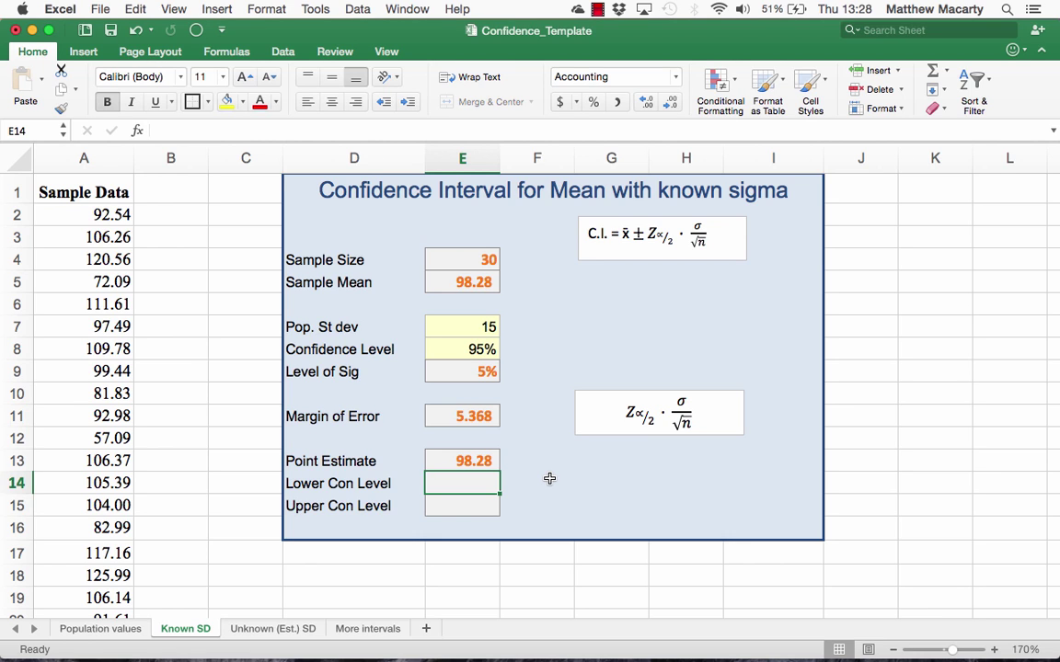
{"action": "type", "text": "=E13"}
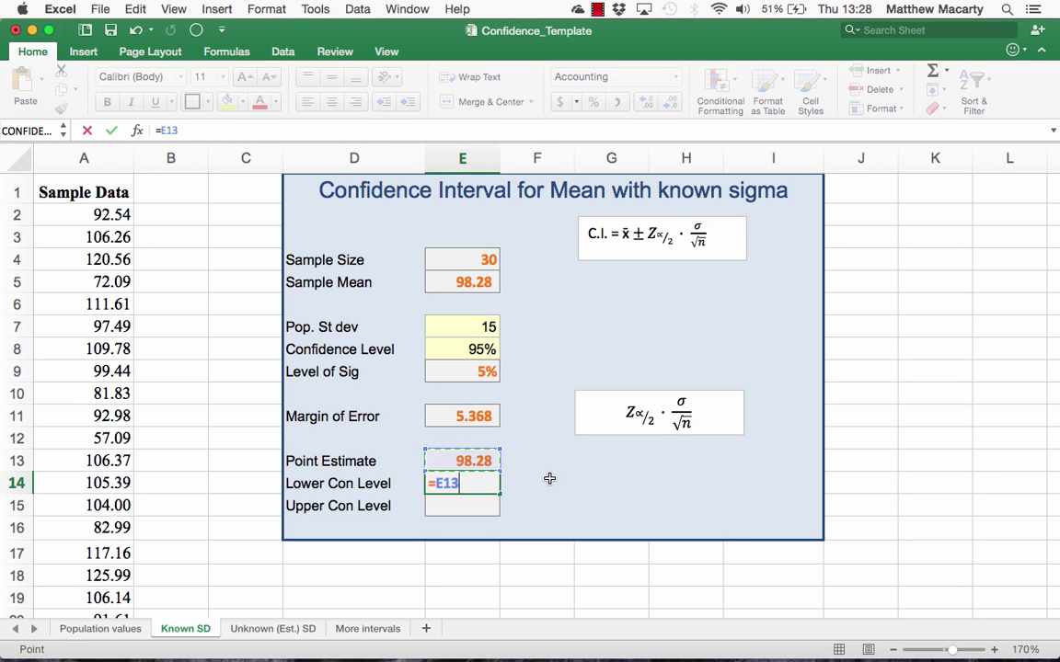
{"action": "type", "text": "-"}
{"action": "key", "text": "Up"}
{"action": "key", "text": "Up"}
{"action": "key", "text": "Up"}
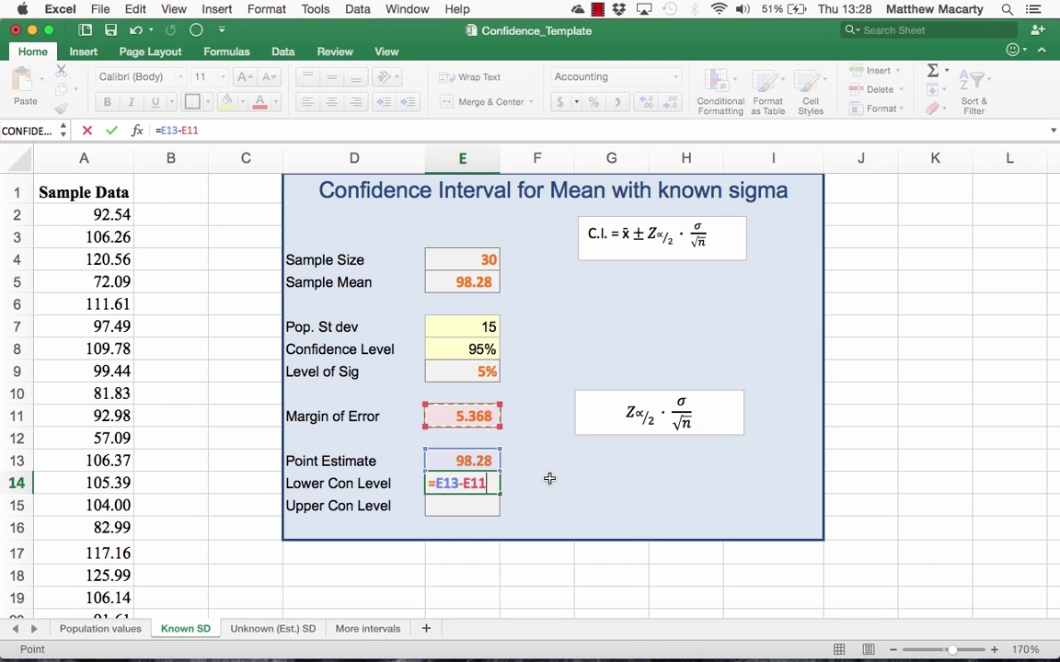
{"action": "key", "text": "Return"}
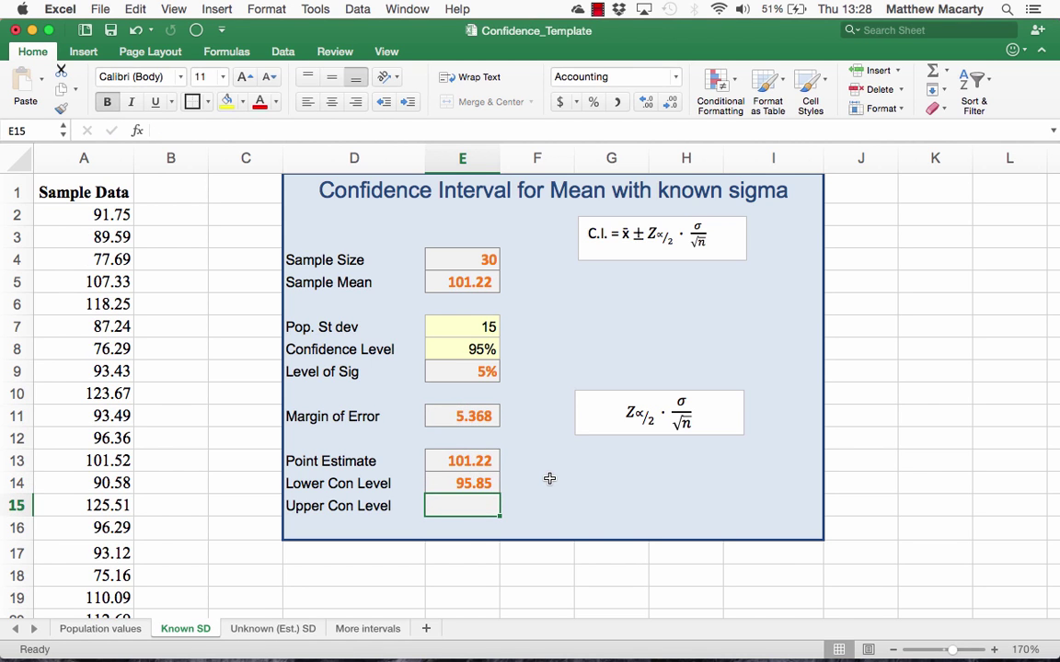
Calculate the Upper Con Level in E15 with =E13+E11
{"action": "type", "text": "="}
{"action": "key", "text": "Up"}
{"action": "key", "text": "Up"}
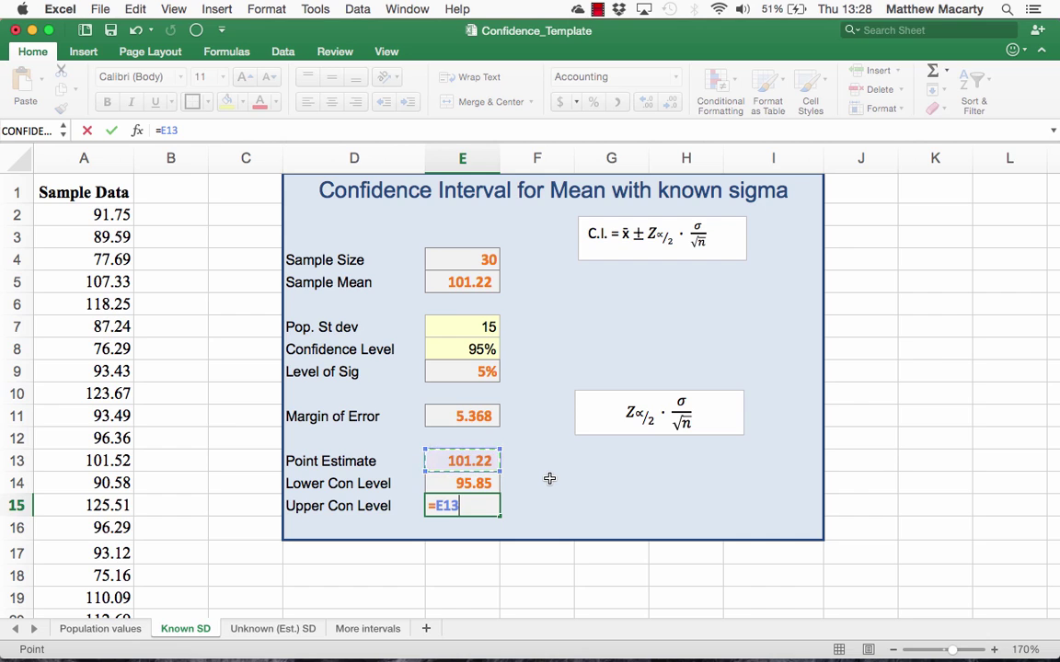
{"action": "type", "text": "-"}
{"action": "key", "text": "BackSpace"}
{"action": "type", "text": "+"}
{"action": "key", "text": "Up"}
{"action": "key", "text": "Up"}
{"action": "key", "text": "Up"}
{"action": "key", "text": "Up"}
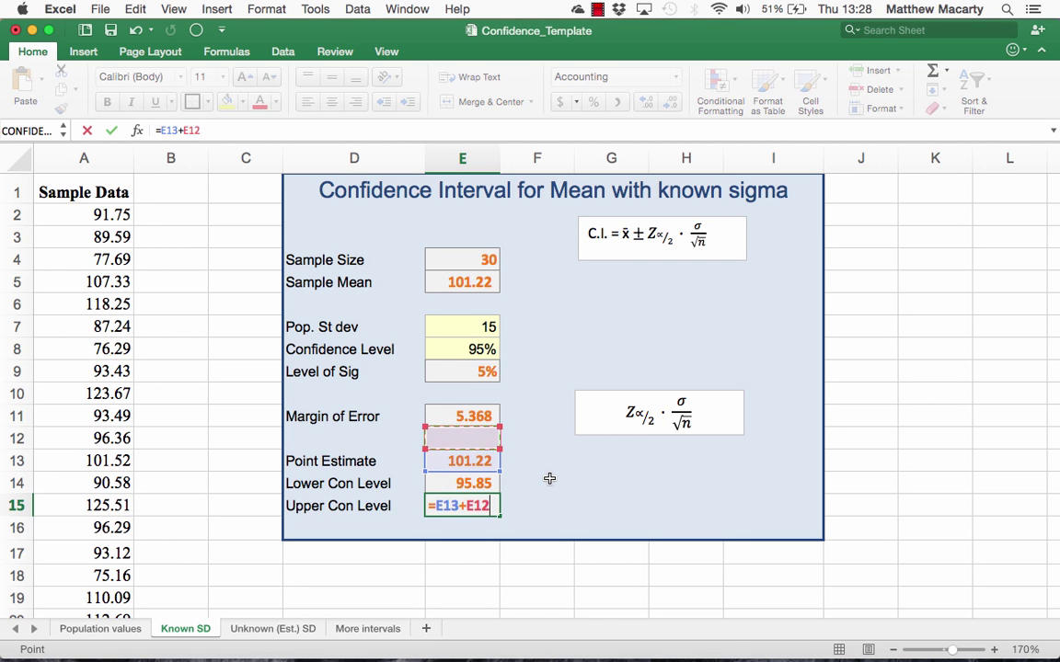
{"action": "key", "text": "Return"}
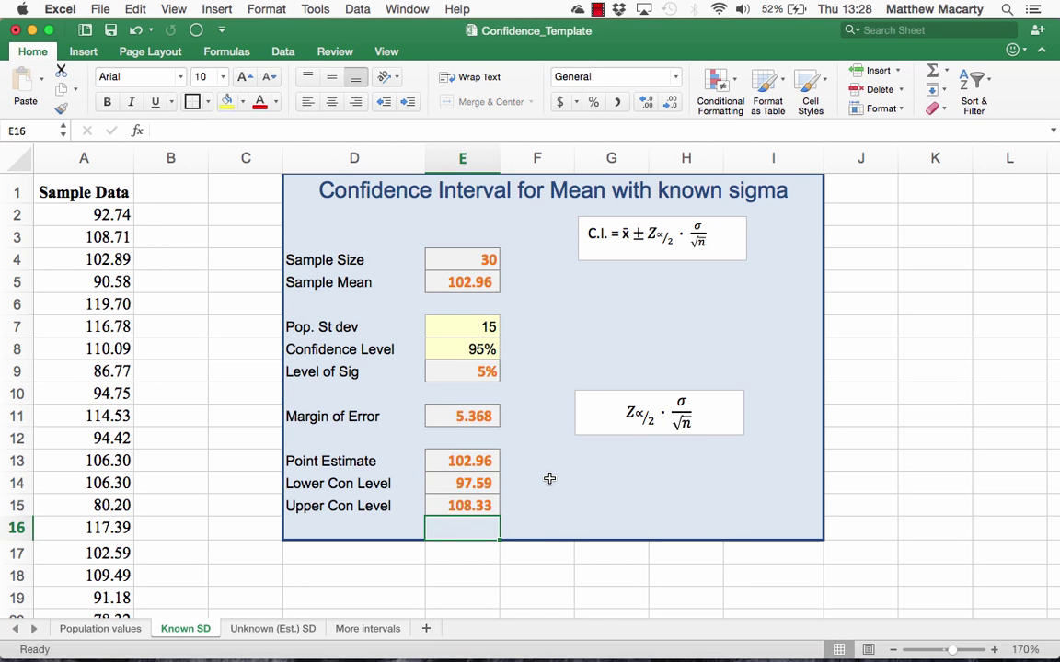
Recalculate the sheet three times from the empty cell F14 to draw new random samples and refresh the confidence limits
{"action": "key", "text": "Up"}
{"action": "key", "text": "Up"}
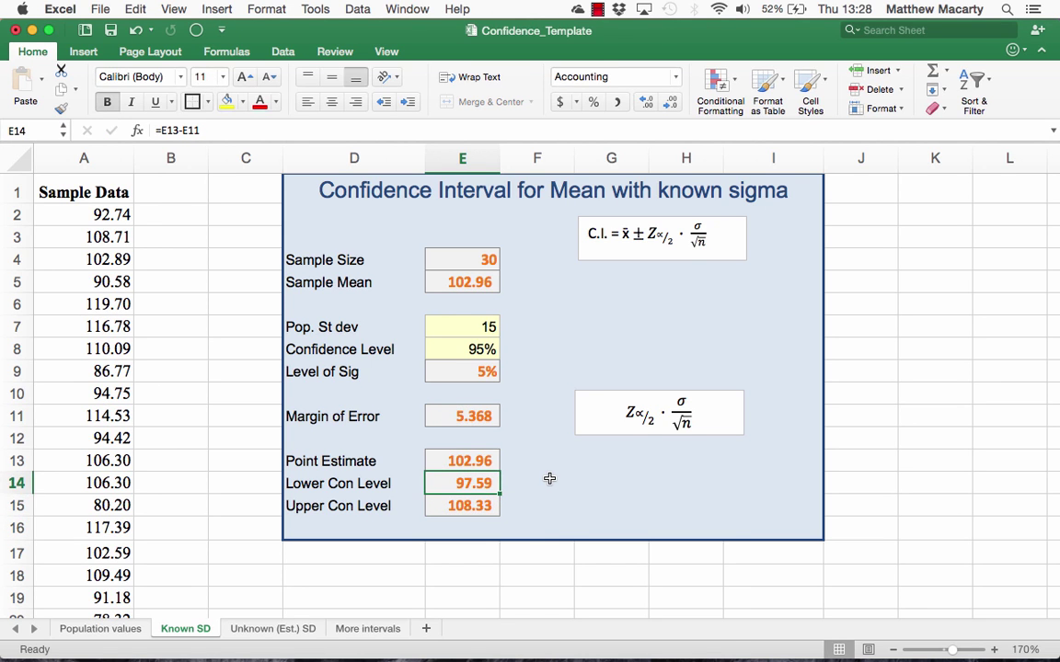
{"action": "left_click", "coordinate": [549, 478]}
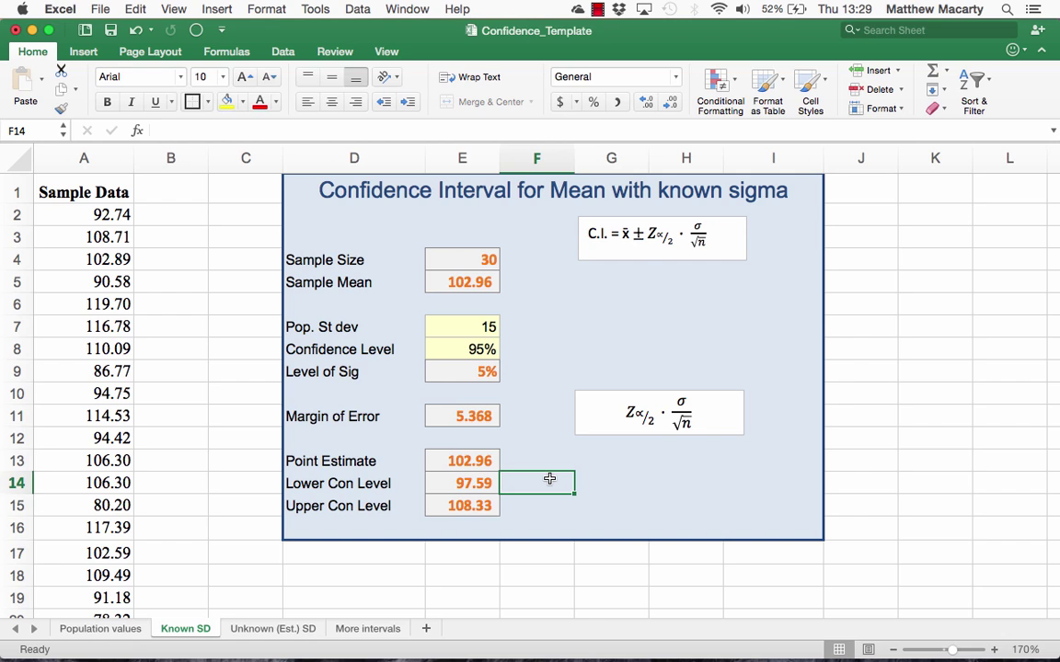
{"action": "key", "text": "F9"}
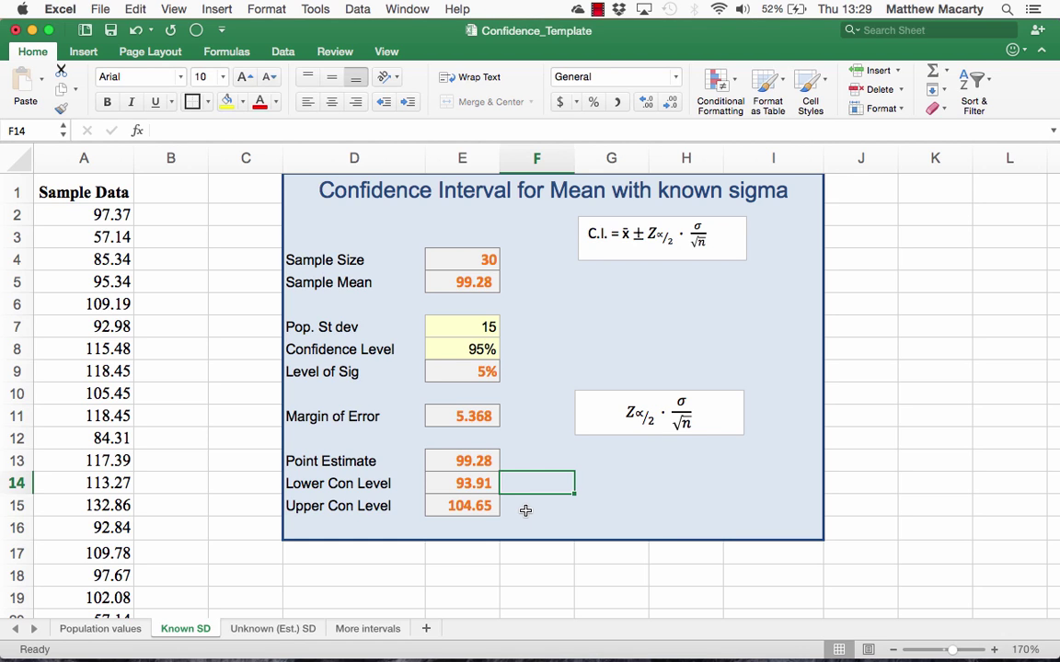
{"action": "key", "text": "F9"}
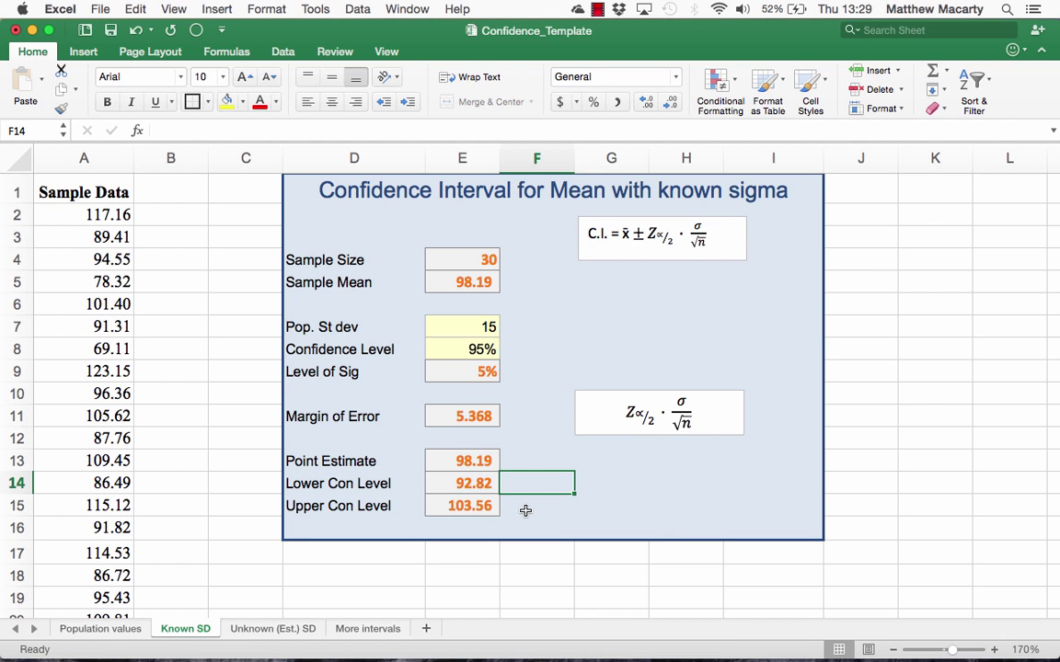
{"action": "key", "text": "F9"}
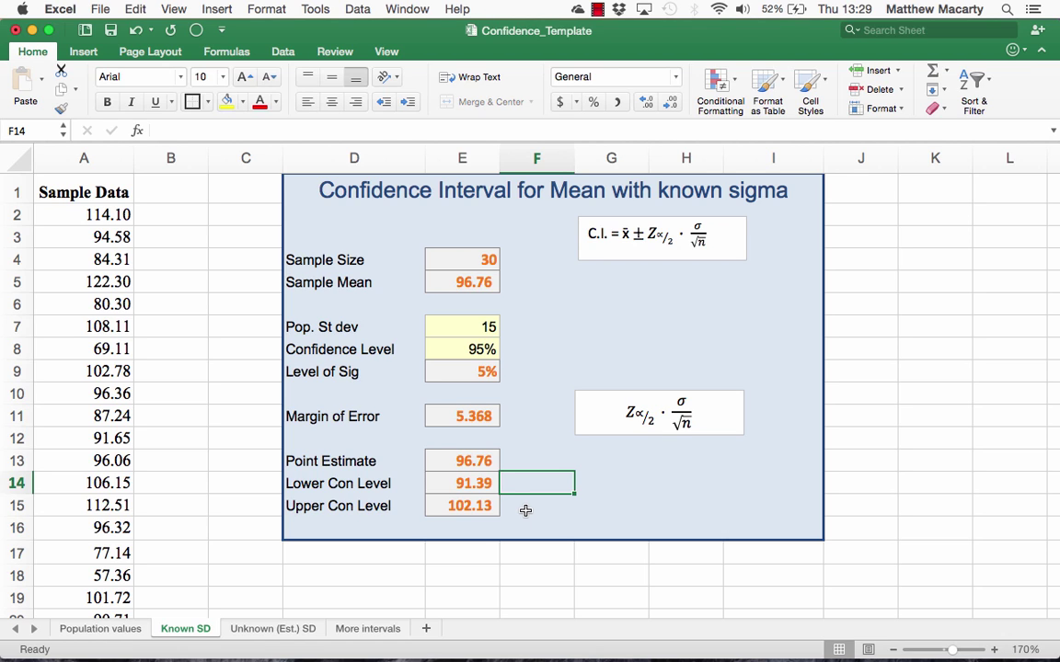
Review the Margin of Error formula, the Pop. St dev input and the Point Estimate reference, ending on the Point Estimate cell E13
{"action": "left_click", "coordinate": [479, 419]}
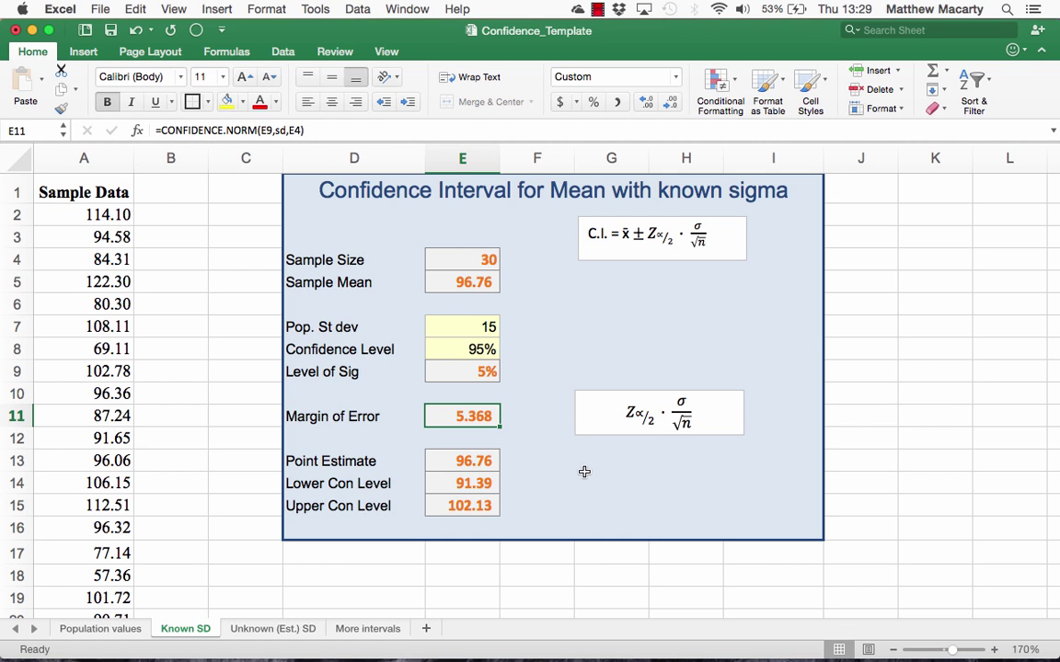
{"action": "key", "text": "Down"}
{"action": "key", "text": "Down"}
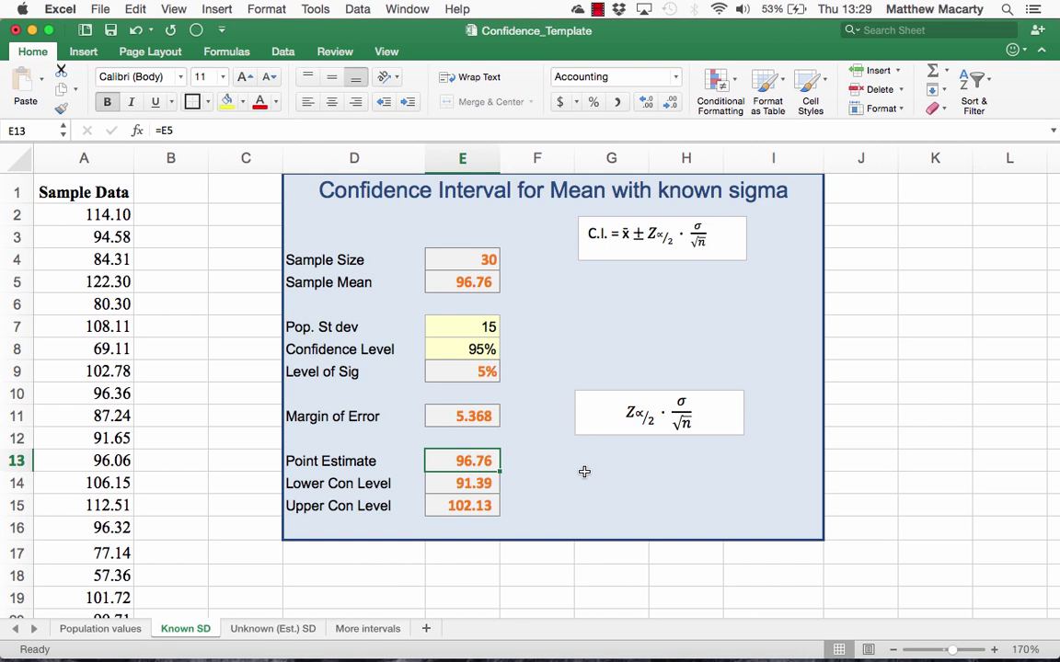
{"action": "key", "text": "Up"}
{"action": "key", "text": "Up"}
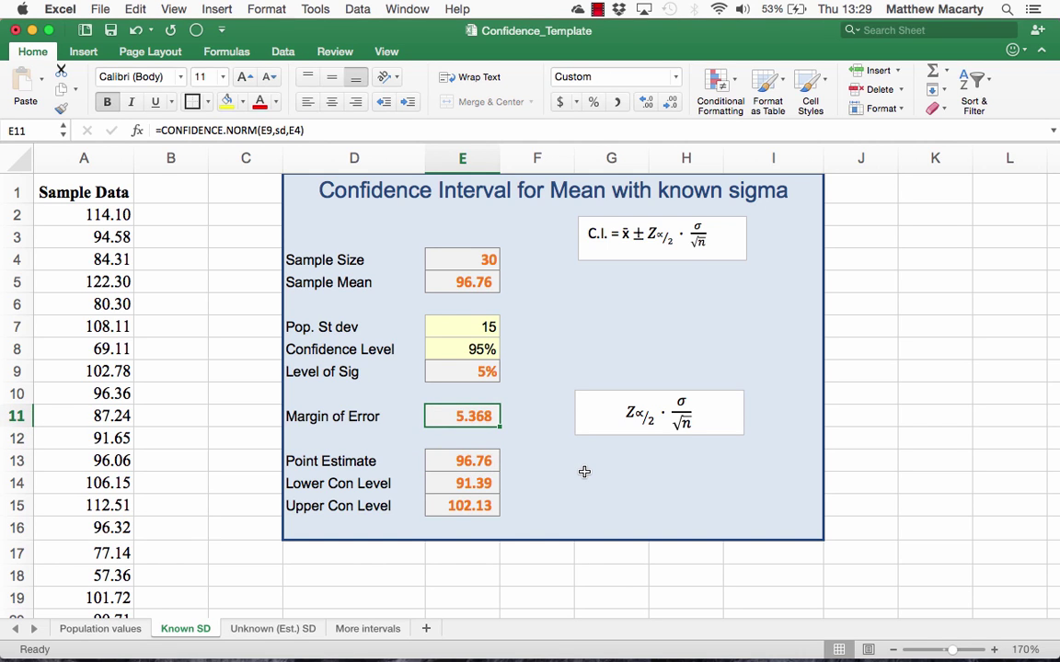
{"action": "key", "text": "Up"}
{"action": "key", "text": "Up"}
{"action": "key", "text": "Up"}
{"action": "key", "text": "Up"}
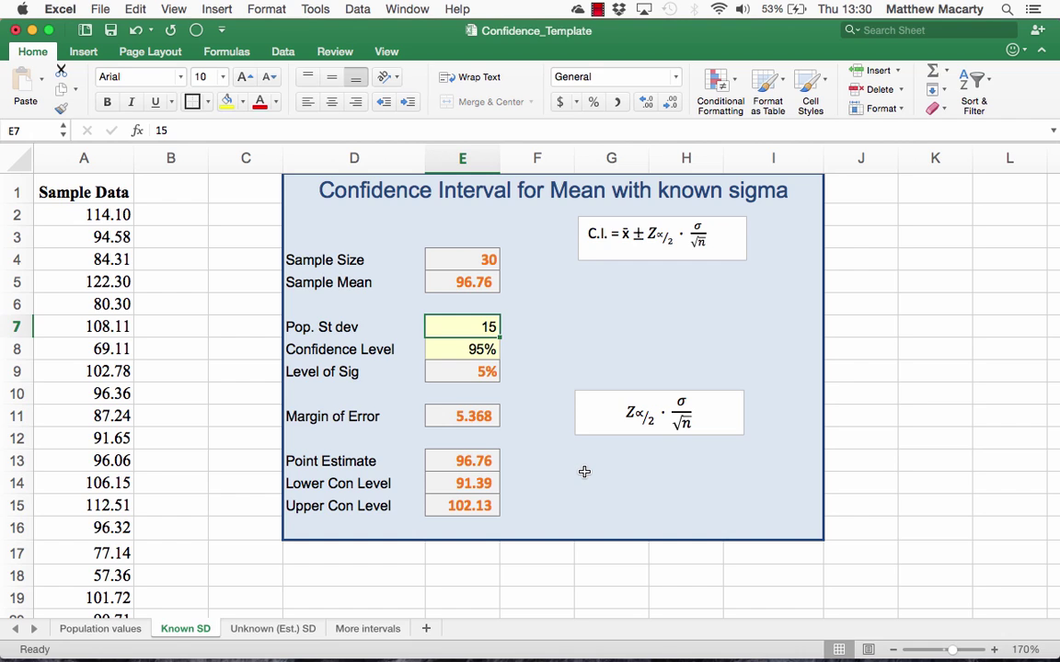
{"action": "key", "text": "Down"}
{"action": "key", "text": "Down"}
{"action": "key", "text": "Down"}
{"action": "key", "text": "Down"}
{"action": "key", "text": "Down"}
{"action": "key", "text": "Down"}
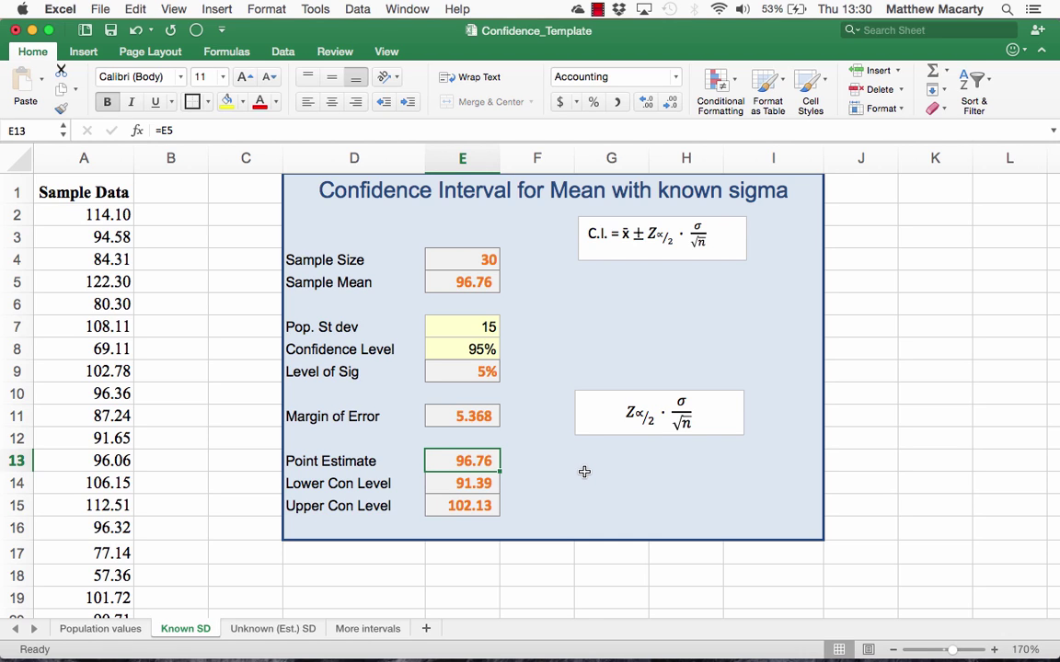
Review the Lower and Upper Con Level formulas against the Point Estimate on the Known SD sheet
{"action": "key", "text": "Down"}
{"action": "key", "text": "Down"}
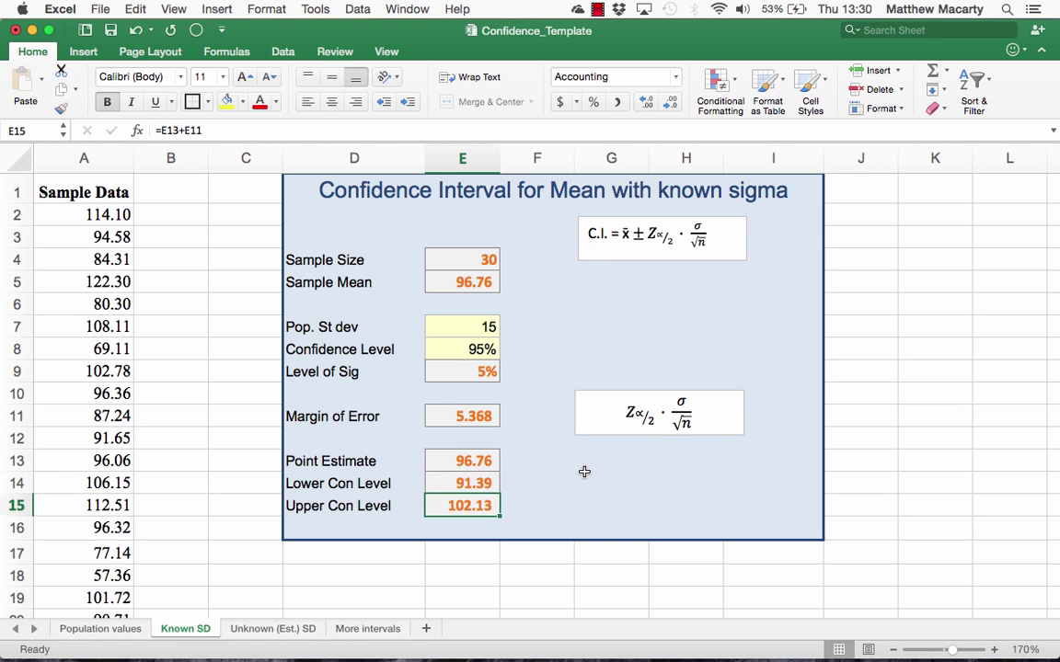
{"action": "key", "text": "Up"}
{"action": "key", "text": "Up"}
{"action": "key", "text": "Down"}
{"action": "key", "text": "Down"}
On the Unknown (Est.) SD sheet, fill the ='Known SD'!A2 sample reference from A2 down through A31
{"action": "left_click", "coordinate": [259, 631]}
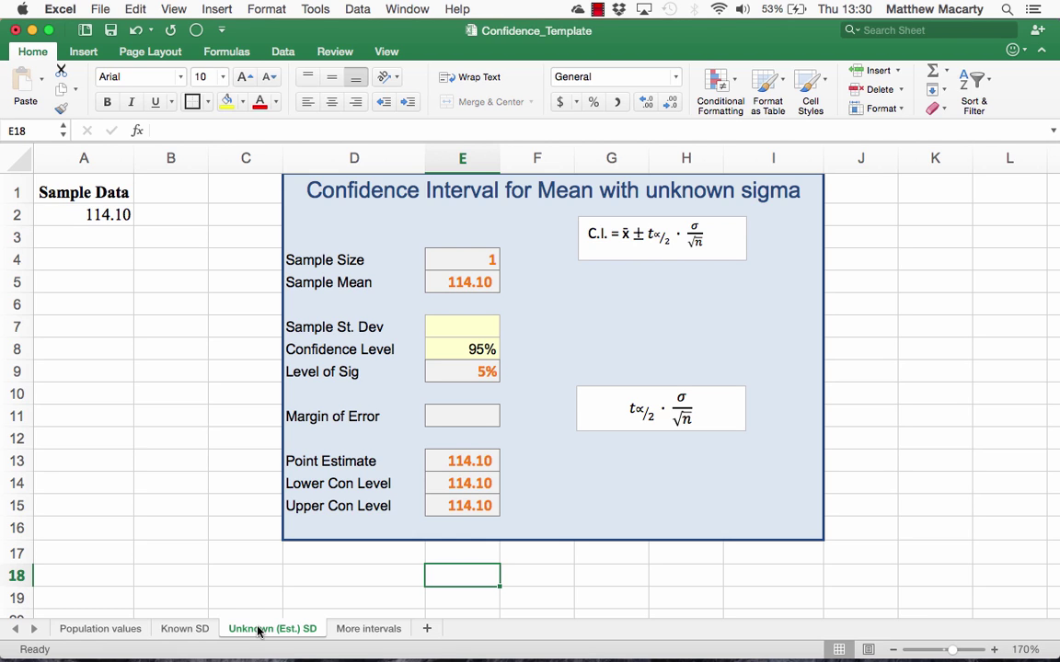
{"action": "left_click", "coordinate": [79, 215]}
{"action": "double_click", "coordinate": [79, 215]}
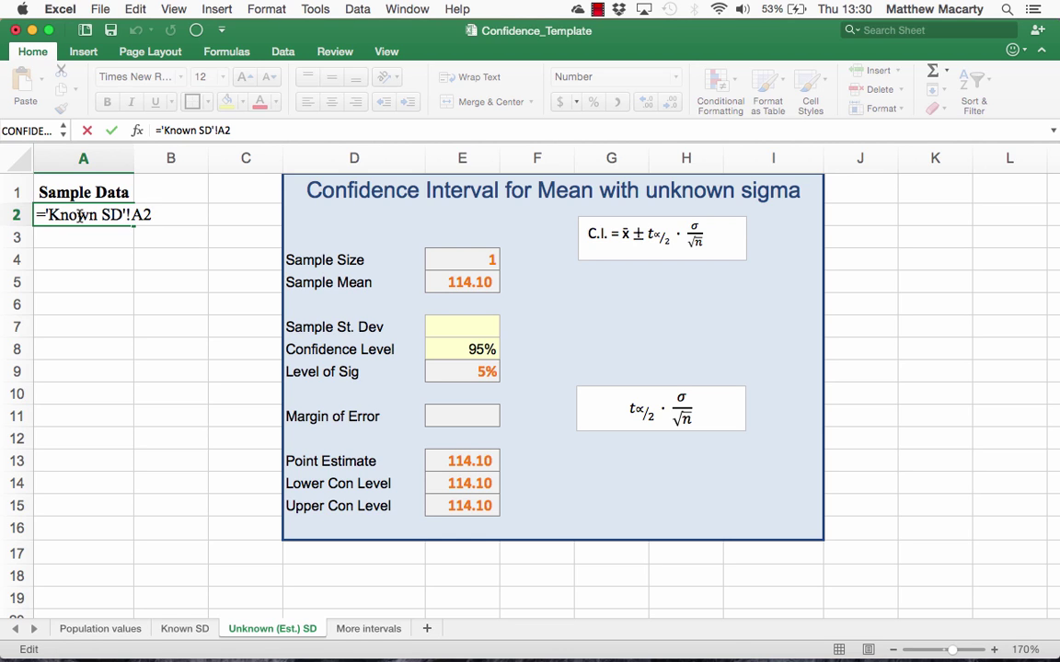
{"action": "key", "text": "Return"}
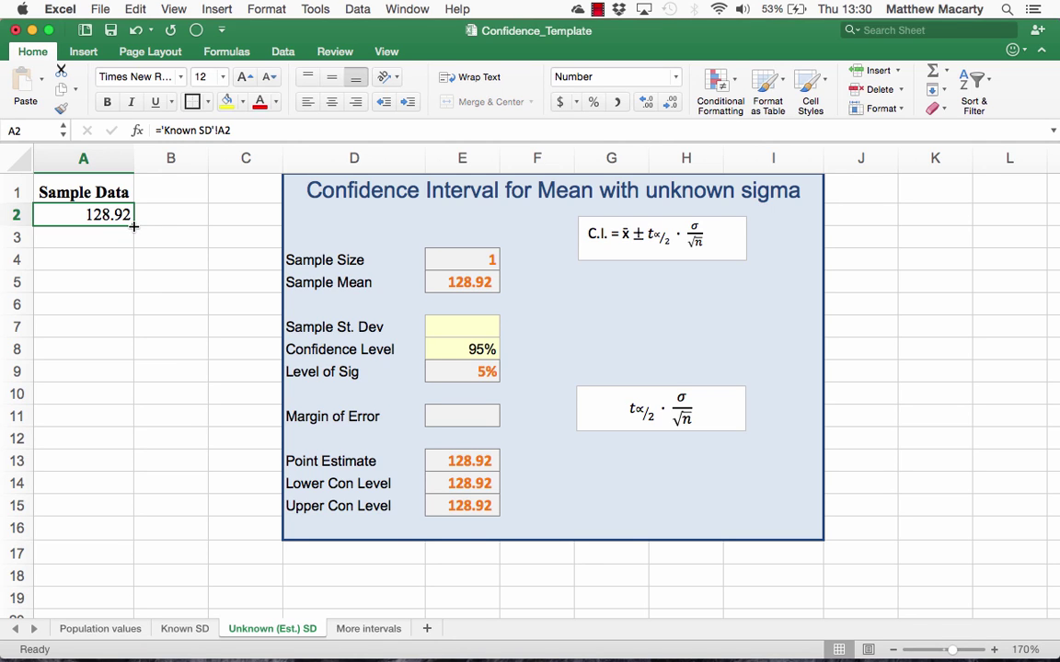
{"action": "left_click_drag", "start_coordinate": [134, 224], "coordinate": [141, 579]}
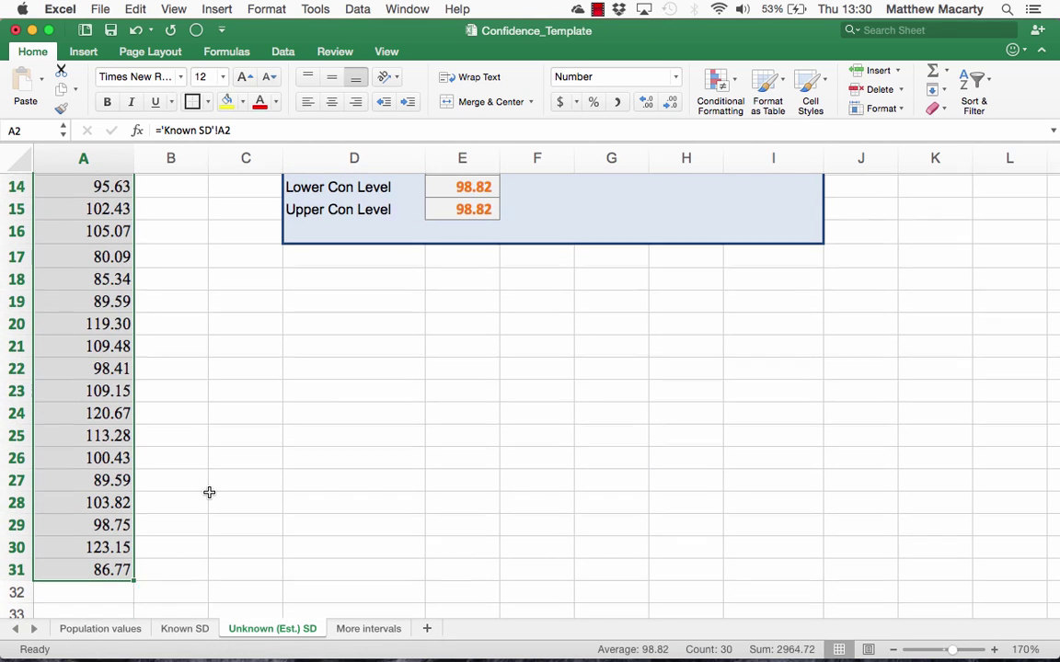
{"action": "scroll", "coordinate": [209, 492], "scroll_direction": "up", "scroll_amount": 10}
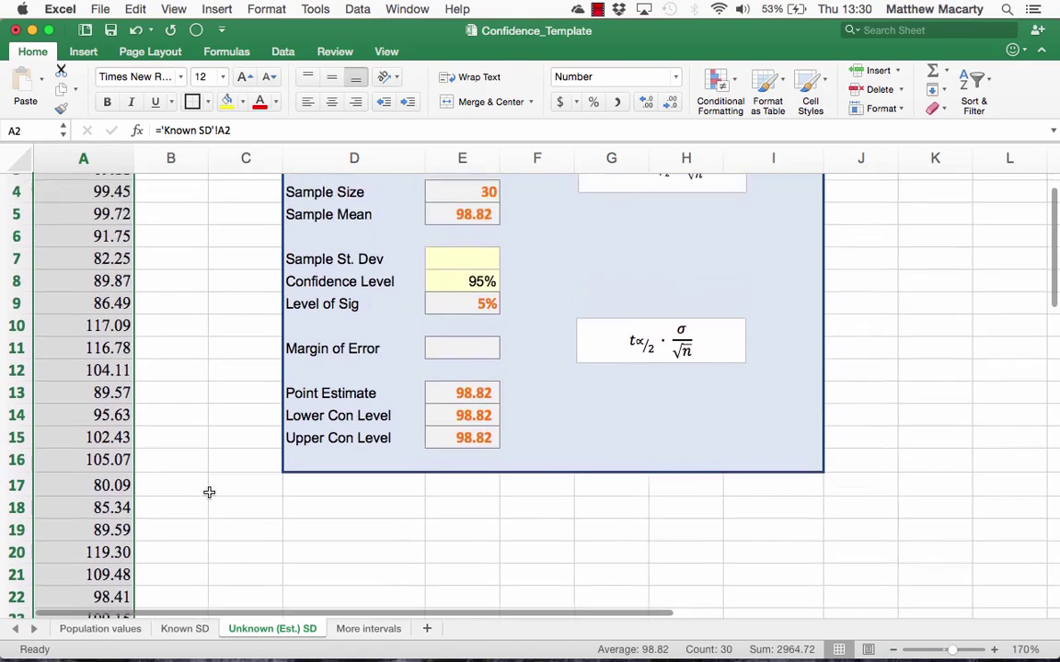
{"action": "scroll", "coordinate": [208, 492], "scroll_direction": "up", "scroll_amount": 3}
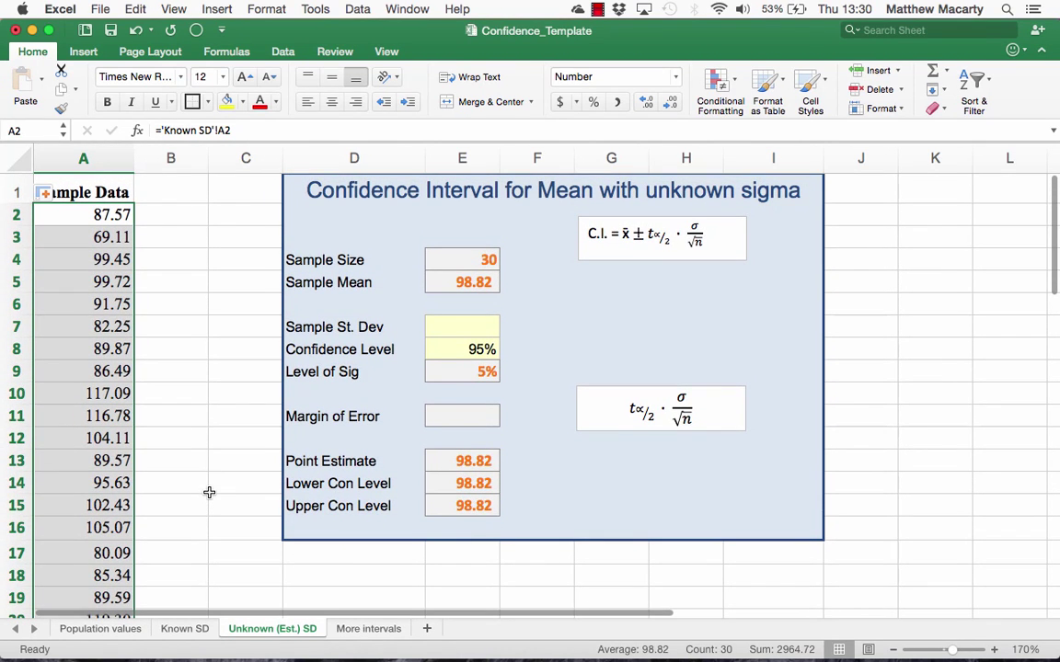
Calculate the Sample St. Dev in E7 with =STDEV.S(A2:A31)
{"action": "left_click", "coordinate": [457, 325]}
{"action": "type", "text": "=st"}
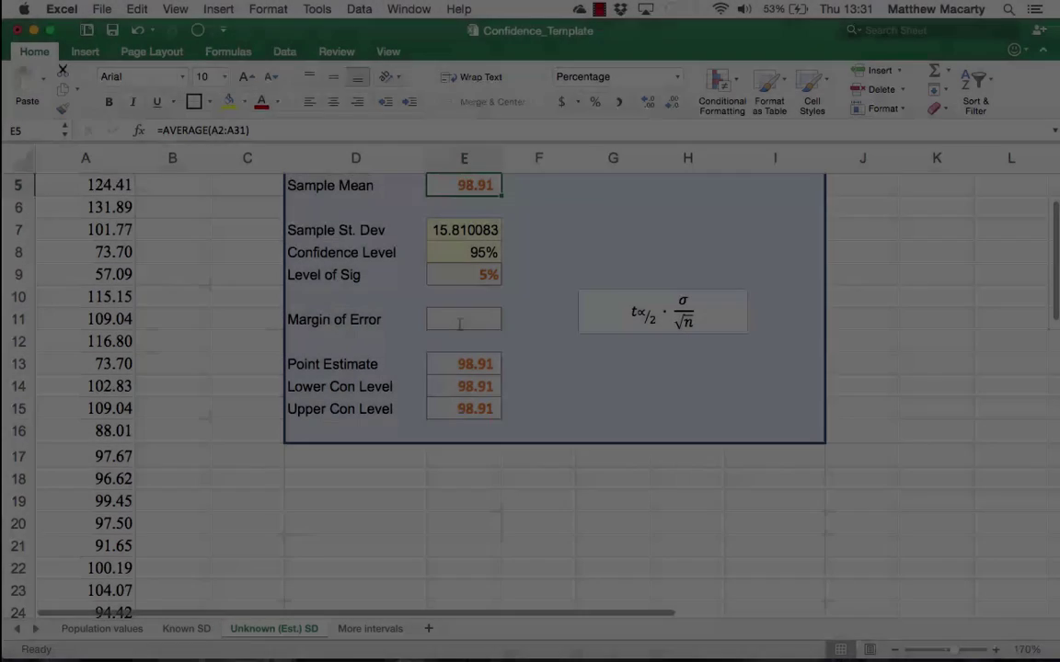
{"action": "scroll", "coordinate": [458, 324], "scroll_direction": "up", "scroll_amount": 1}
{"action": "key", "text": "Down"}
{"action": "key", "text": "Down"}
{"action": "key", "text": "Down"}
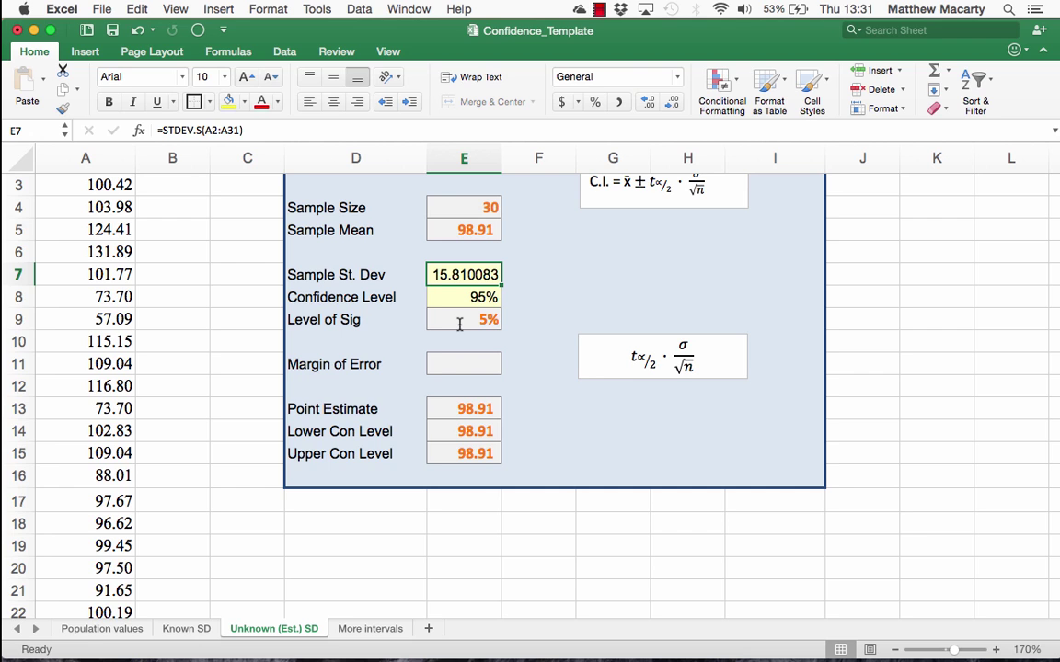
Calculate the t critical value in the Margin of Error cell E11 with =T.INV(.975,29)
{"action": "scroll", "coordinate": [459, 324], "scroll_direction": "up", "scroll_amount": 2}
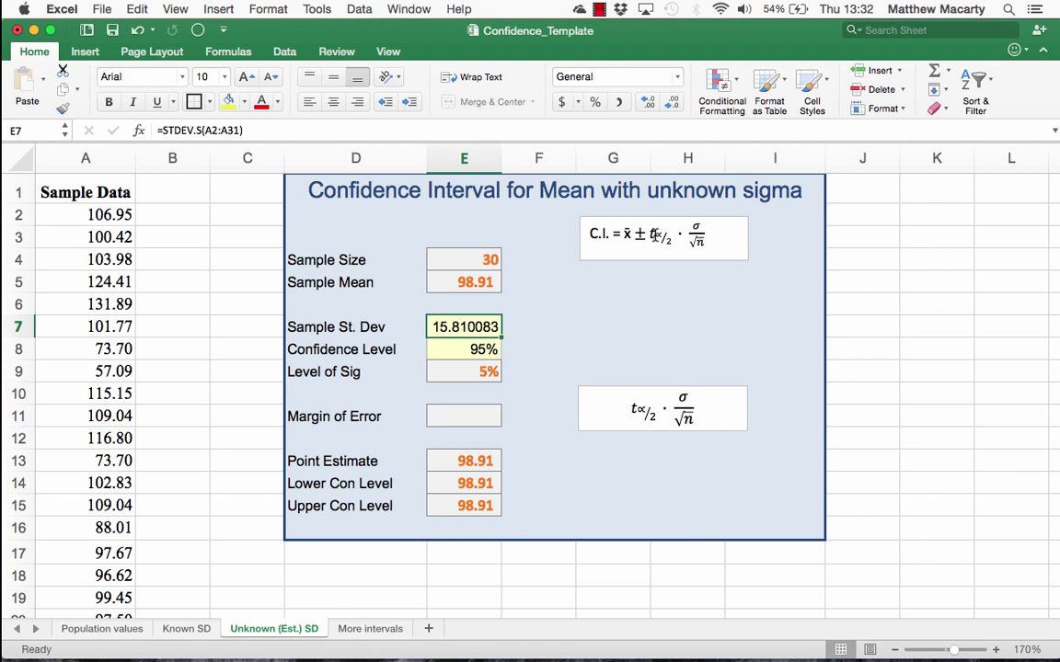
{"action": "key", "text": "Down"}
{"action": "key", "text": "Down"}
{"action": "key", "text": "Down"}
{"action": "key", "text": "Down"}
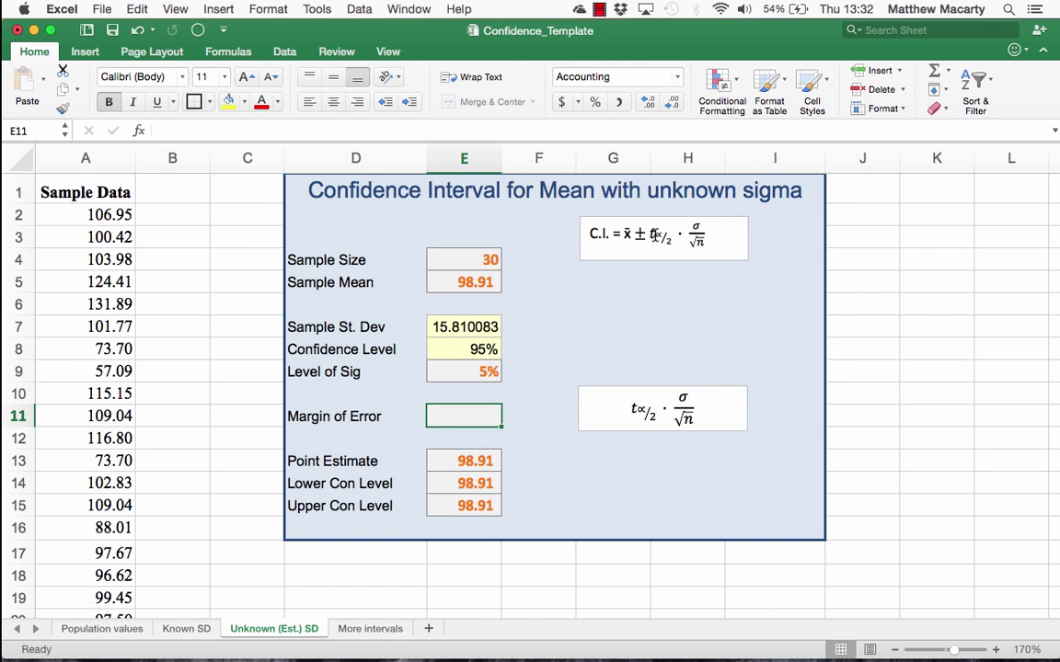
{"action": "type", "text": "=t"}
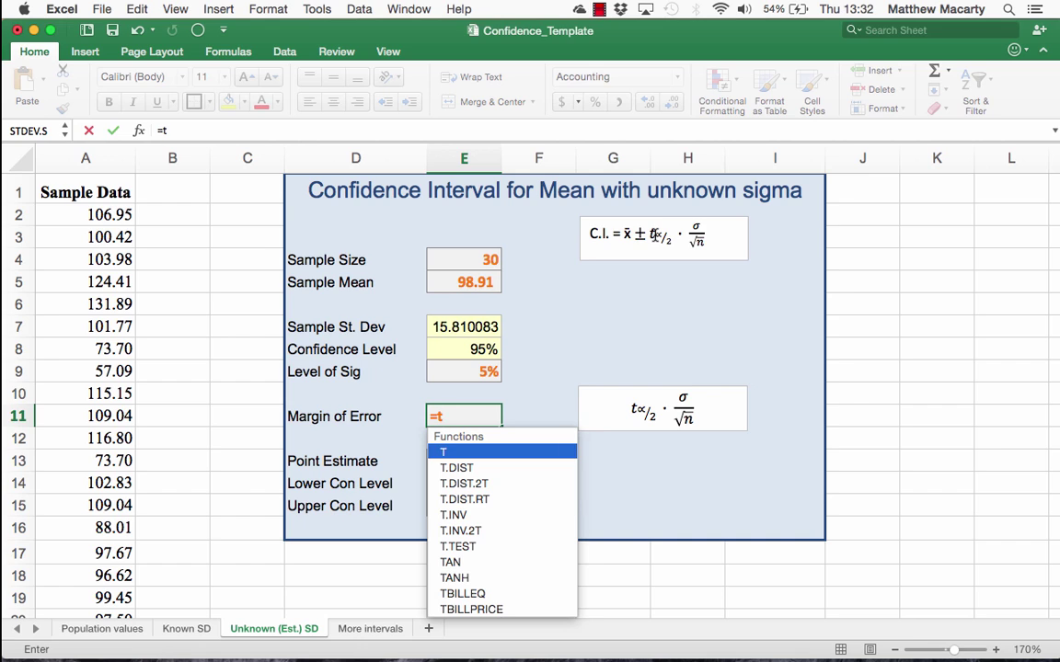
{"action": "key", "text": "Down"}
{"action": "key", "text": "Down"}
{"action": "key", "text": "Down"}
{"action": "key", "text": "Down"}
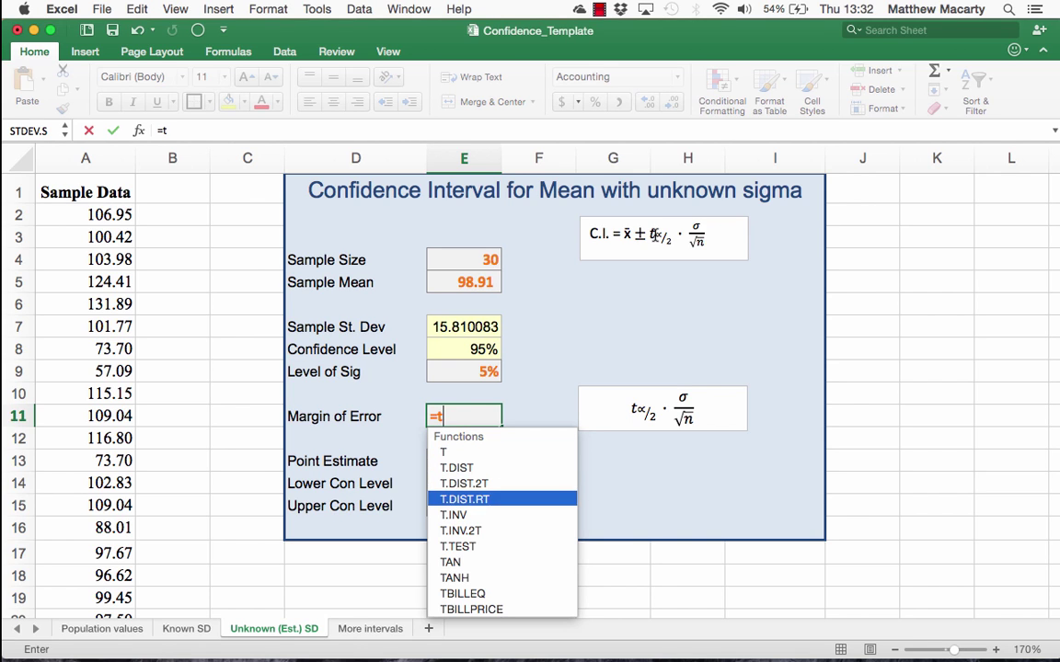
{"action": "key", "text": "Tab"}
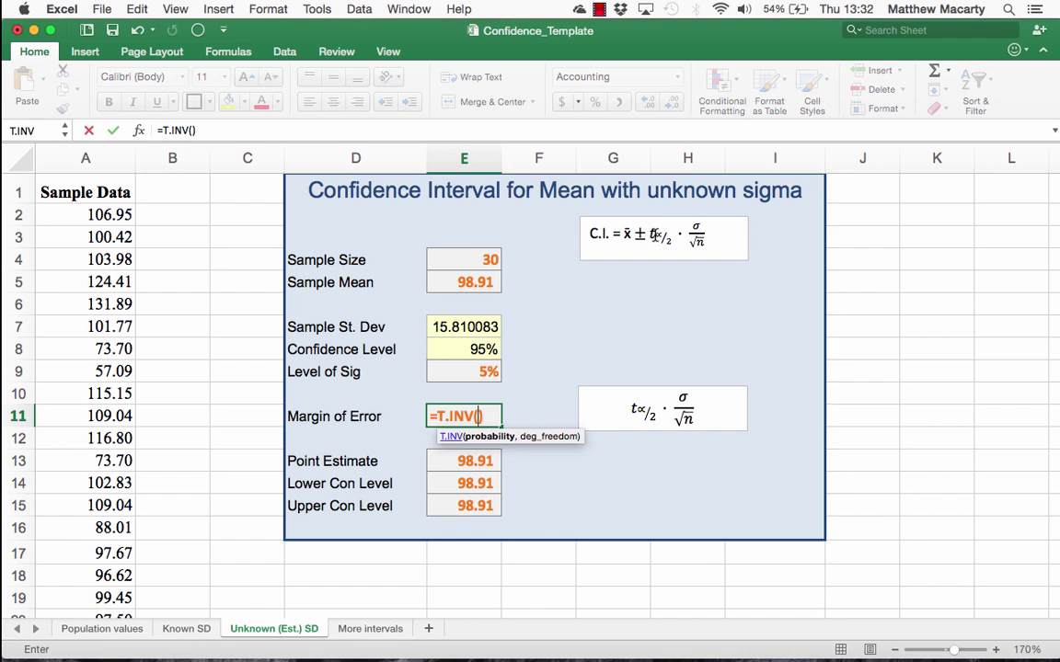
{"action": "type", "text": ".972"}
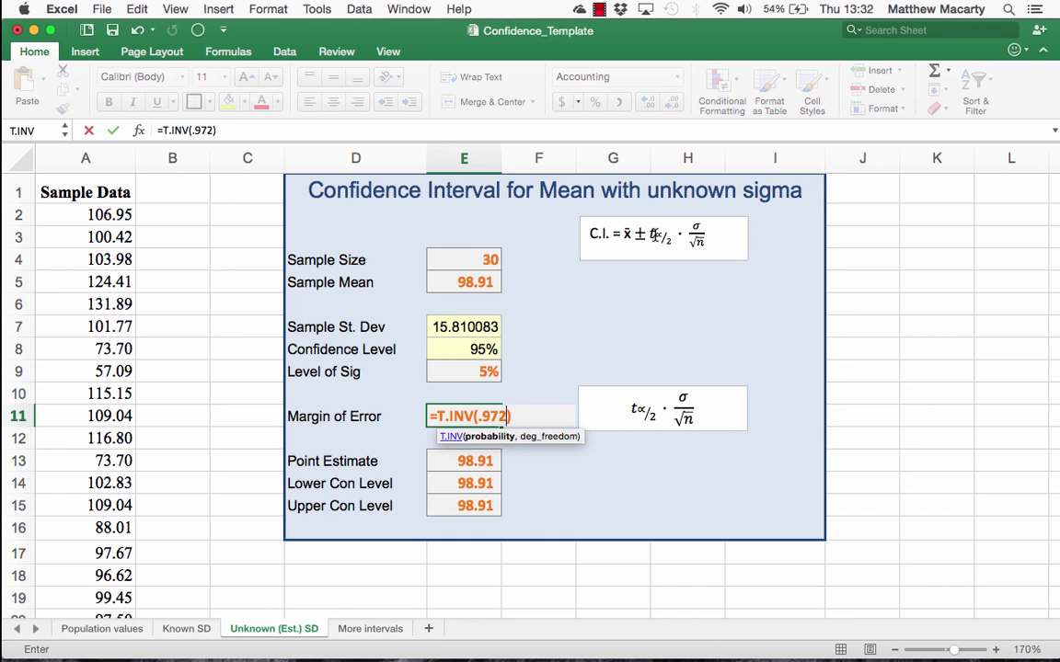
{"action": "key", "text": "BackSpace"}
{"action": "type", "text": "5,"}
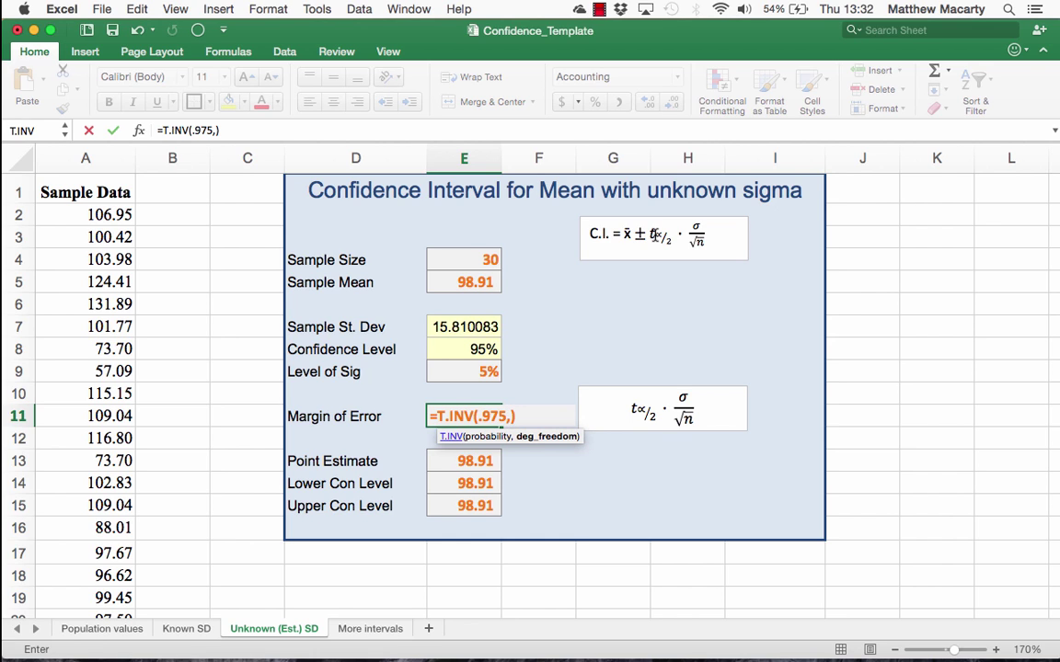
{"action": "type", "text": "29"}
{"action": "key", "text": "Return"}
{"action": "key", "text": "Up"}
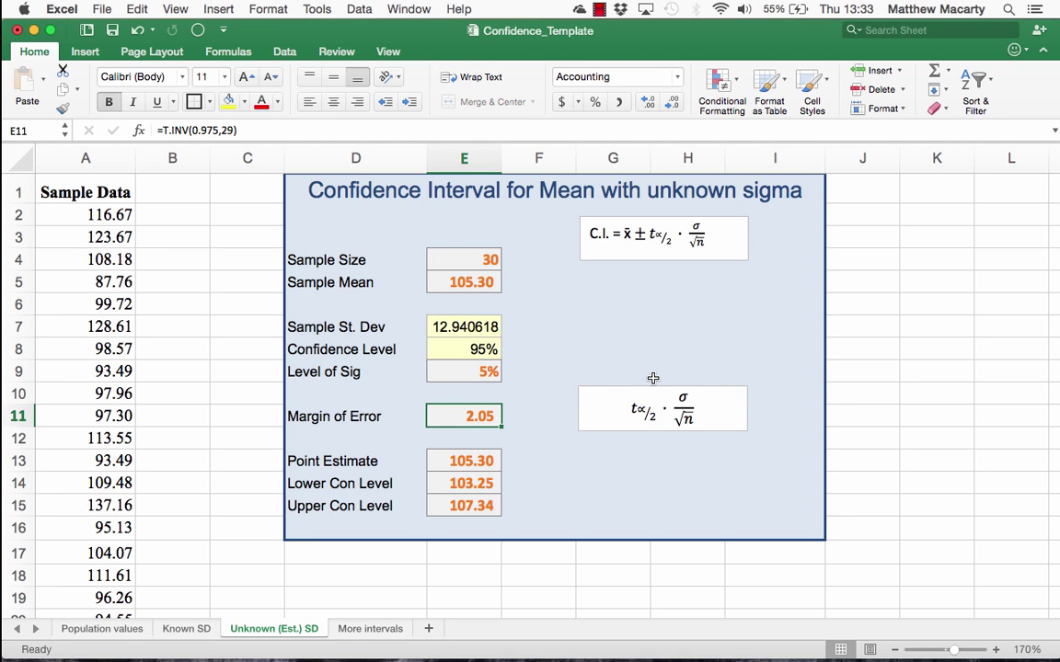
Calculate the Margin of Error in E11 with =CONFIDENCE.T(E9,E7,E4), replacing the existing formula
{"action": "left_click", "coordinate": [470, 327]}
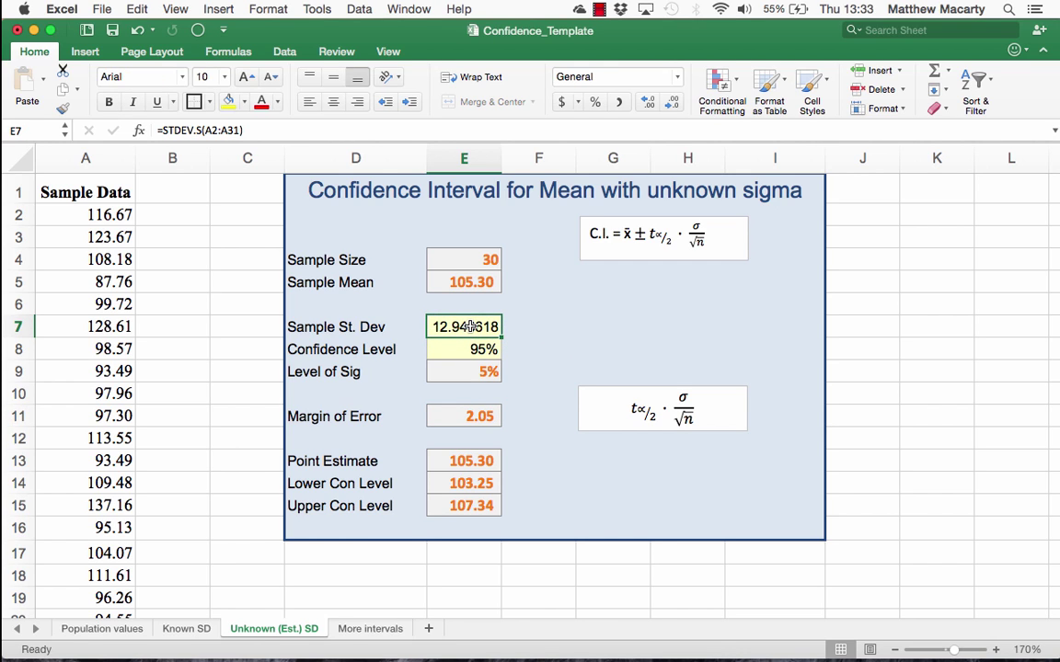
{"action": "left_click", "coordinate": [481, 415]}
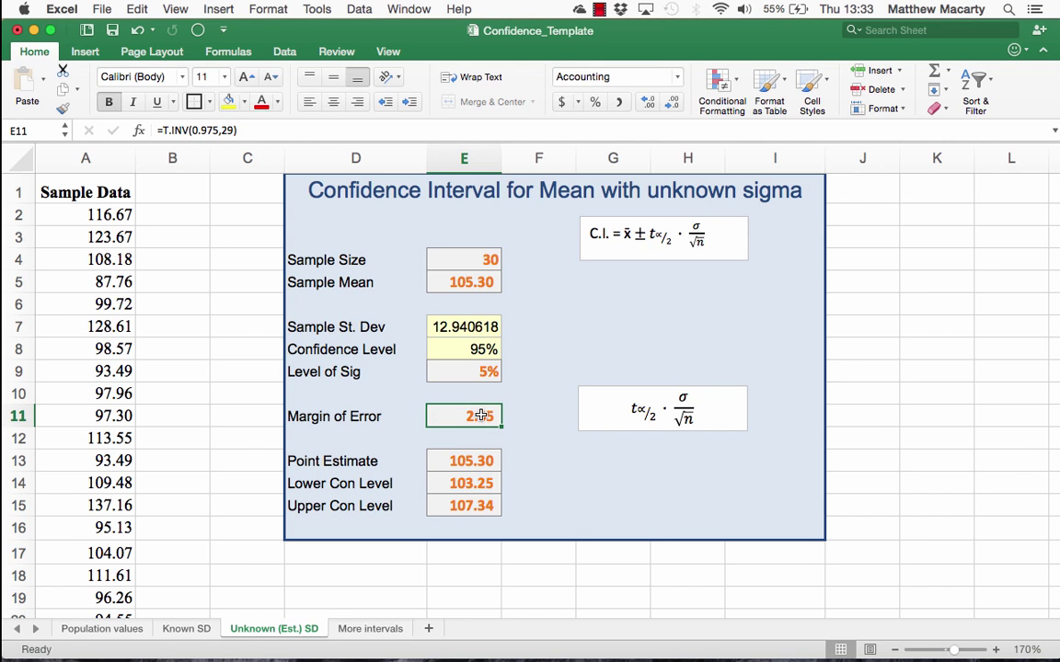
{"action": "type", "text": "=con"}
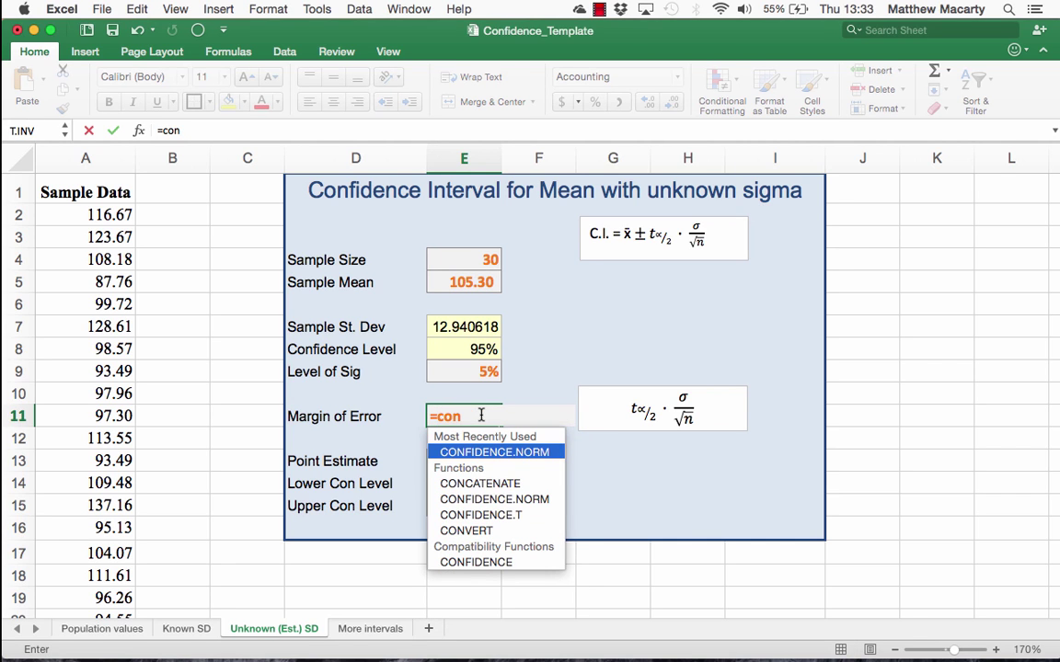
{"action": "key", "text": "Down"}
{"action": "key", "text": "Down"}
{"action": "key", "text": "Down"}
{"action": "key", "text": "Tab"}
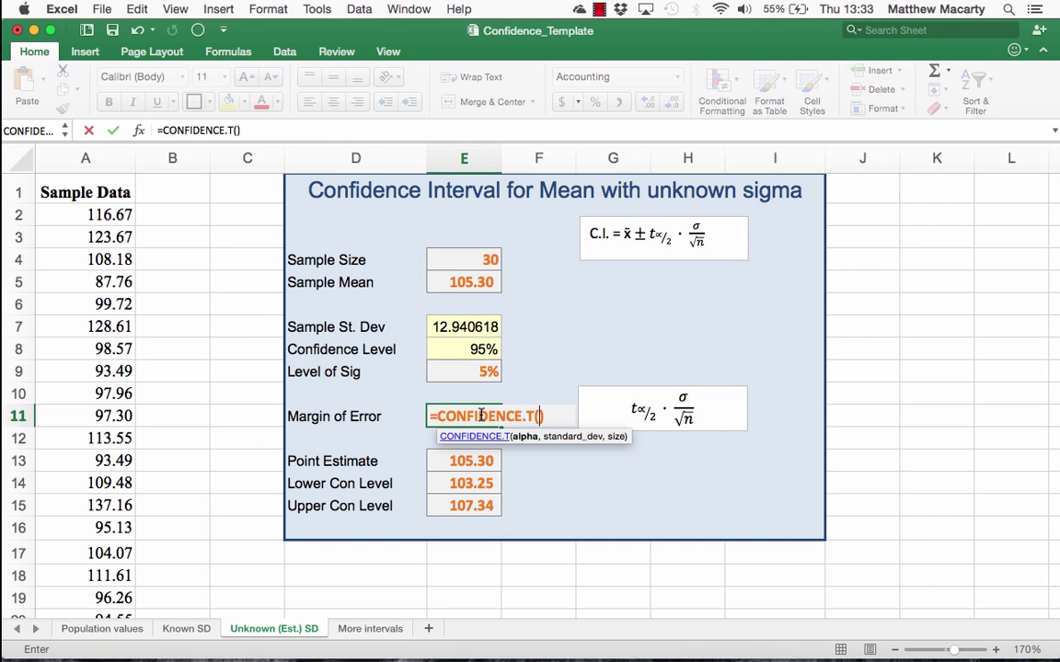
{"action": "left_click", "coordinate": [472, 373]}
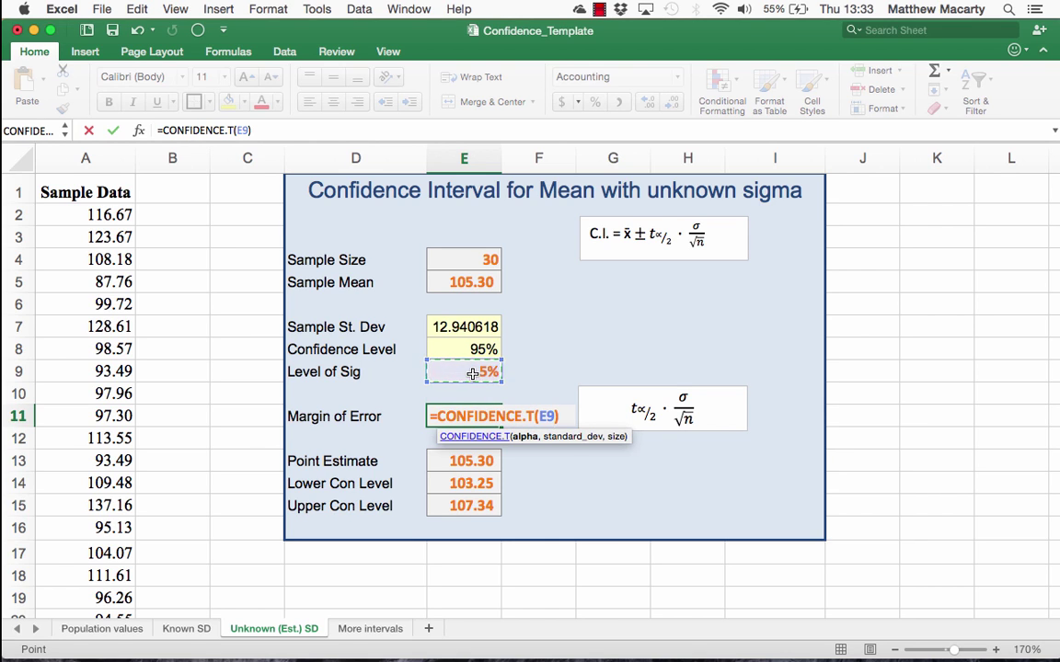
{"action": "type", "text": ","}
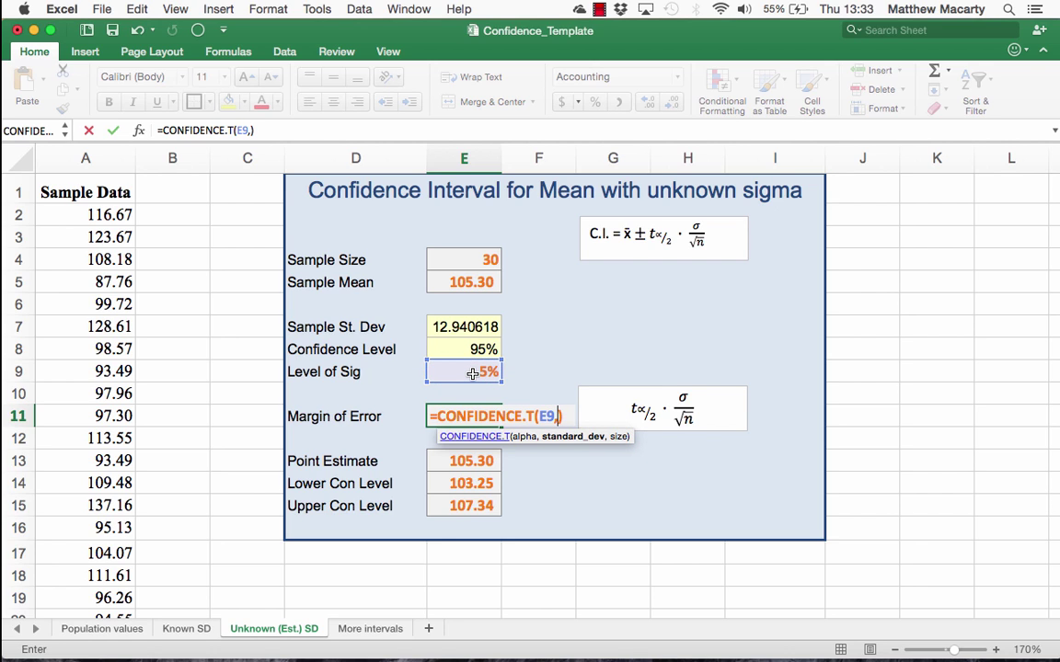
{"action": "key", "text": "Up"}
{"action": "key", "text": "Up"}
{"action": "key", "text": "Up"}
{"action": "key", "text": "Up"}
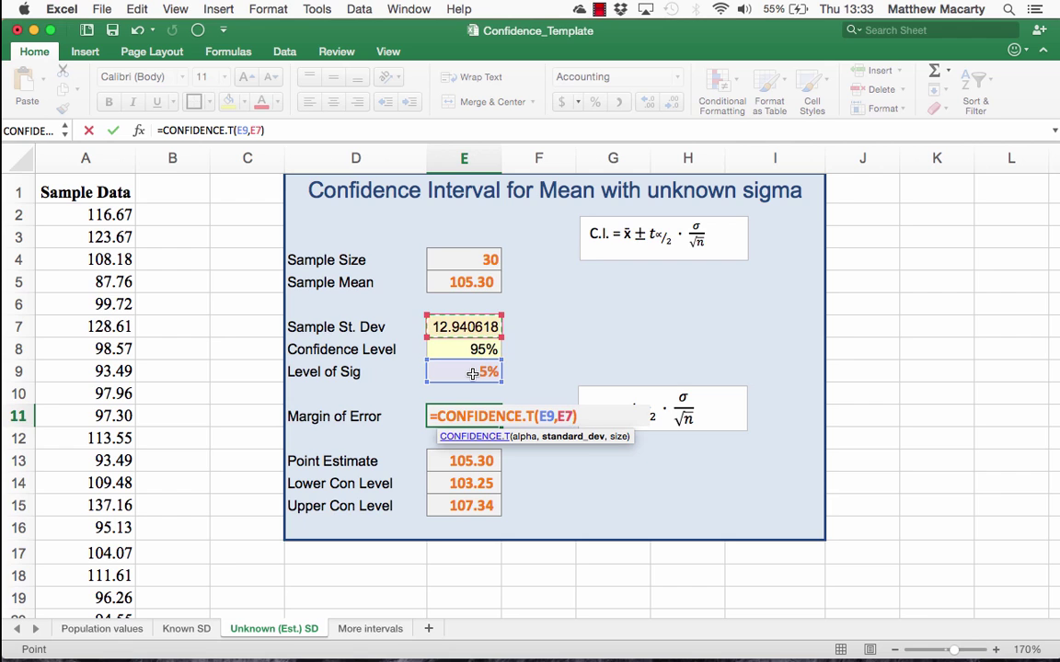
{"action": "type", "text": ","}
{"action": "key", "text": "Up"}
{"action": "key", "text": "Up"}
{"action": "key", "text": "Up"}
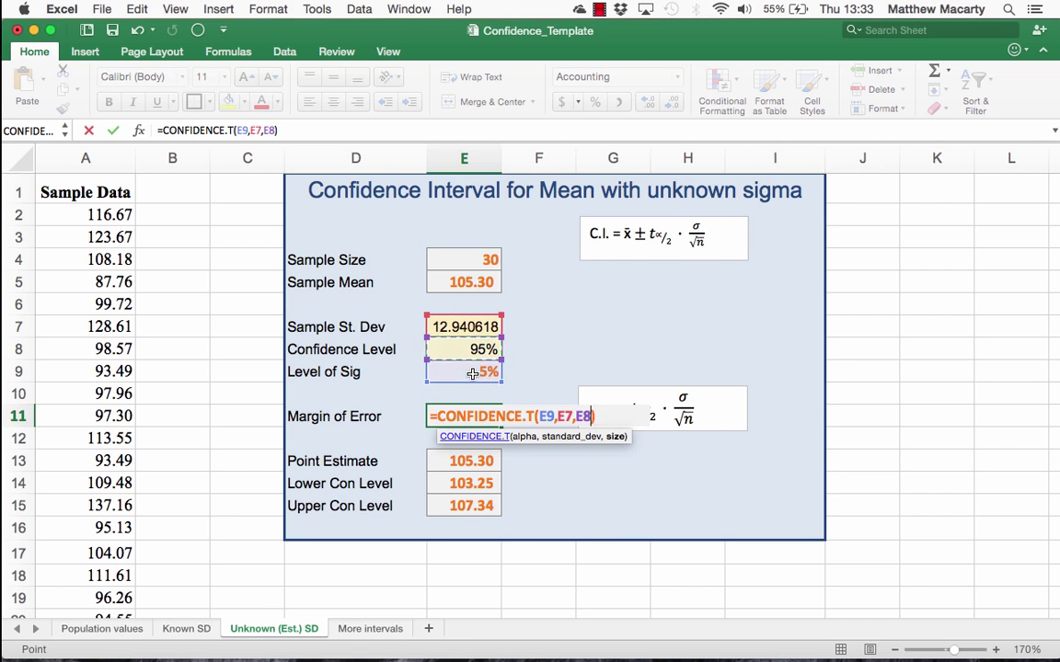
{"action": "key", "text": "Up"}
{"action": "key", "text": "Up"}
{"action": "key", "text": "Up"}
{"action": "key", "text": "Up"}
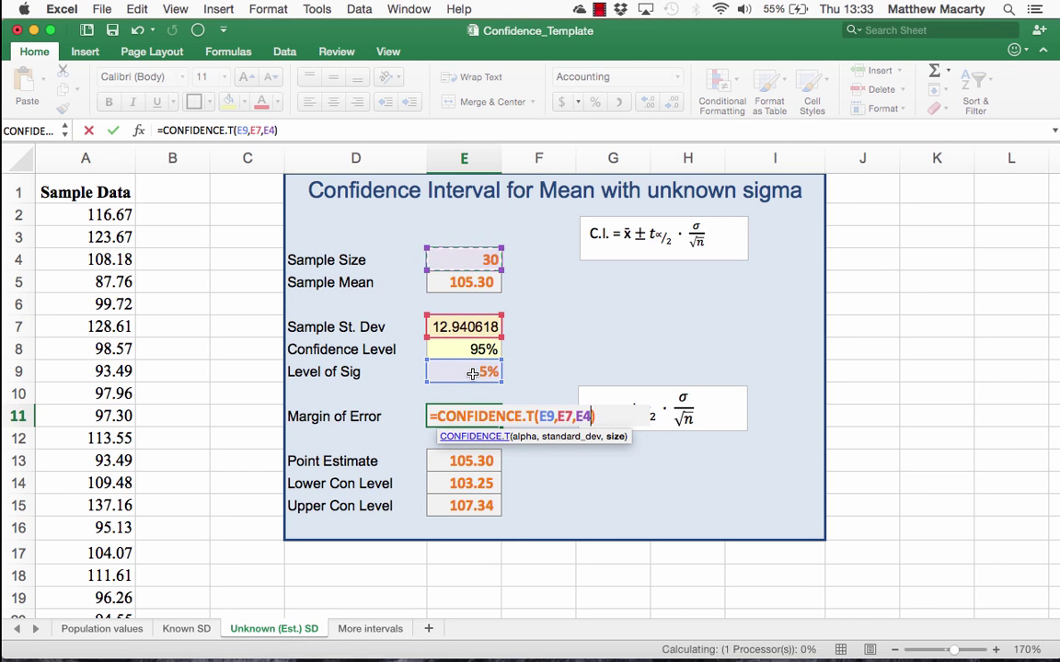
{"action": "key", "text": "Return"}
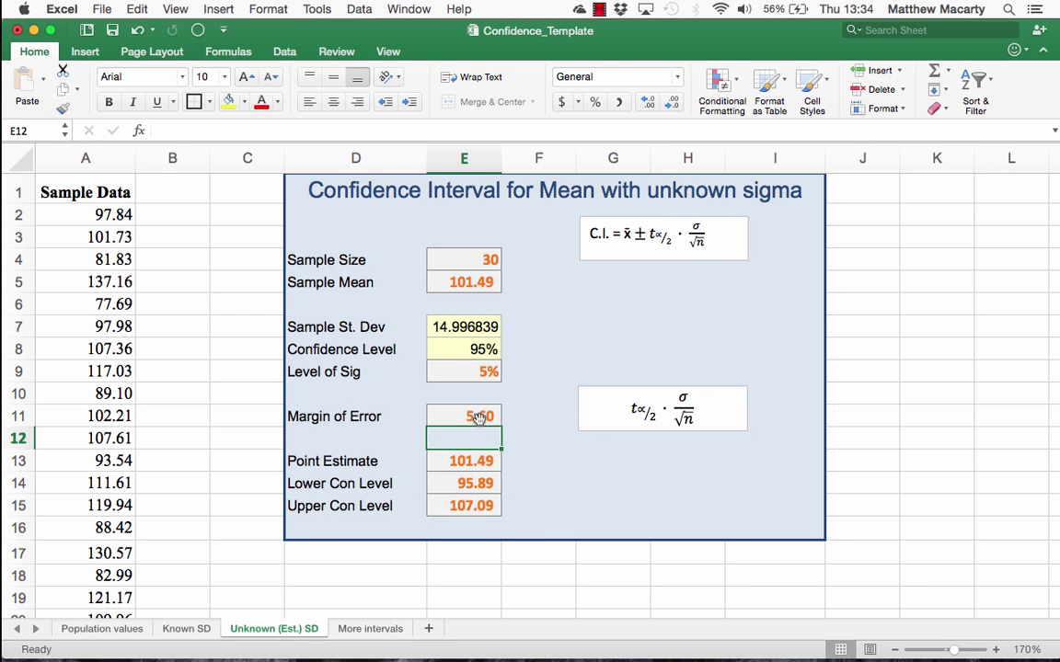
Compare the interval with the Known SD sheet, and recalculate the Unknown (Est.) SD sheet six times to draw new samples
{"action": "left_click", "coordinate": [194, 630]}
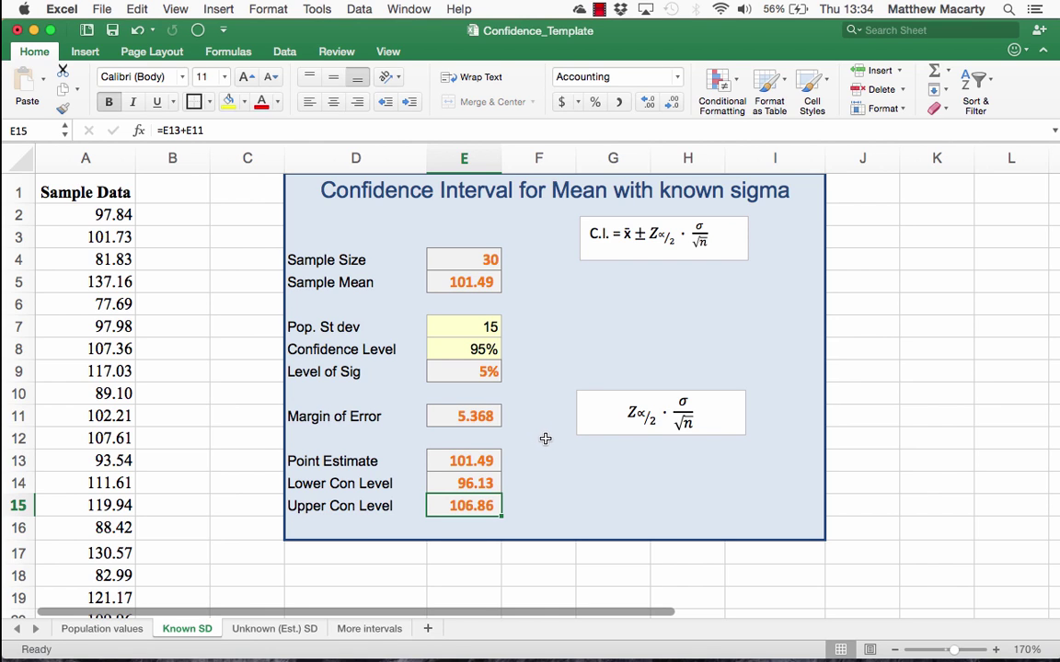
{"action": "left_click", "coordinate": [257, 629]}
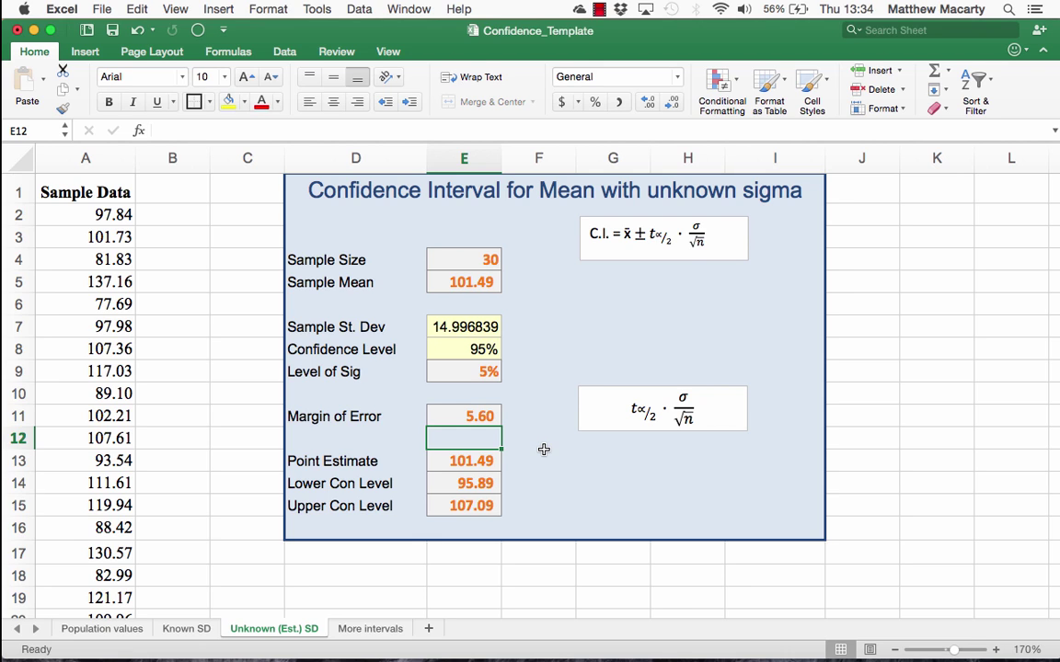
{"action": "key", "text": "F9"}
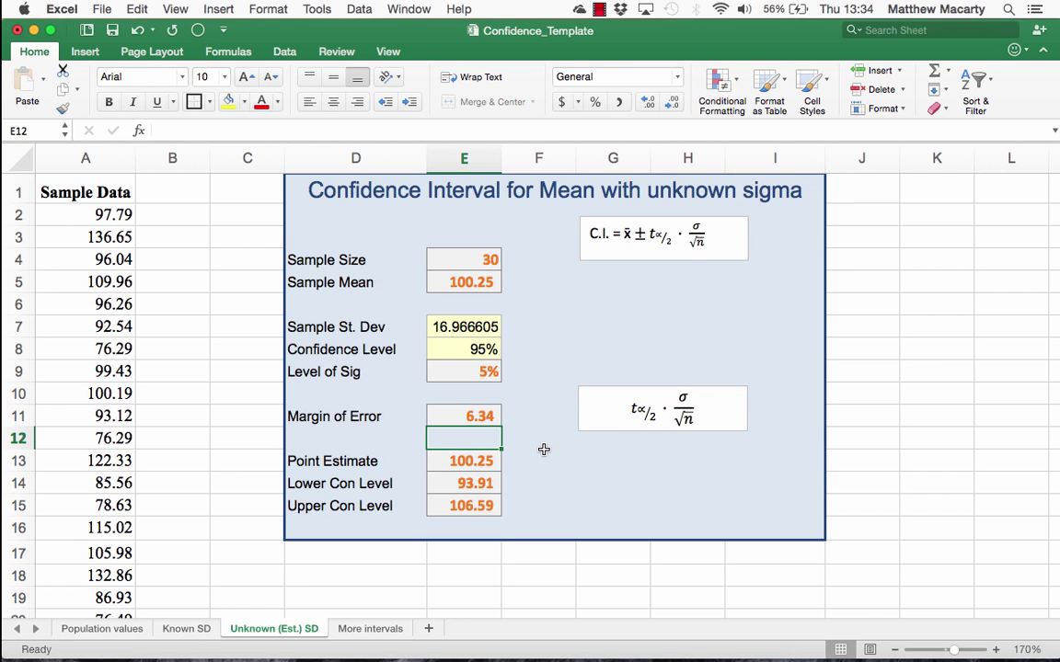
{"action": "key", "text": "F9"}
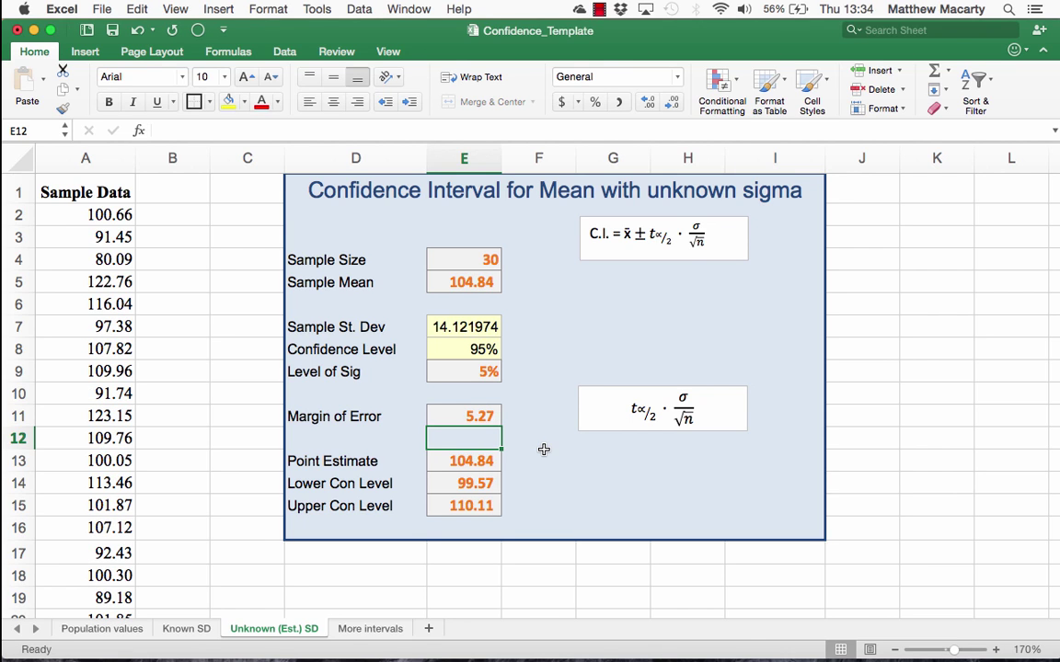
{"action": "key", "text": "F9"}
{"action": "key", "text": "F9"}
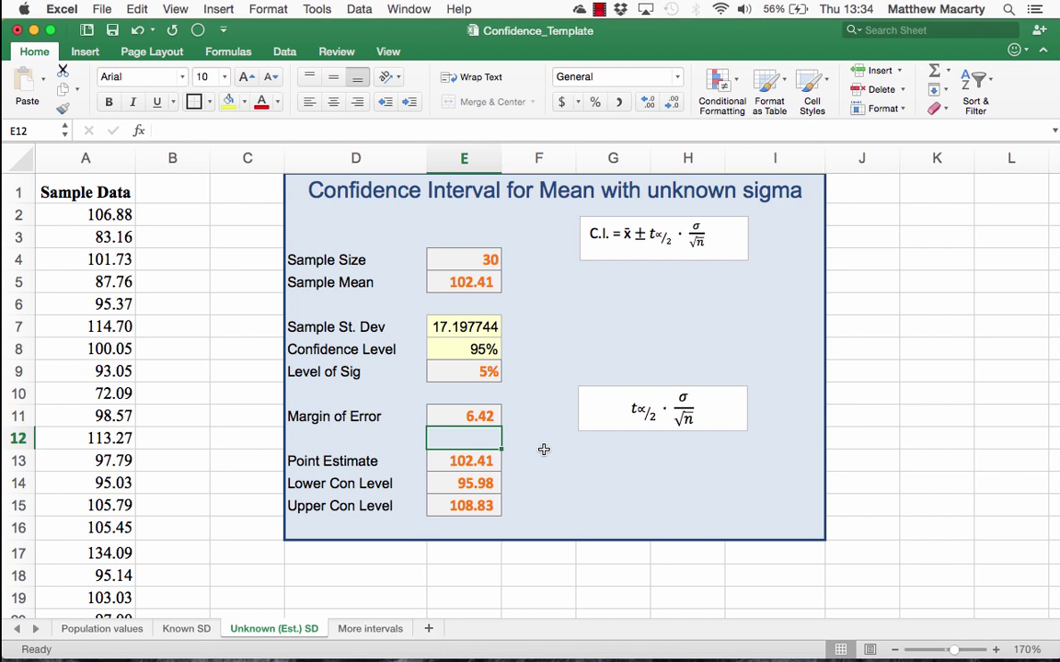
{"action": "key", "text": "F9"}
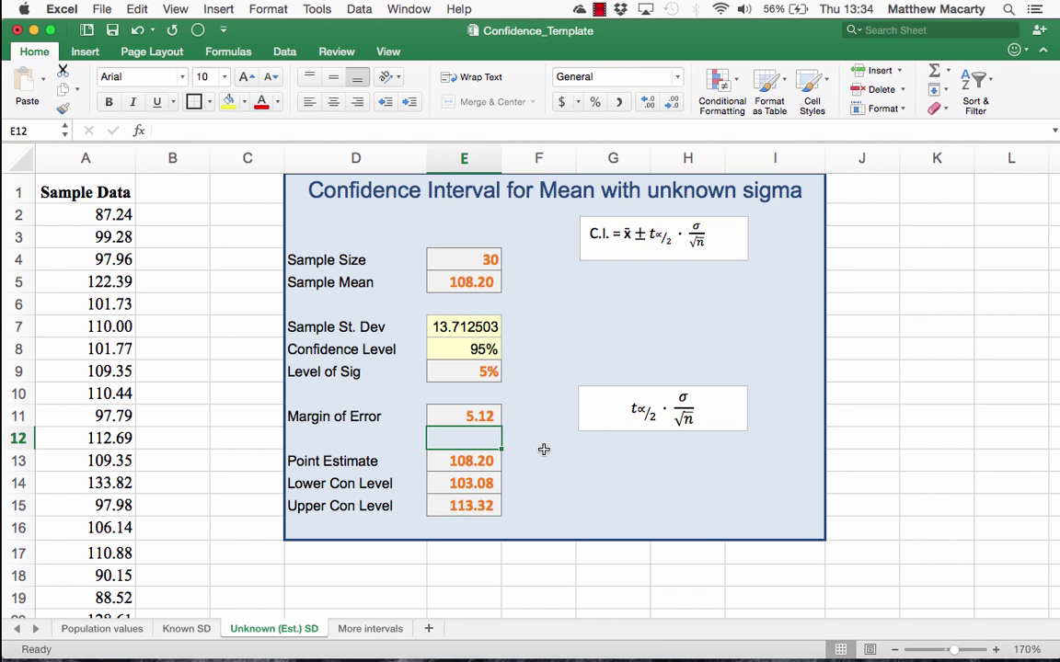
{"action": "key", "text": "F9"}
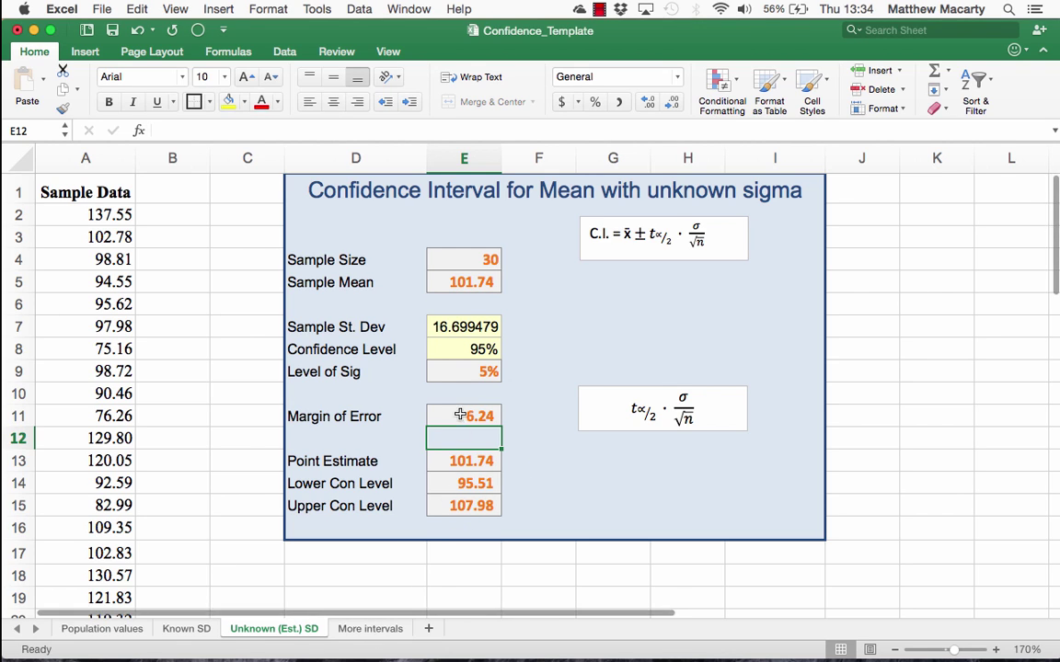
Open the More intervals sheet and examine the random sampling formulas for the Sample rows, starting at G2
{"action": "left_click", "coordinate": [373, 629]}
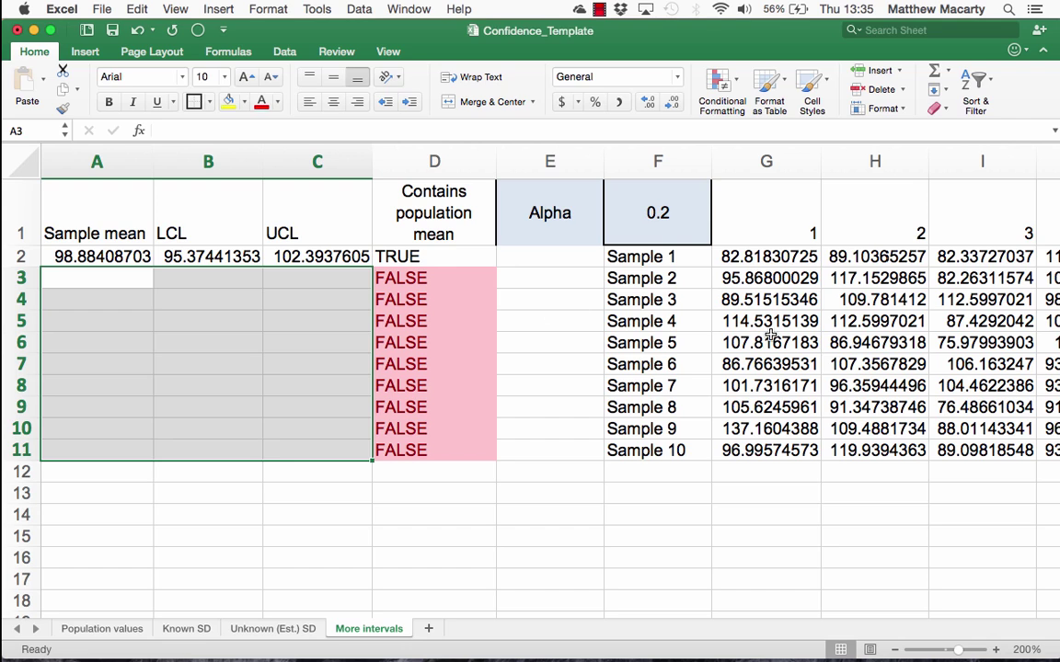
{"action": "left_click", "coordinate": [790, 258]}
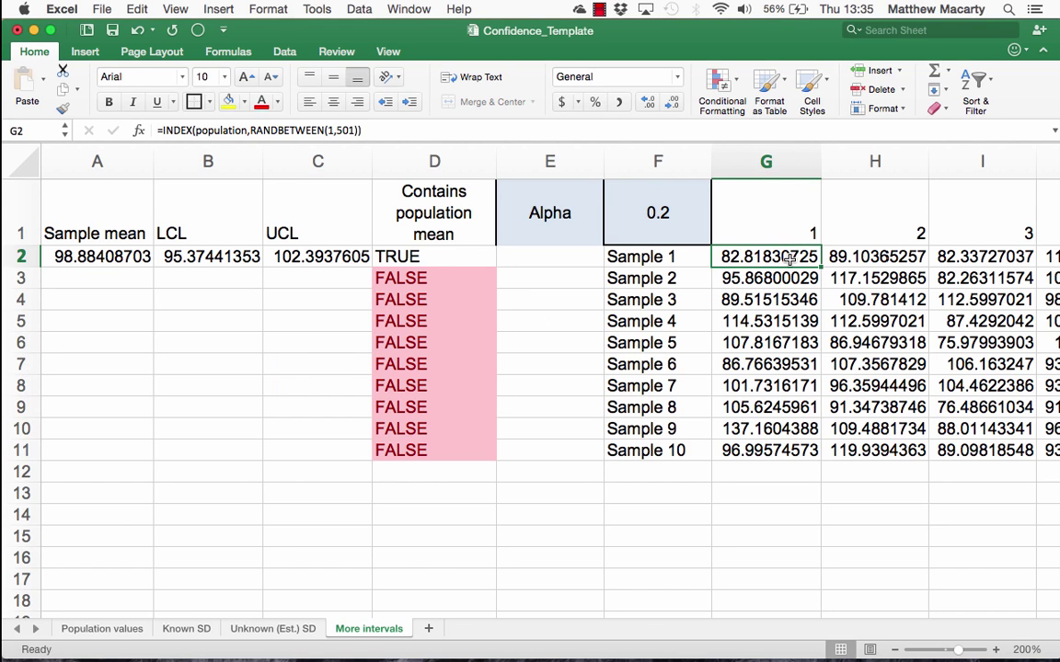
{"action": "key", "text": "Right"}
{"action": "key", "text": "Right"}
{"action": "key", "text": "Left"}
{"action": "key", "text": "Left"}
{"action": "key", "text": "Down"}
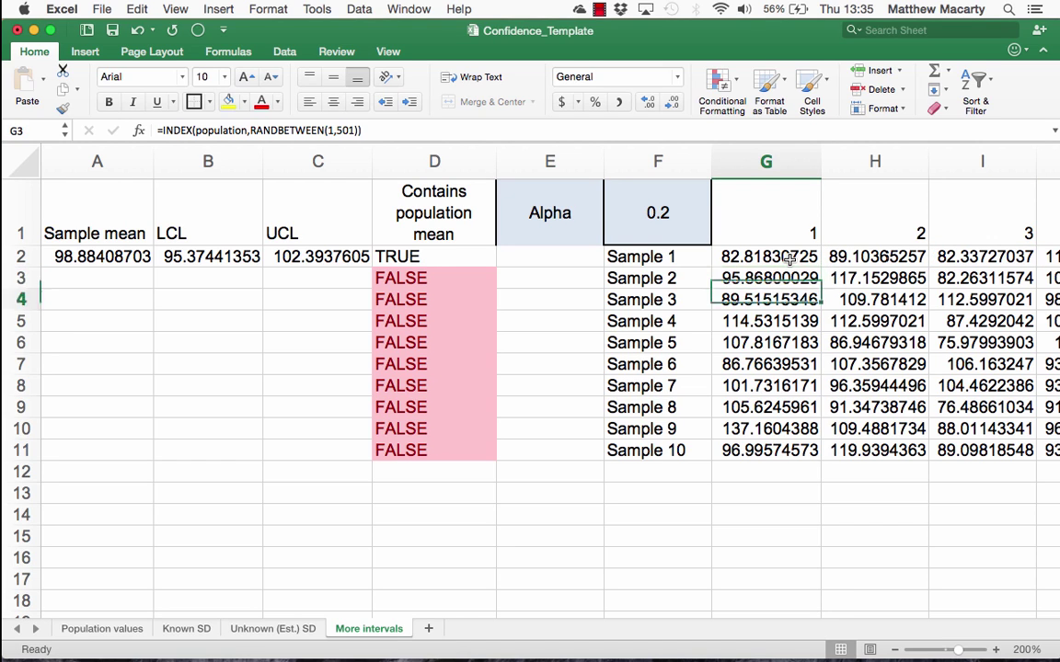
{"action": "key", "text": "Down"}
{"action": "key", "text": "Down"}
{"action": "key", "text": "Down"}
{"action": "key", "text": "Down"}
{"action": "key", "text": "Up"}
{"action": "key", "text": "Up"}
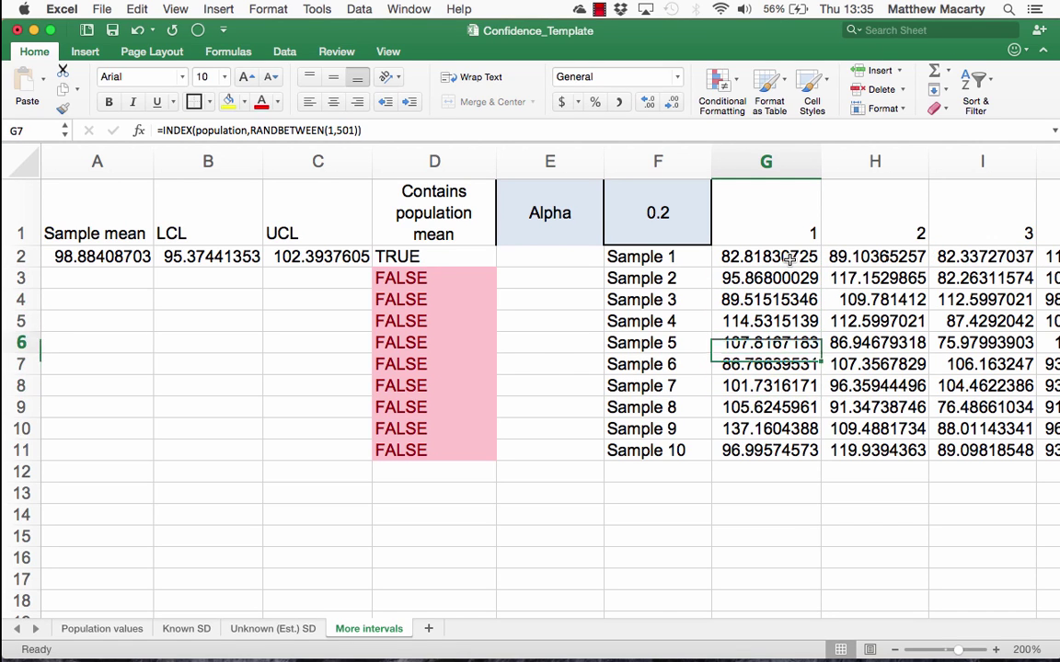
{"action": "key", "text": "Up"}
{"action": "key", "text": "Up"}
{"action": "key", "text": "Up"}
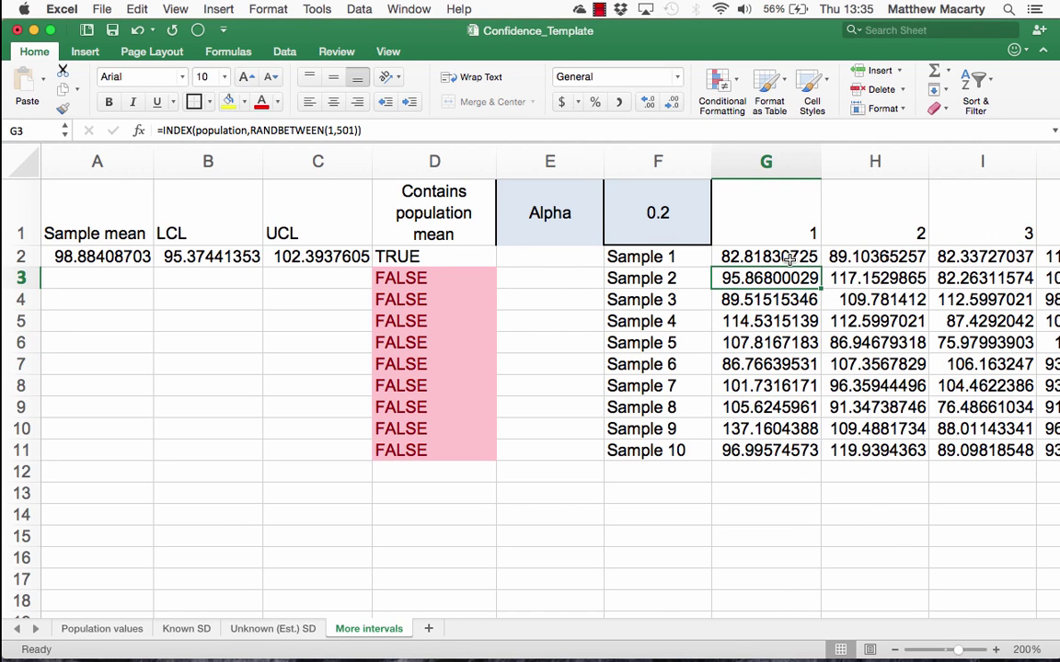
{"action": "key", "text": "Up"}
Examine the Sample mean, LCL and UCL formulas for Sample 1 in A2:C2
{"action": "key", "text": "Left"}
{"action": "key", "text": "Left"}
{"action": "key", "text": "Left"}
{"action": "key", "text": "Left"}
{"action": "key", "text": "Left"}
{"action": "key", "text": "Left"}
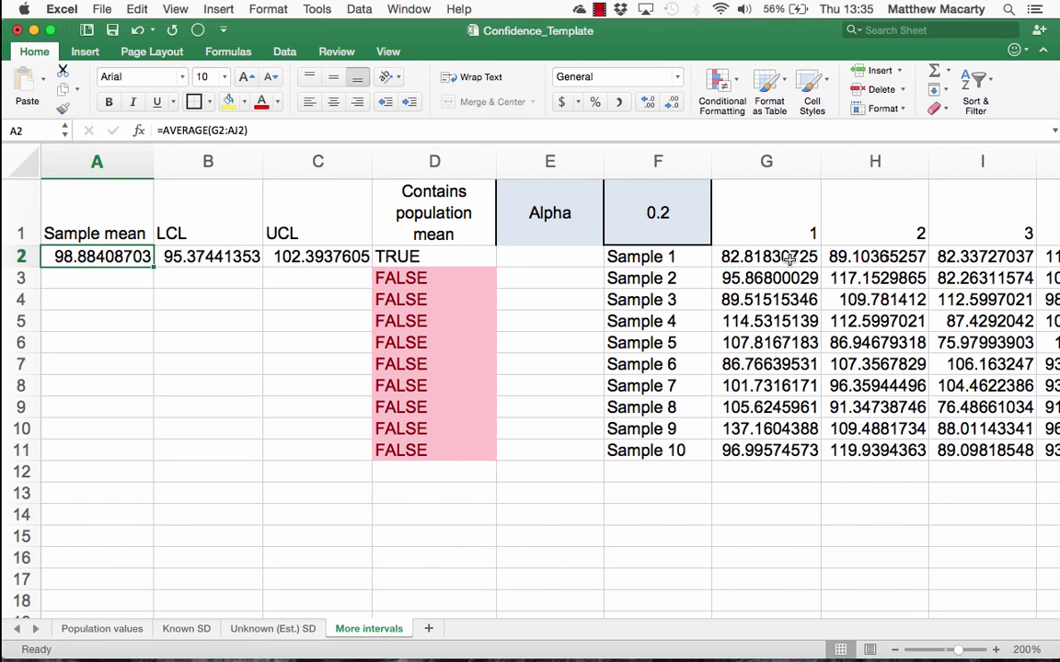
{"action": "key", "text": "Right"}
{"action": "key", "text": "Right"}
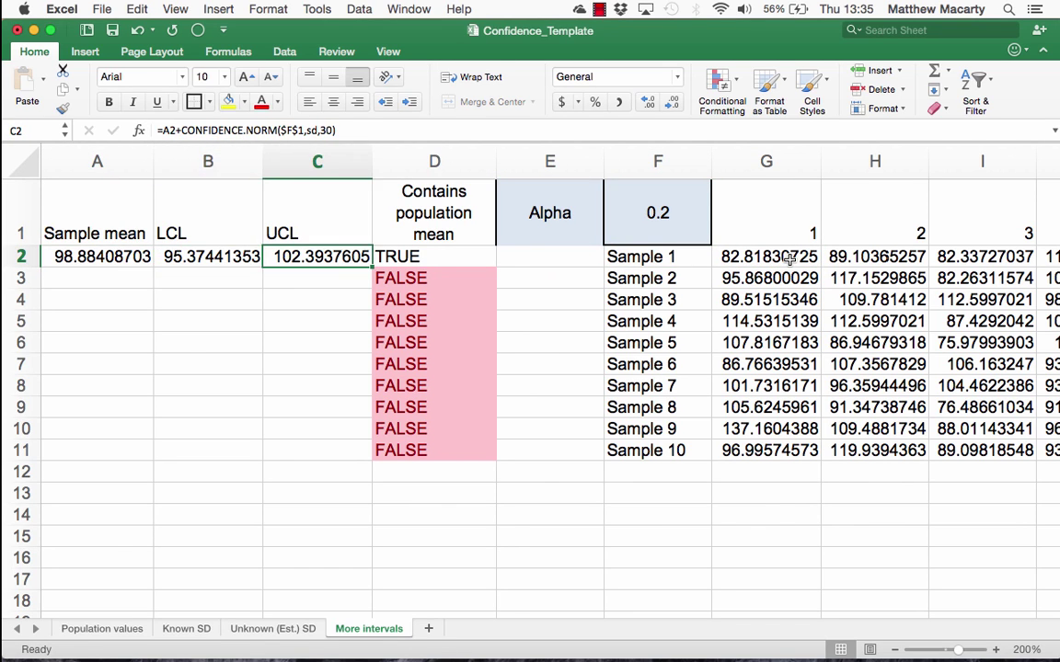
{"action": "key", "text": "Left"}
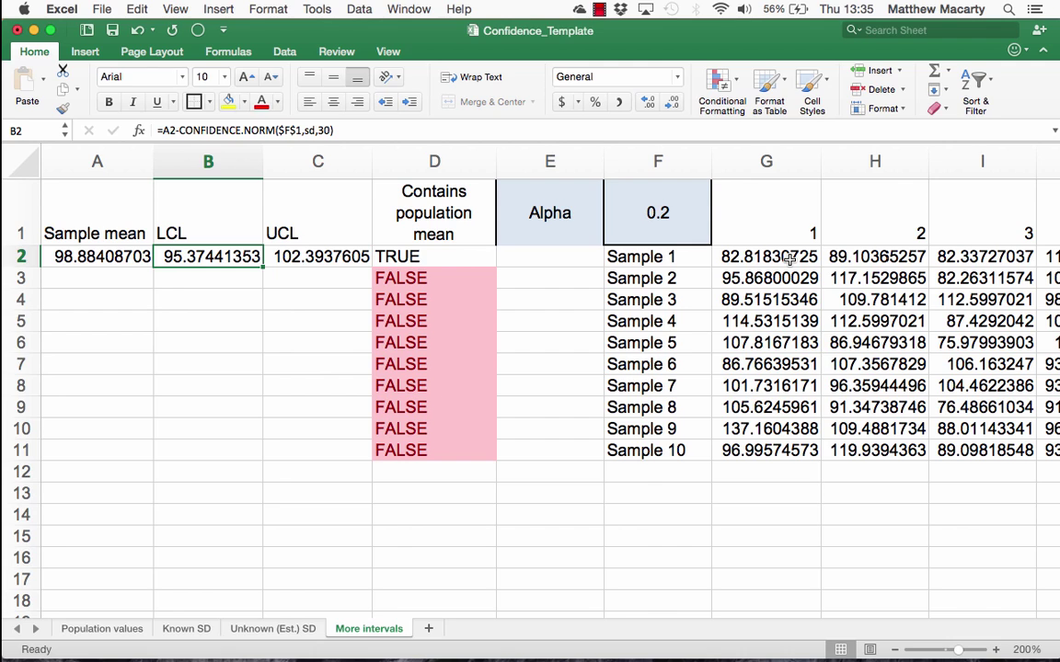
{"action": "key", "text": "Left"}
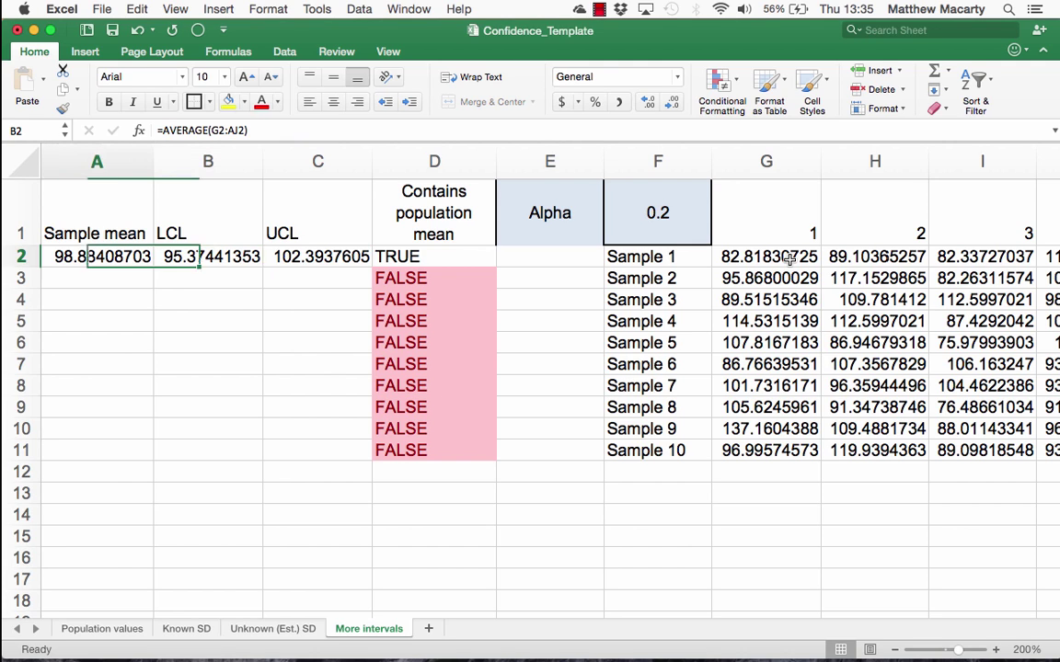
{"action": "key", "text": "Right"}
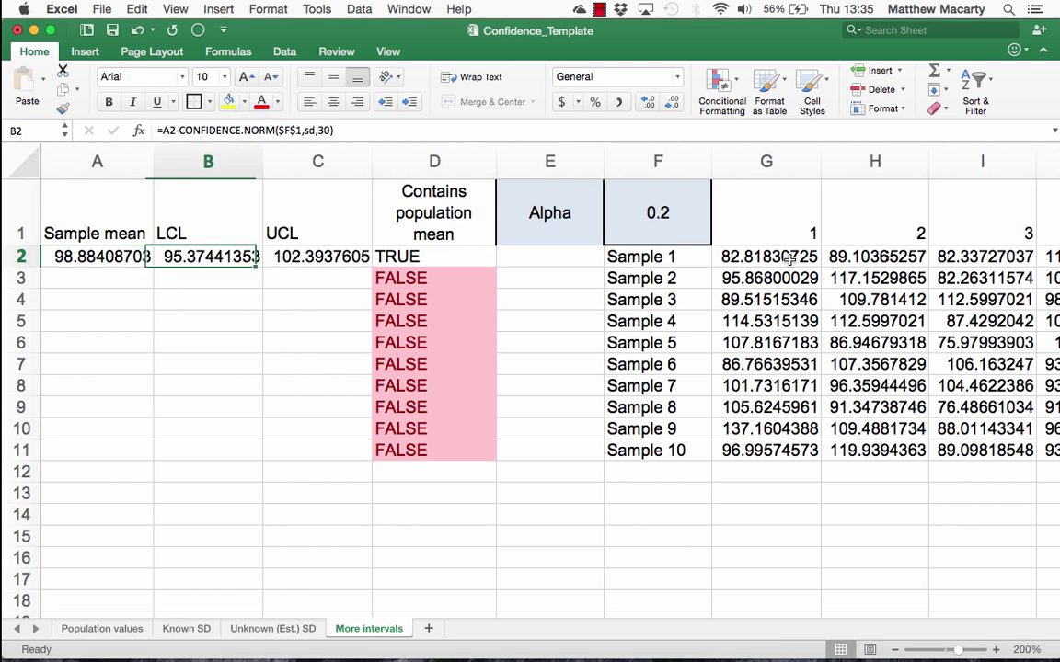
Inspect the IF formula in D2 that tests for the population mean, along with the LCL and UCL cells it references
{"action": "key", "text": "Right"}
{"action": "key", "text": "Right"}
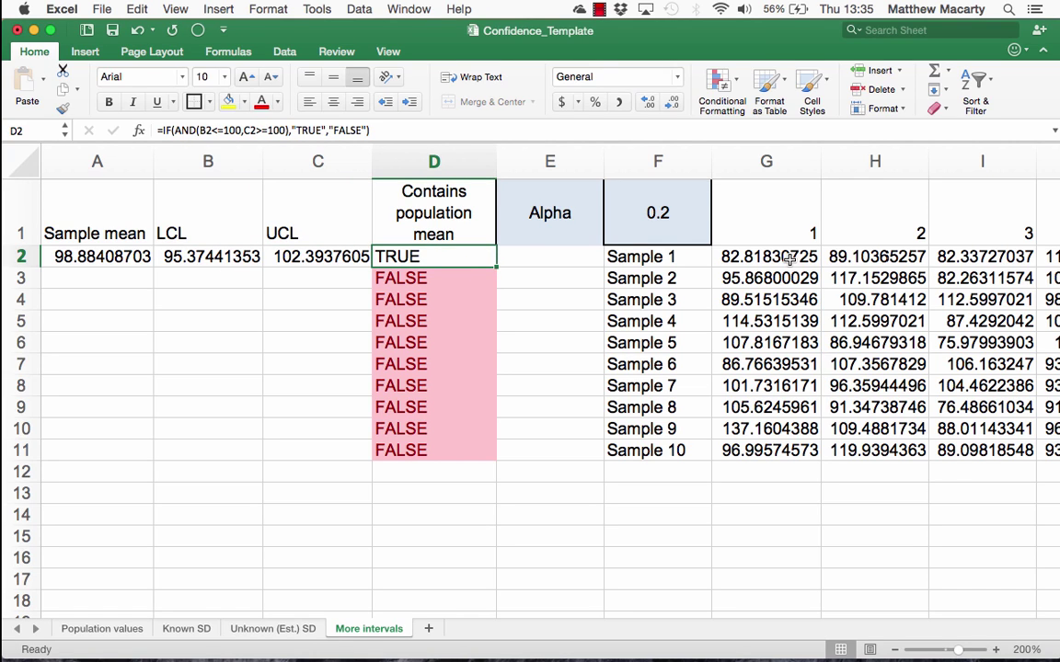
{"action": "key", "text": "F2"}
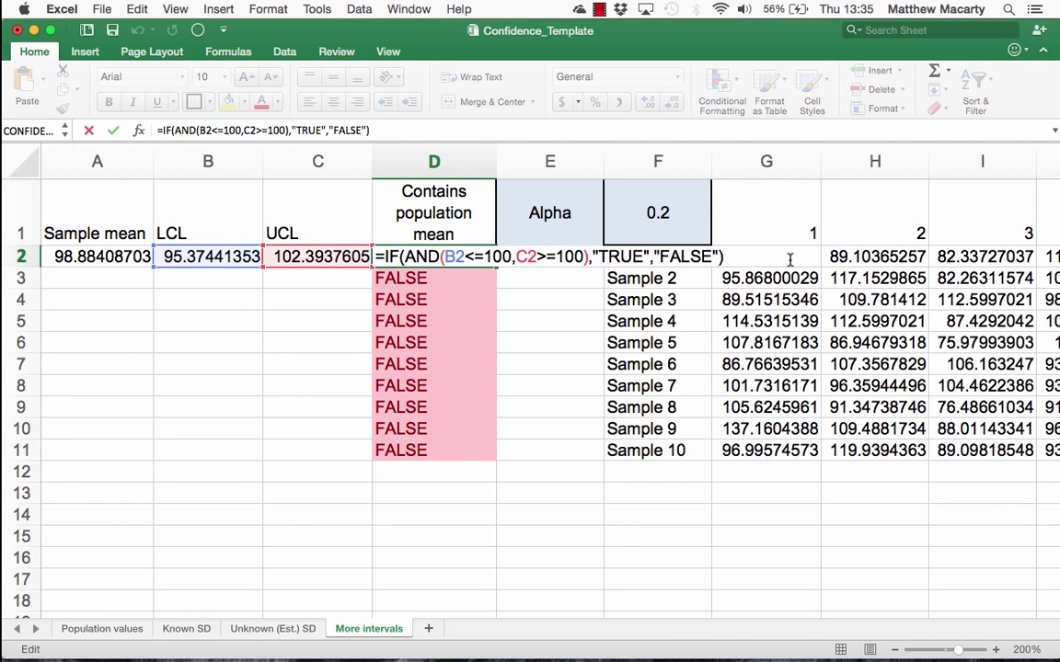
{"action": "key", "text": "Return"}
{"action": "key", "text": "Up"}
{"action": "key", "text": "Left"}
{"action": "key", "text": "Left"}
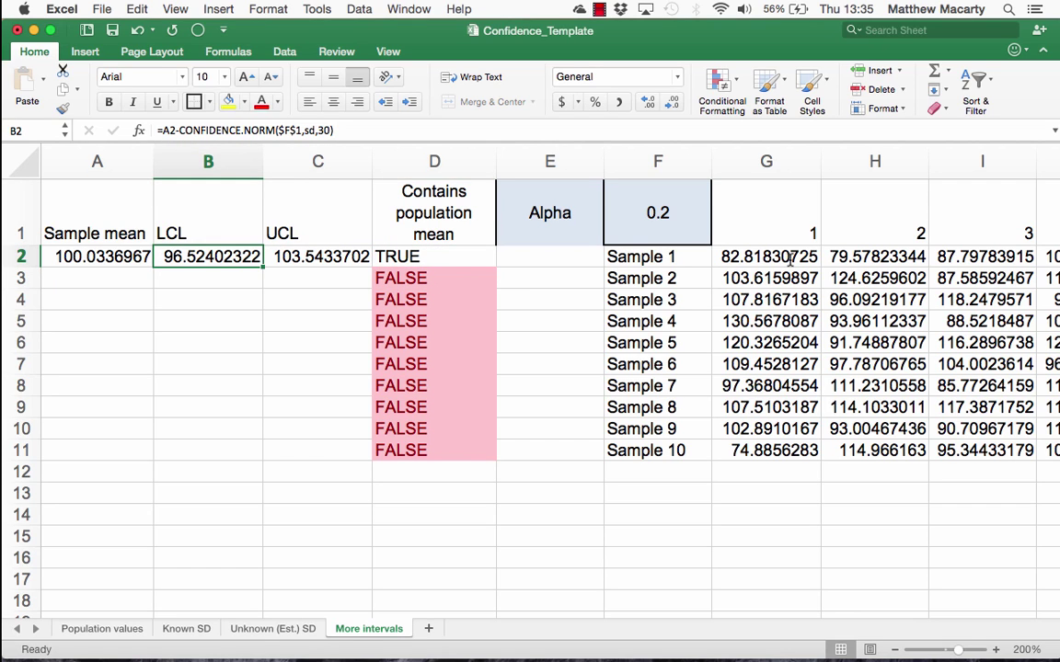
{"action": "key", "text": "Right"}
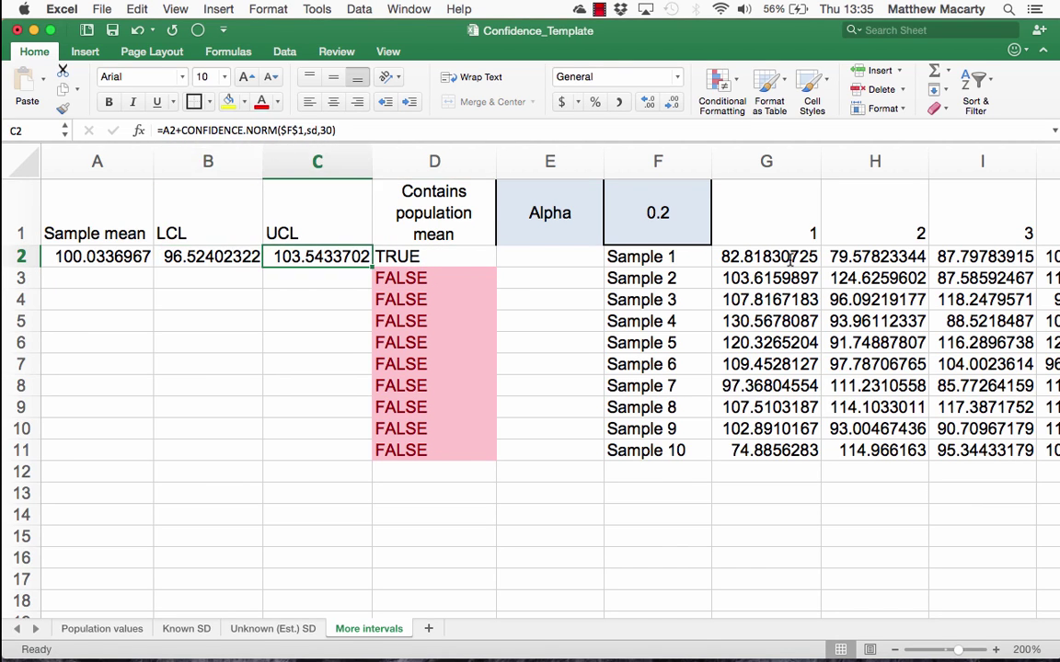
Fill the Sample mean, LCL and UCL formulas in A2:C2 down through row 11
{"action": "key", "text": "Left"}
{"action": "key", "text": "Left"}
{"action": "key", "text": "shift+Right"}
{"action": "key", "text": "shift+Right"}
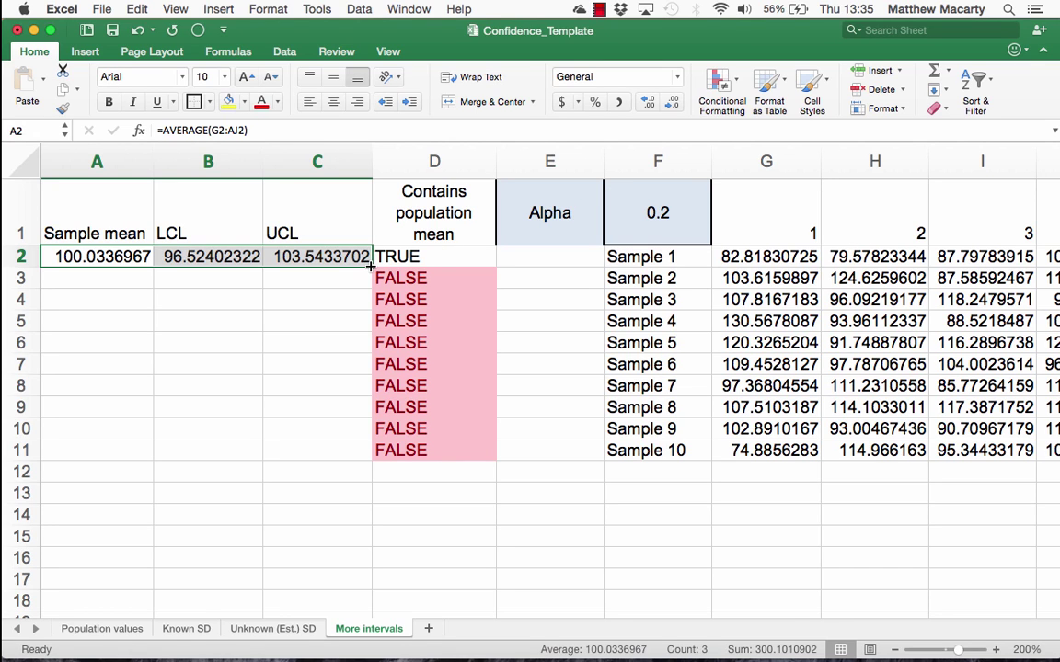
{"action": "left_click_drag", "start_coordinate": [371, 266], "coordinate": [374, 450]}
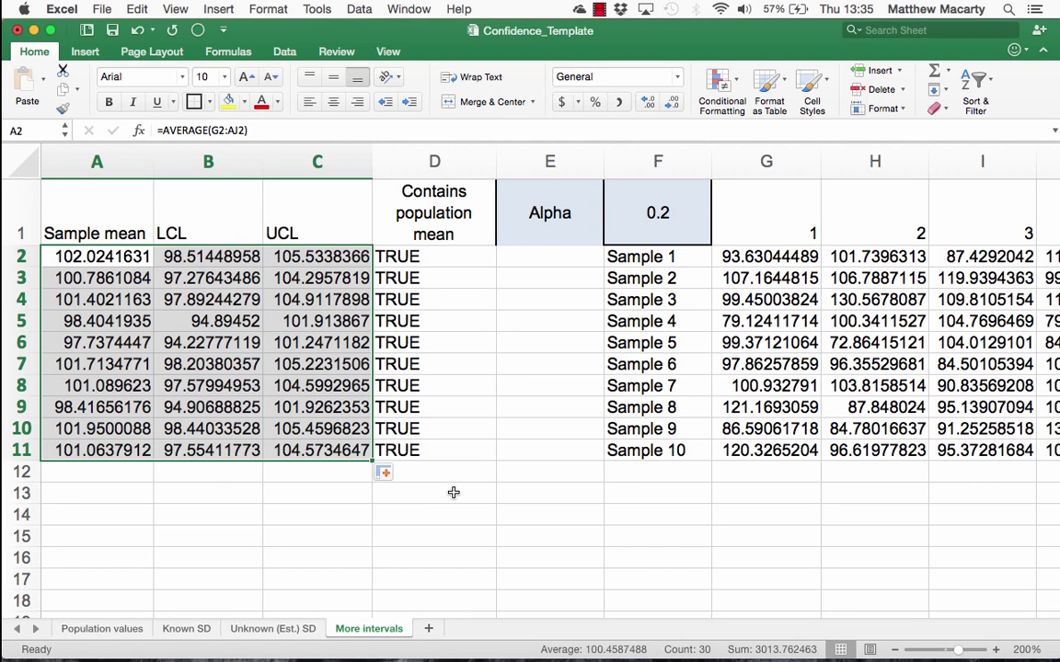
Review D2 and the Alpha cell, and recalculate the sheet eight times to see how often the intervals contain the population mean
{"action": "left_click", "coordinate": [441, 262]}
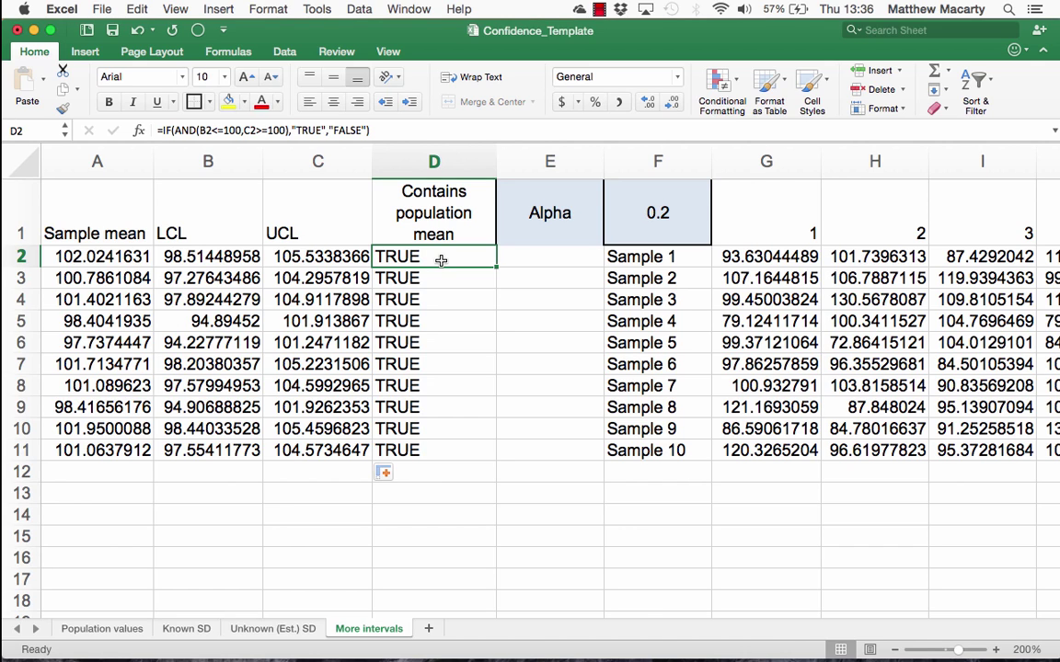
{"action": "left_click", "coordinate": [657, 213]}
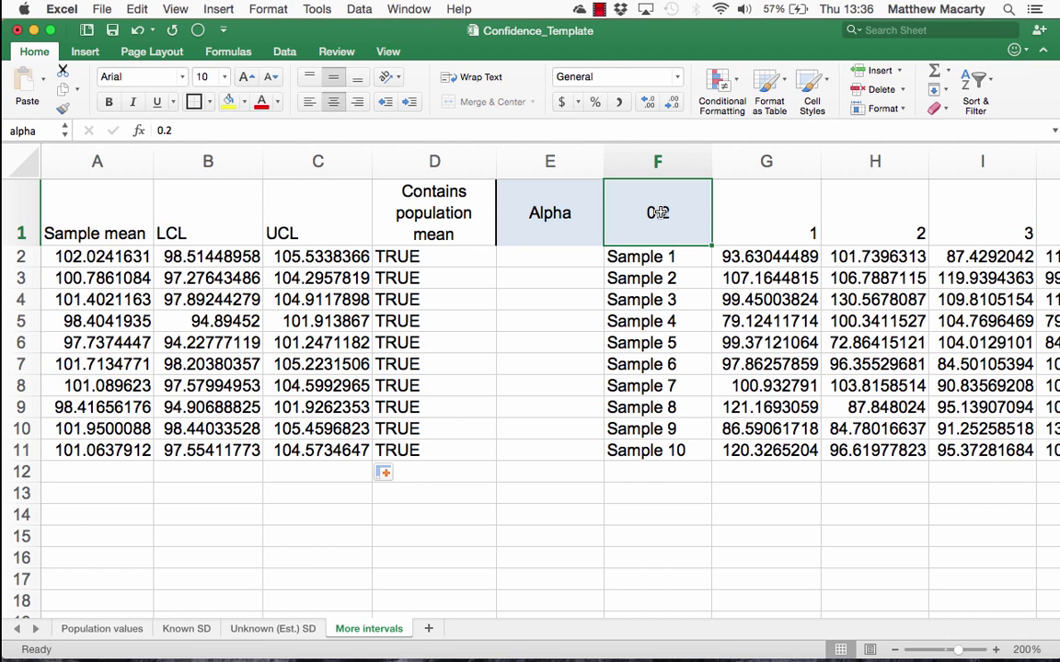
{"action": "key", "text": "F9"}
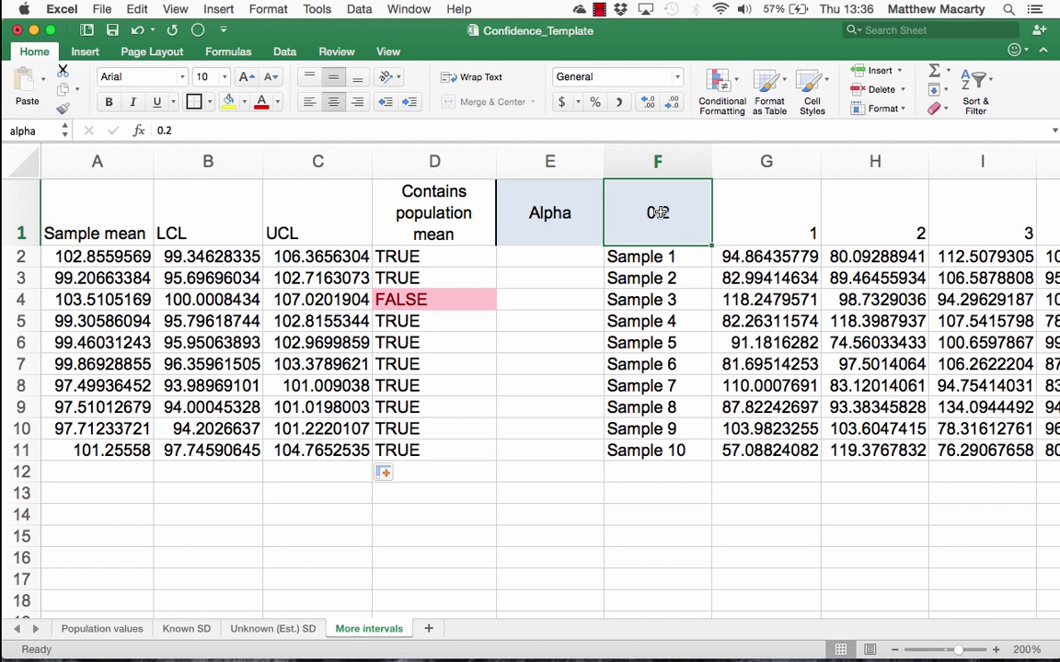
{"action": "key", "text": "F9"}
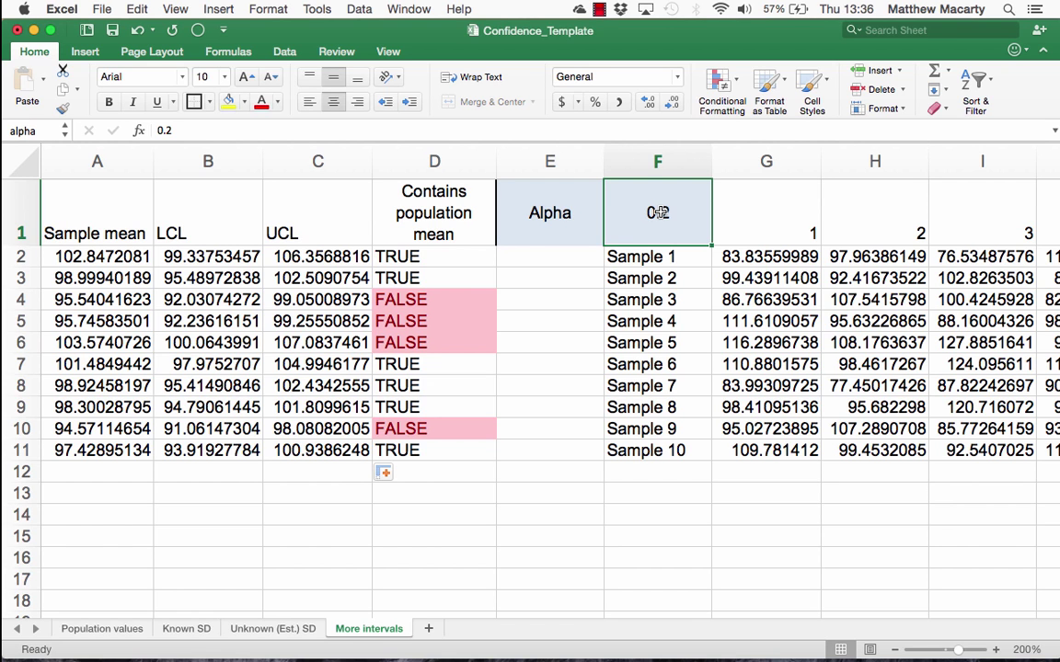
{"action": "key", "text": "F9"}
{"action": "key", "text": "F9"}
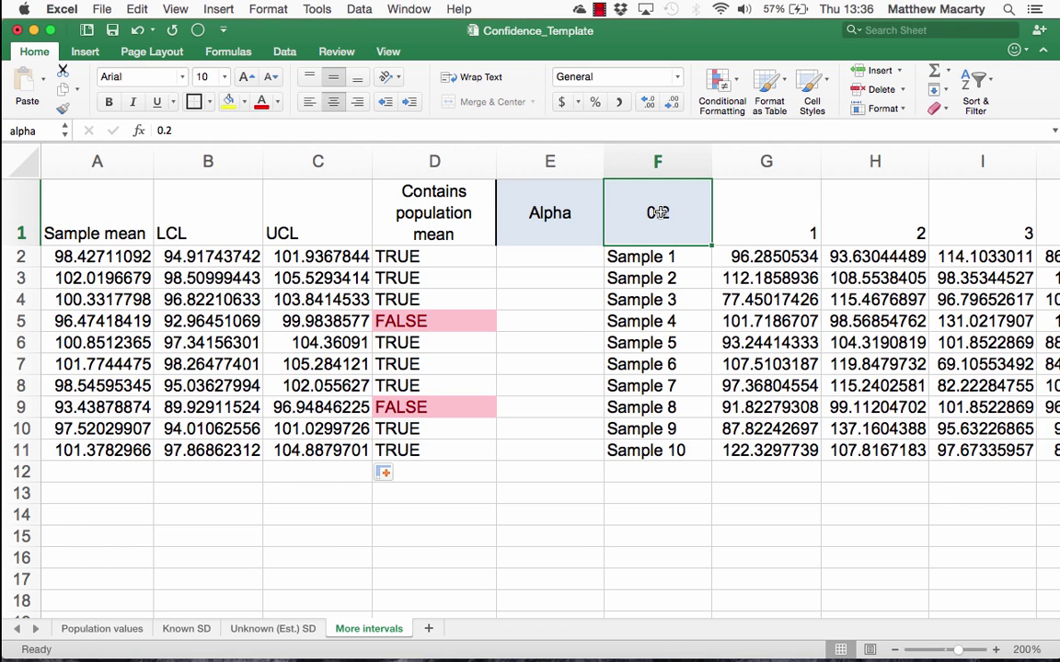
{"action": "key", "text": "F9"}
{"action": "key", "text": "F9"}
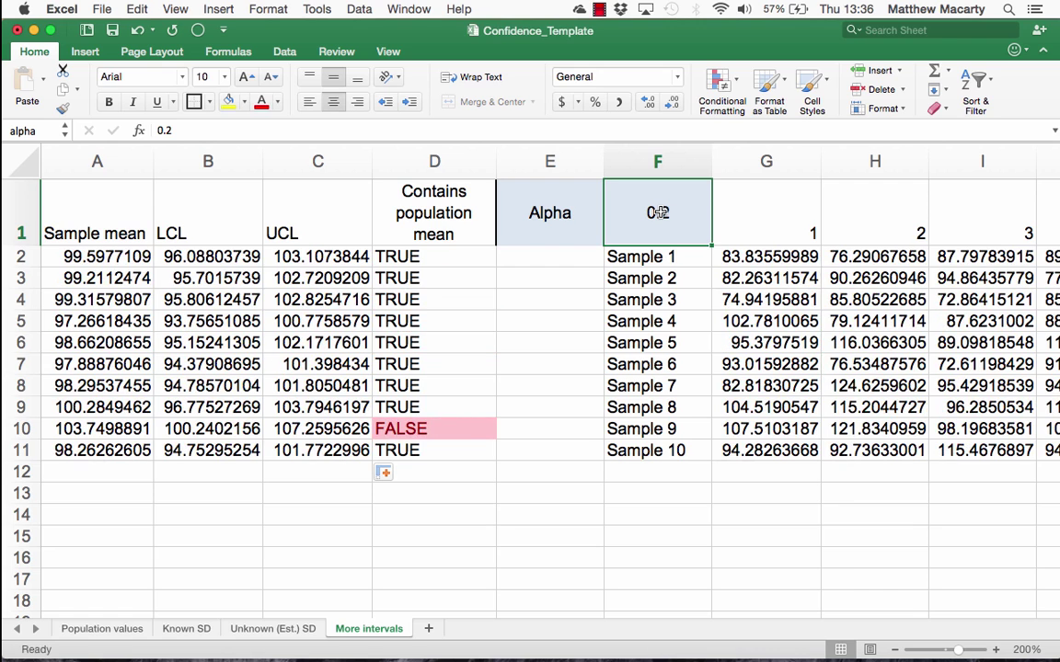
{"action": "key", "text": "F9"}
{"action": "key", "text": "F9"}
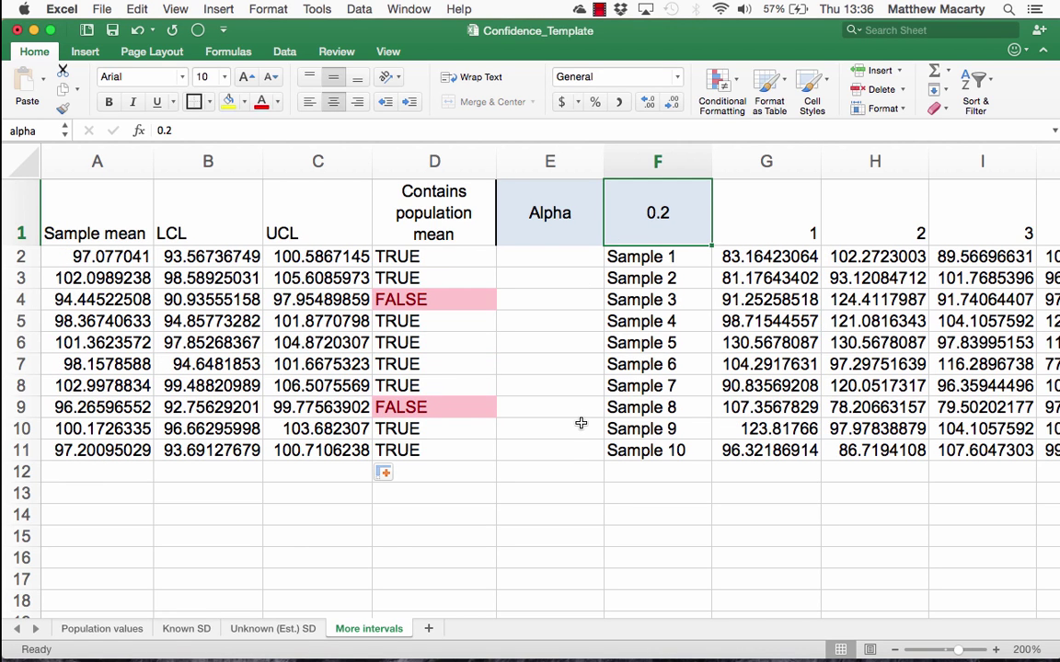
{"action": "left_click", "coordinate": [541, 471]}
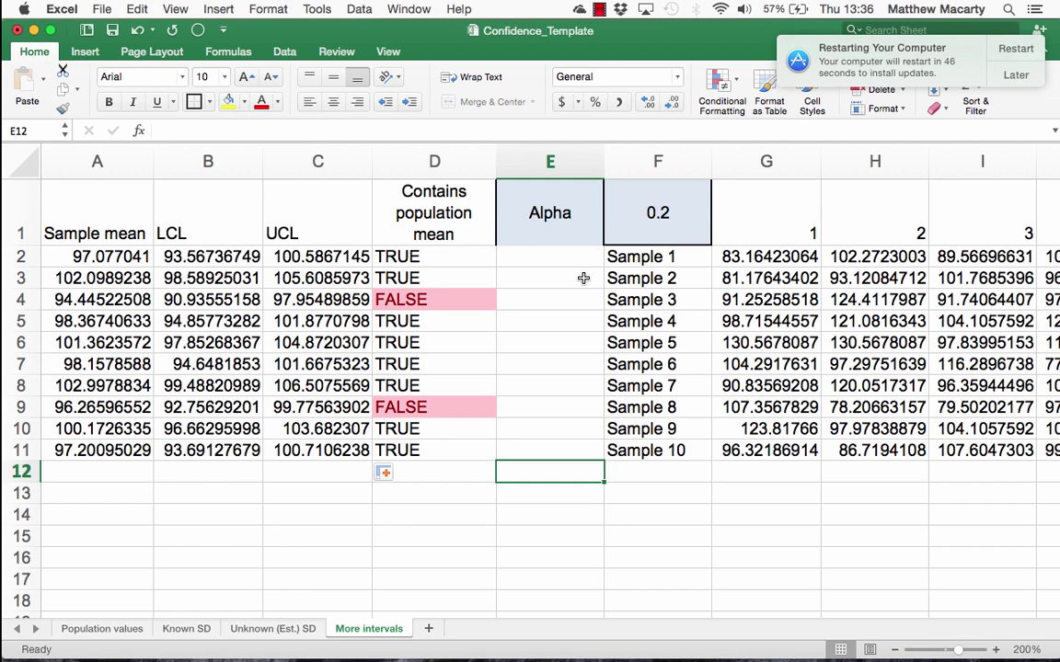
Set Alpha in F1 to 0.05
{"action": "left_click", "coordinate": [656, 214]}
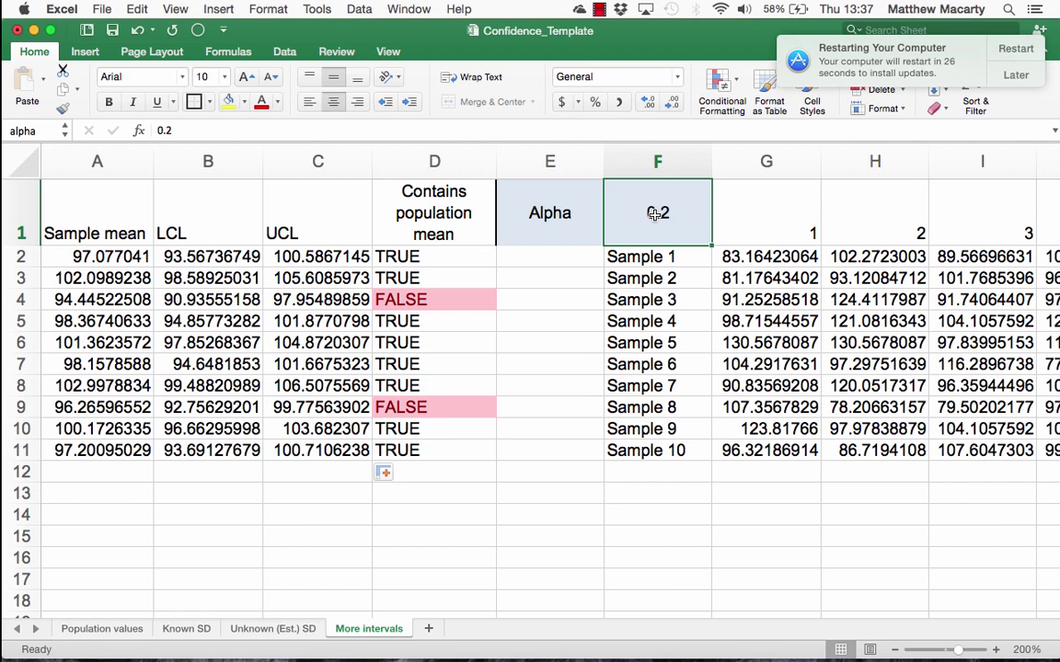
{"action": "double_click", "coordinate": [657, 213]}
{"action": "type", "text": ".05"}
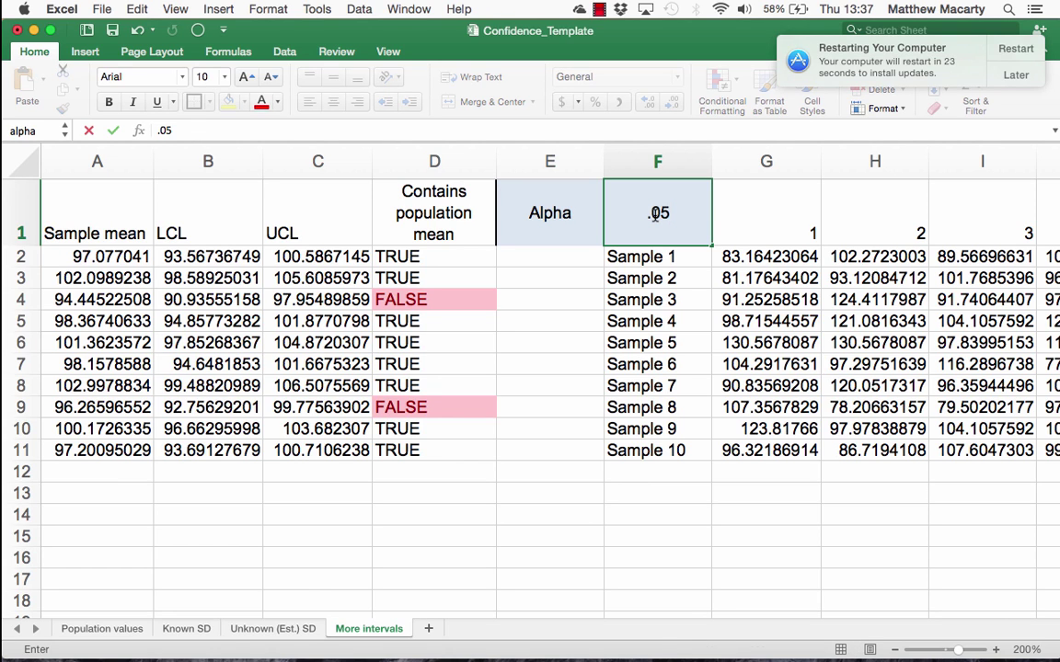
{"action": "key", "text": "Return"}
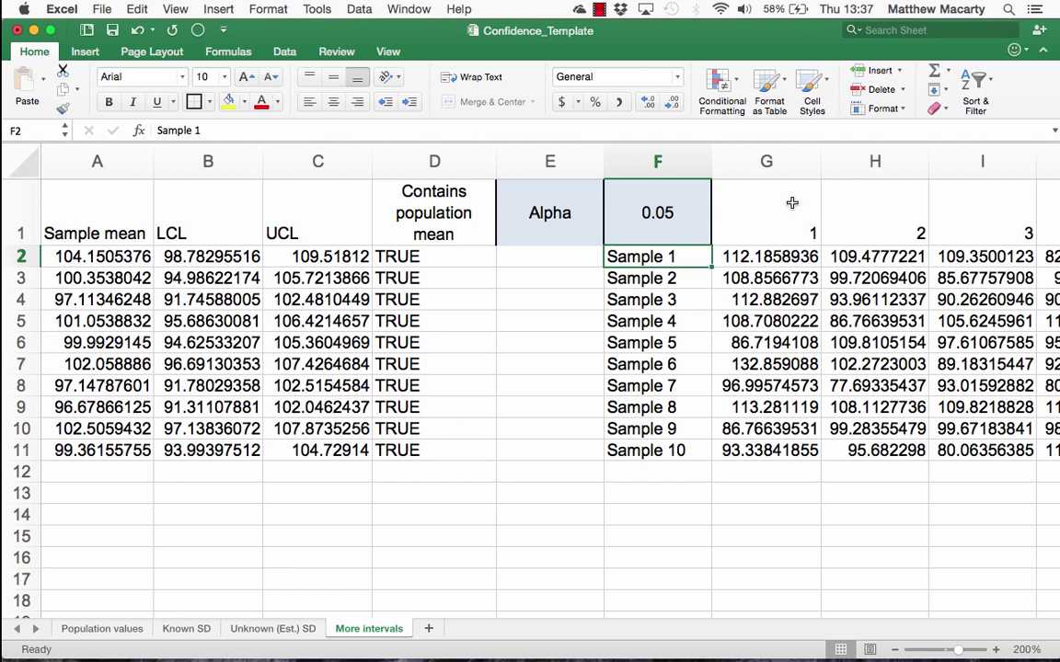
Set Alpha in F1 to 0.01
{"action": "left_click", "coordinate": [665, 221]}
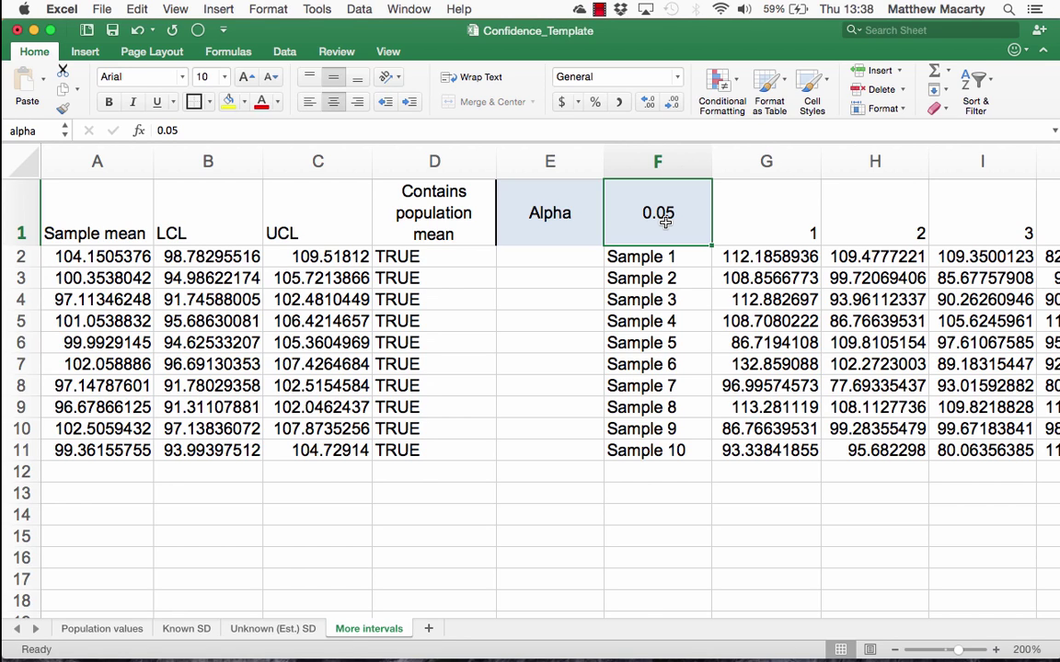
{"action": "key", "text": "BackSpace"}
{"action": "type", "text": ".01"}
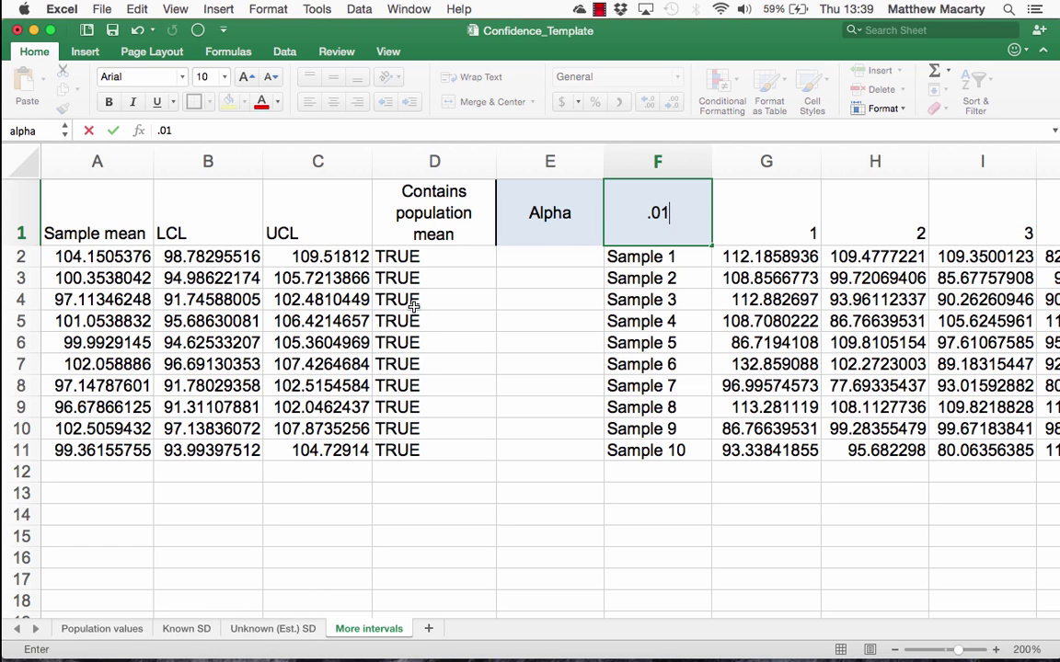
{"action": "key", "text": "Return"}
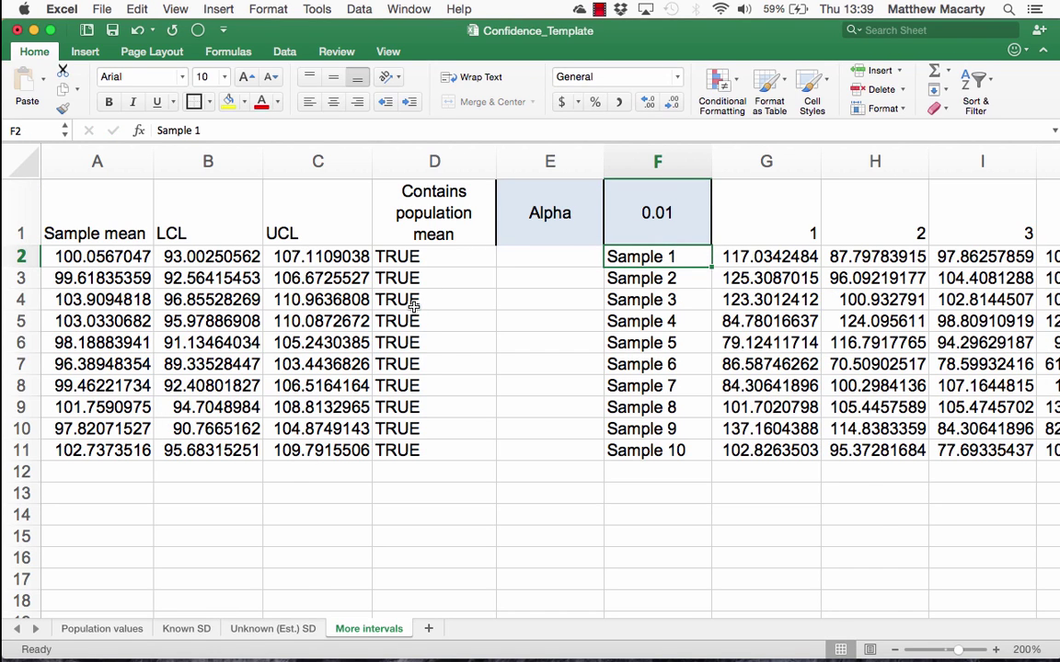
Examine the LCL and UCL of Sample 1 in B2 and C2 to judge the interval's width
{"action": "key", "text": "Down"}
{"action": "key", "text": "Up"}
{"action": "key", "text": "Left"}
{"action": "key", "text": "Left"}
{"action": "key", "text": "Left"}
{"action": "key", "text": "Left"}
{"action": "key", "text": "Left"}
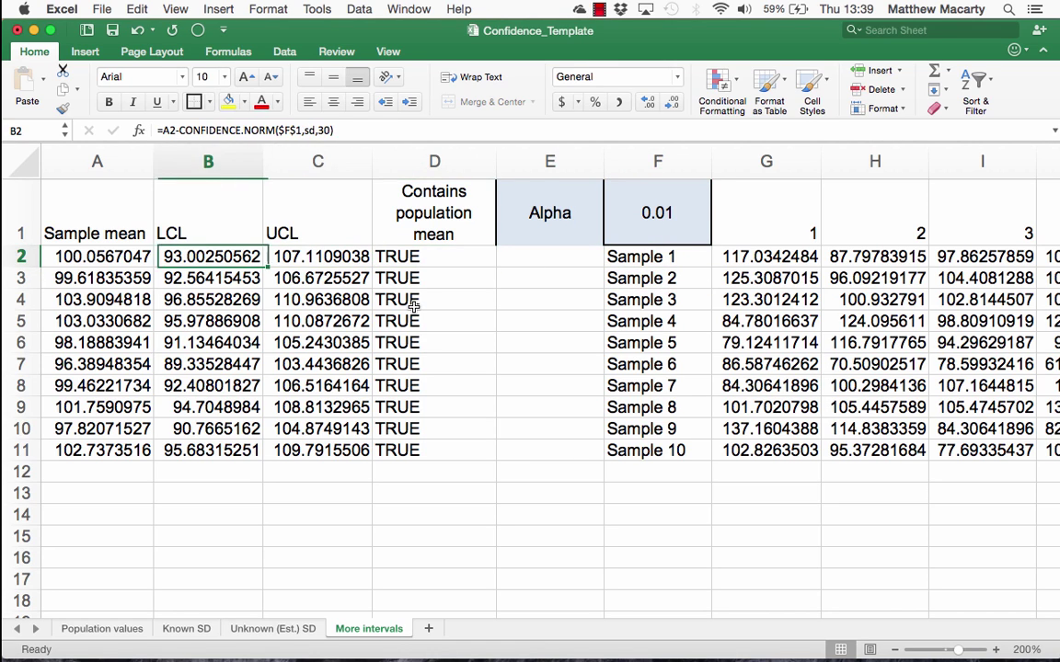
{"action": "key", "text": "Right"}
{"action": "key", "text": "Right"}
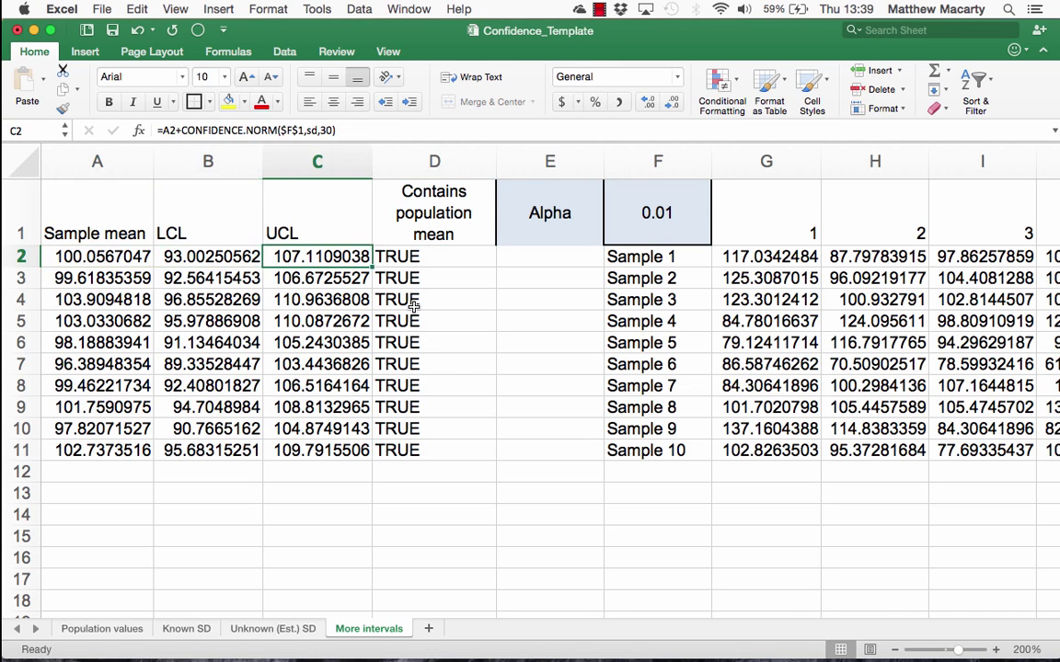
{"action": "key", "text": "Left"}
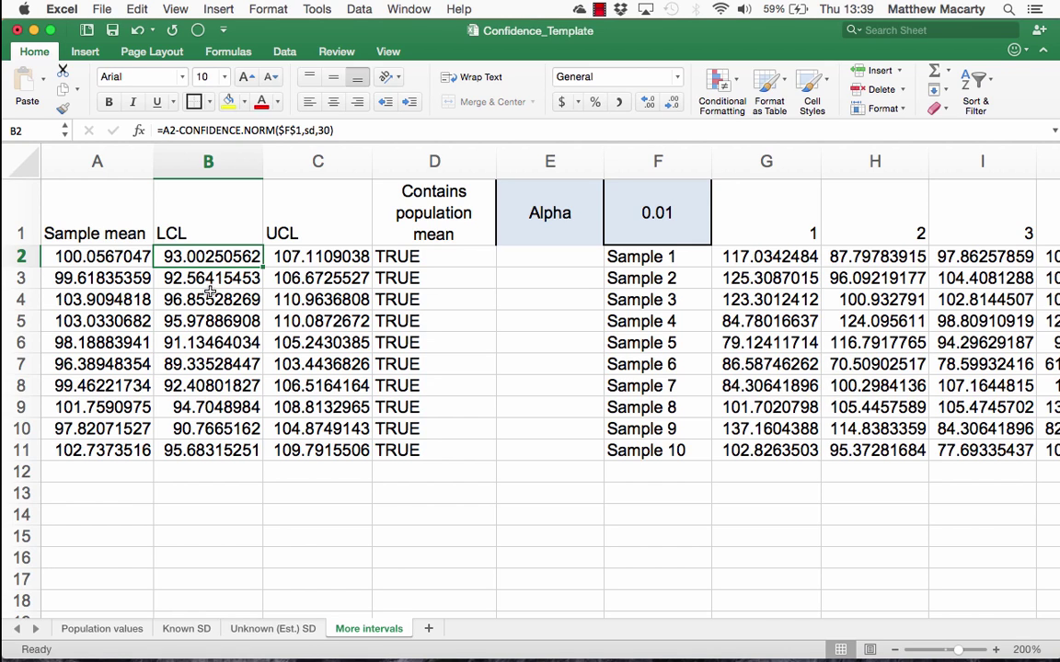
Set Alpha in F1 to 0.2
{"action": "left_click", "coordinate": [655, 214]}
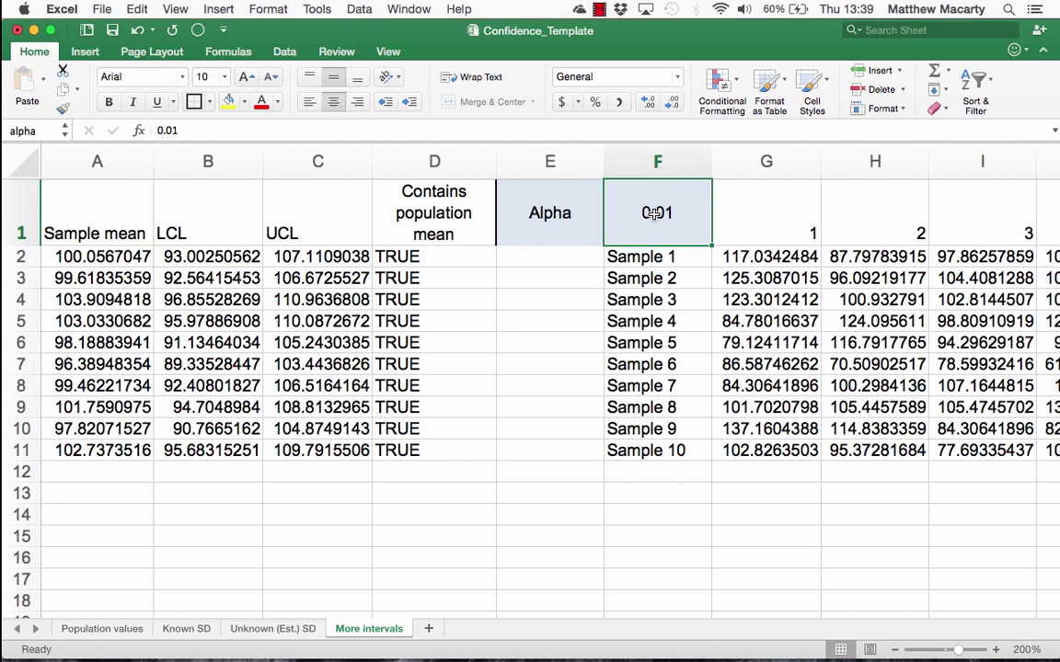
{"action": "type", "text": ".2"}
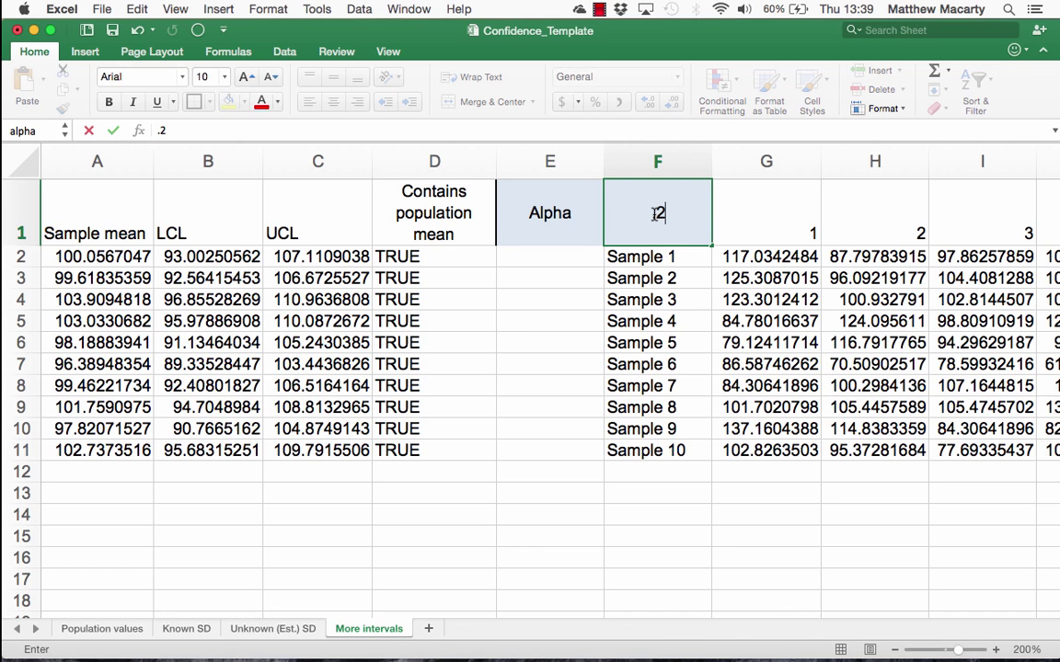
{"action": "key", "text": "Return"}
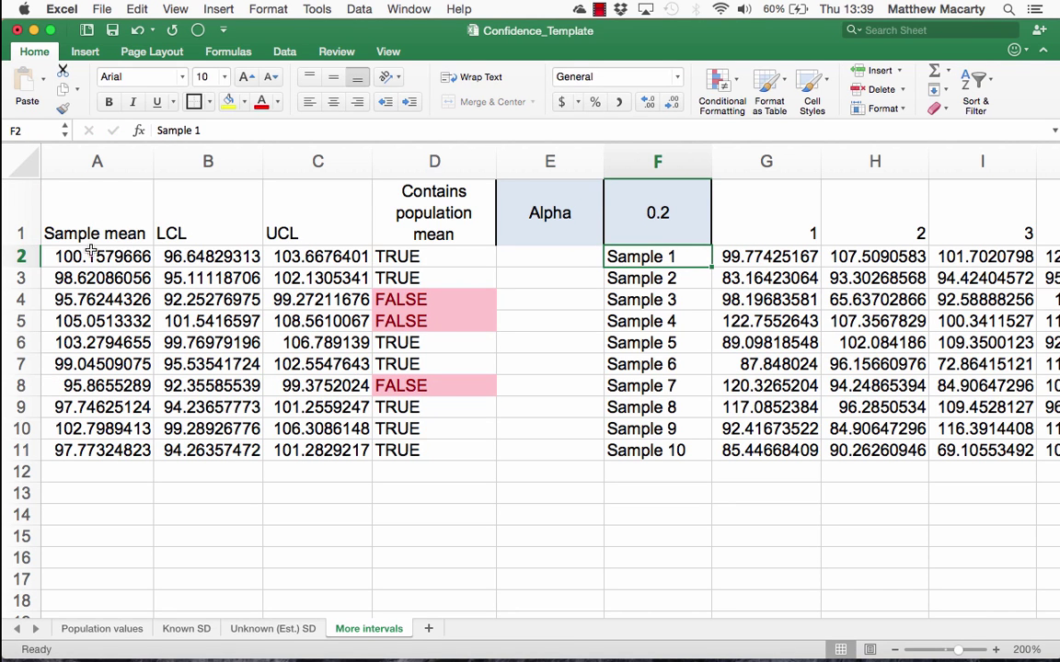